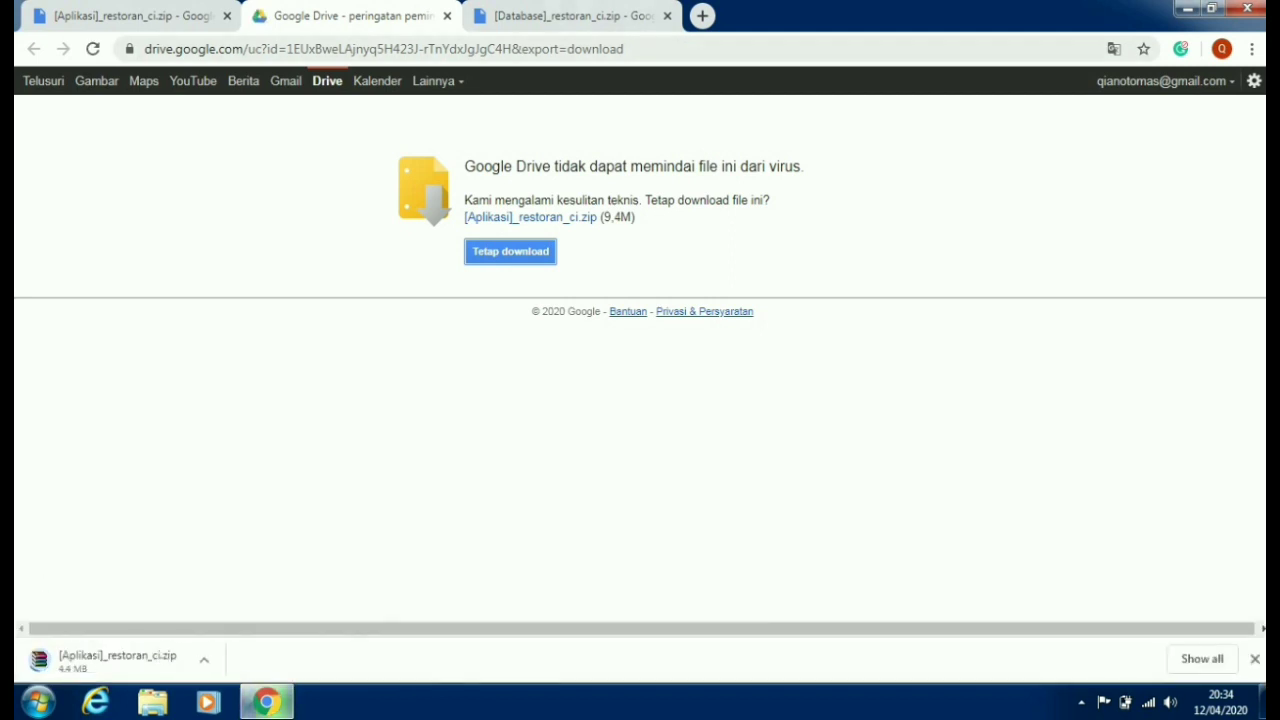
- Dismiss the download warning page and download the [Database]_restoran_ci.zip archive
click(447, 16)
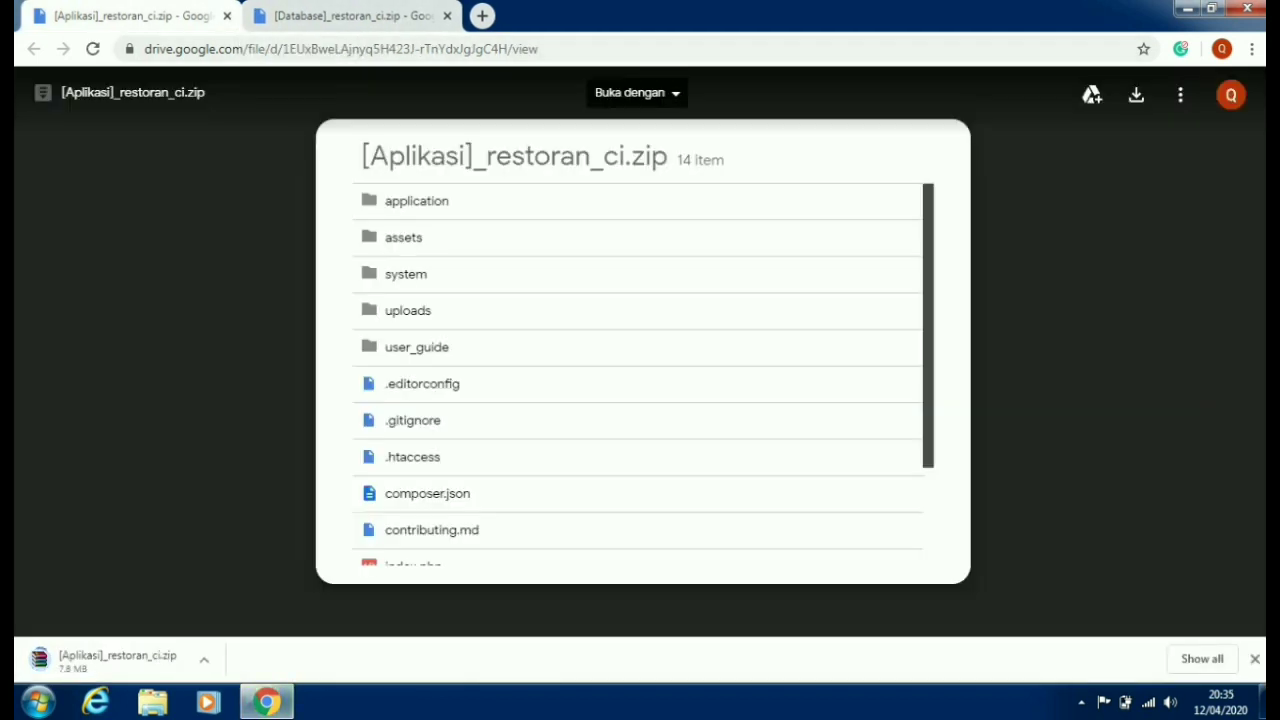
click(330, 16)
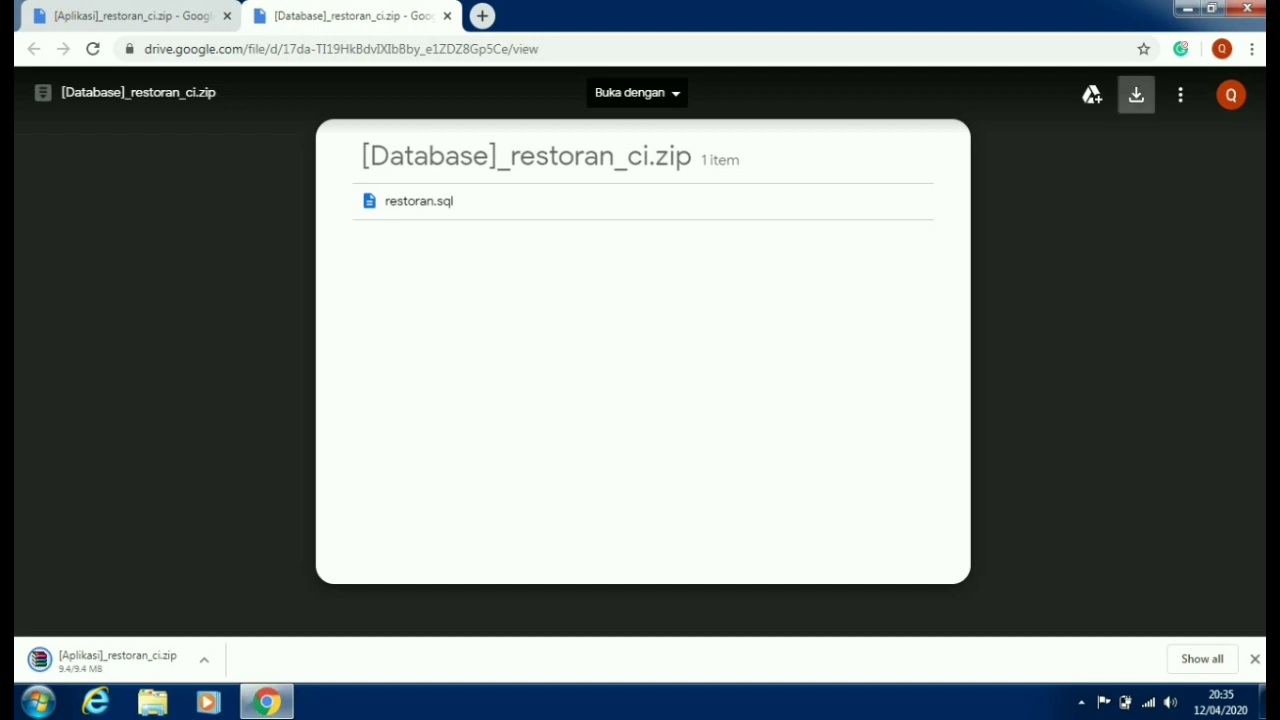
click(1136, 94)
- Show the finished [Aplikasi]_restoran_ci.zip download in its Downloads folder
click(130, 16)
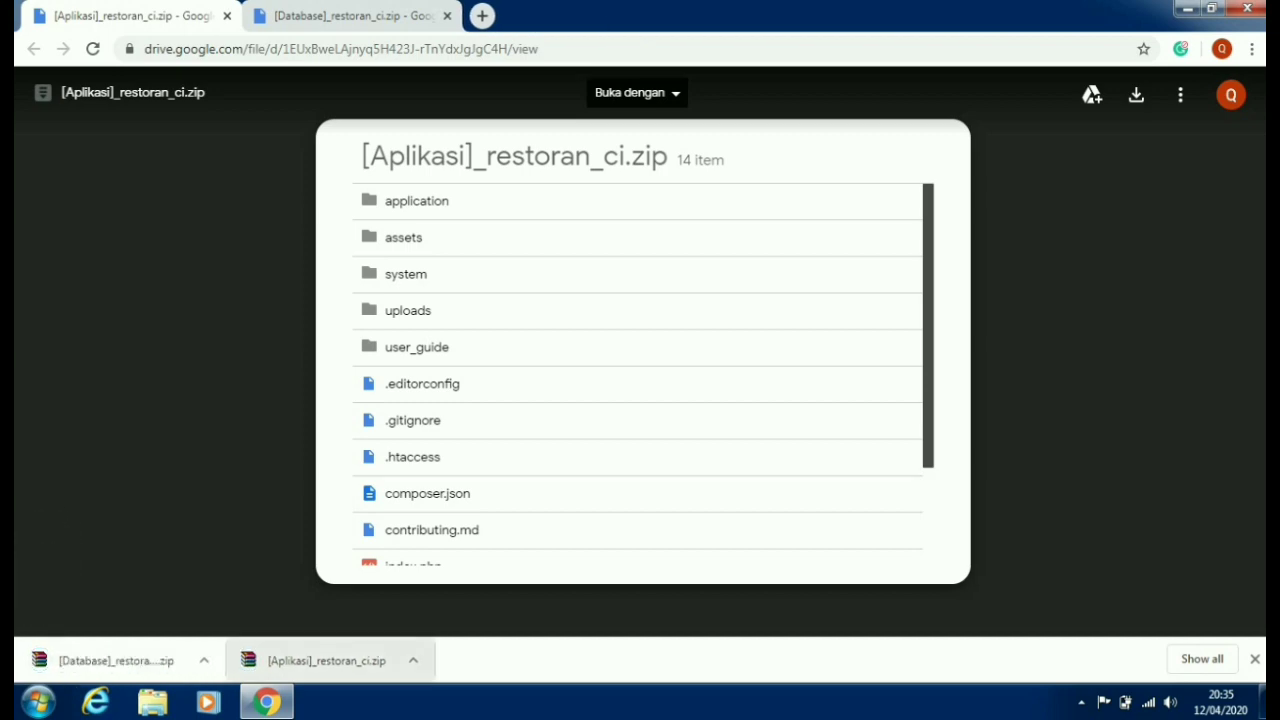
click(413, 660)
click(329, 608)
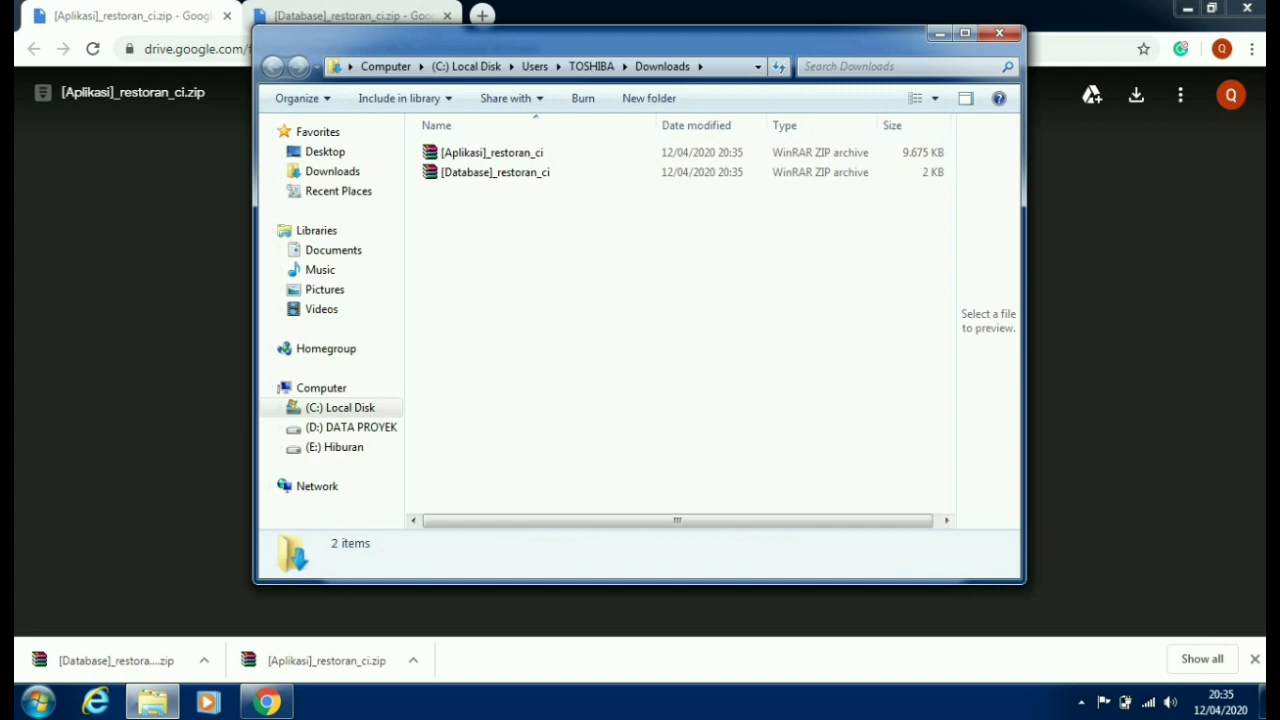
- Create a new folder named restoran in Downloads
right_click(487, 237)
mouse_move(600, 487)
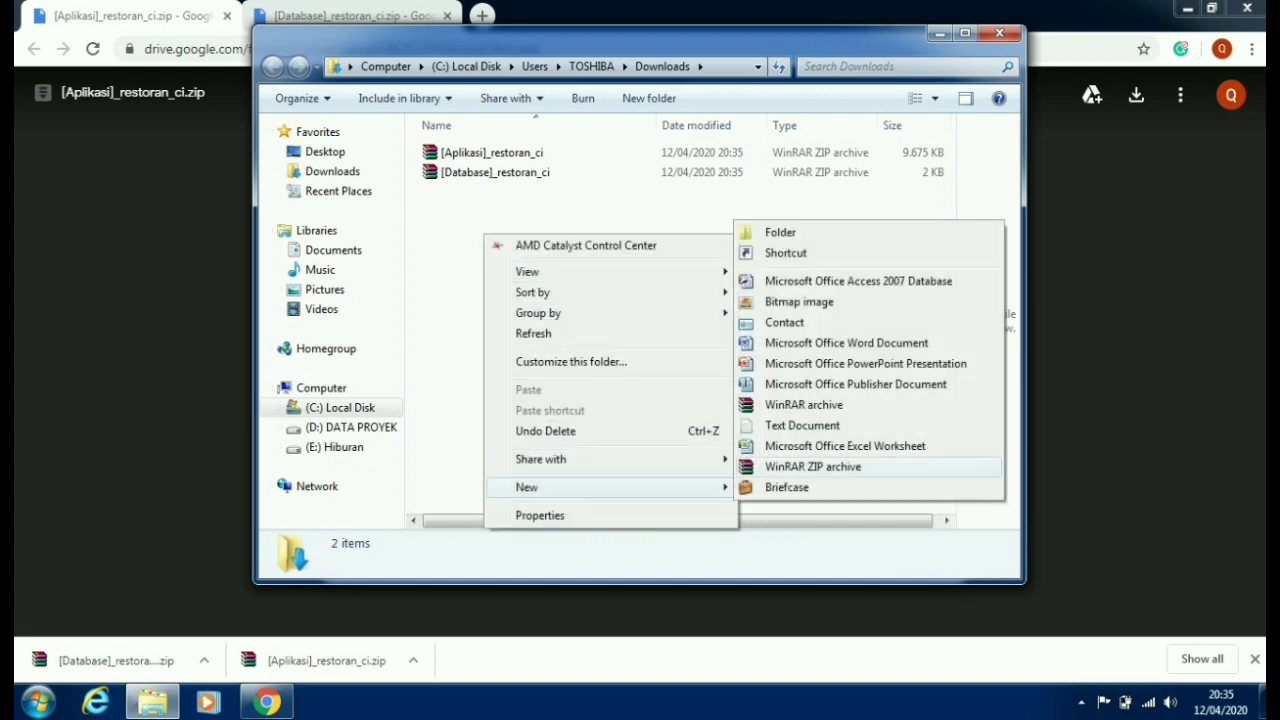
click(780, 232)
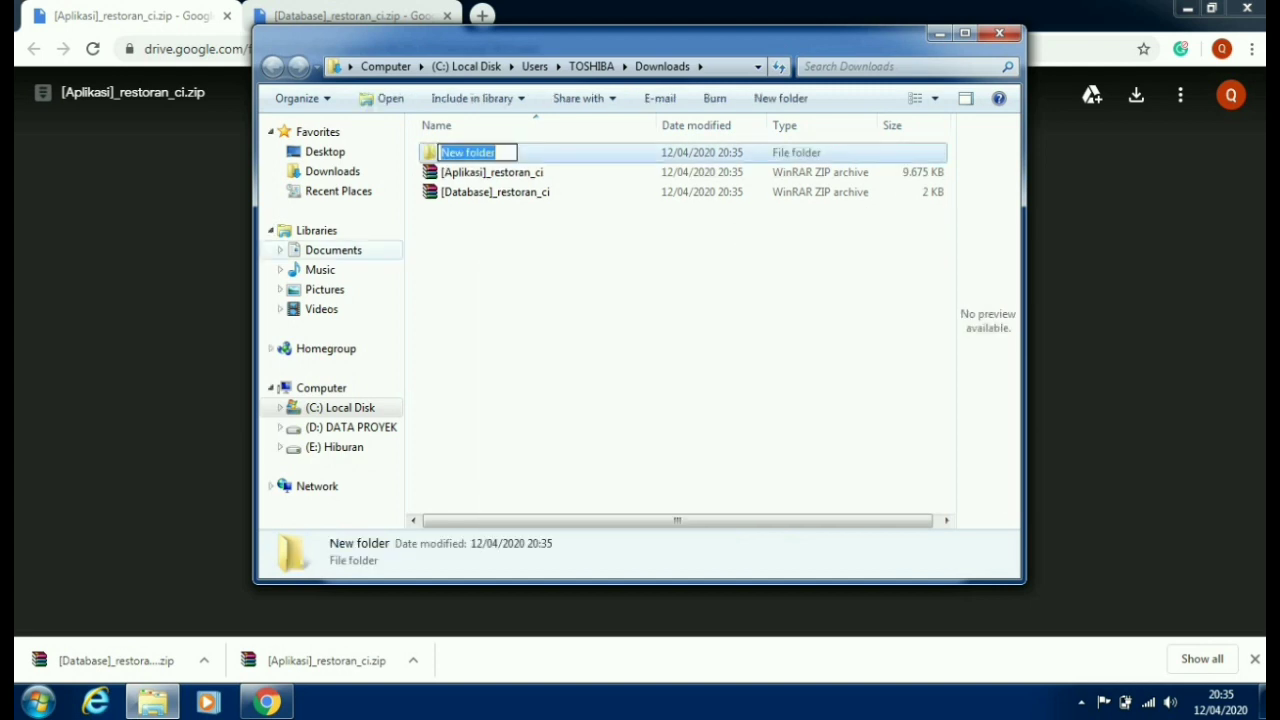
text(restoran)
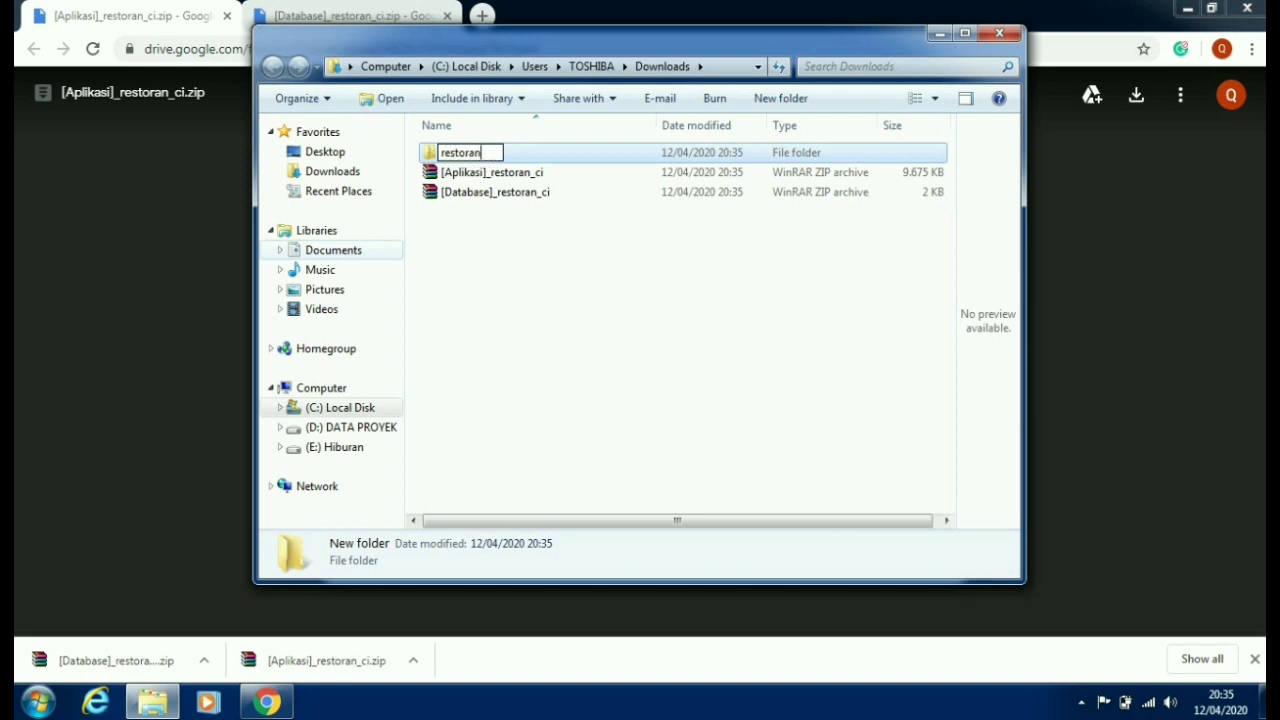
key(Return)
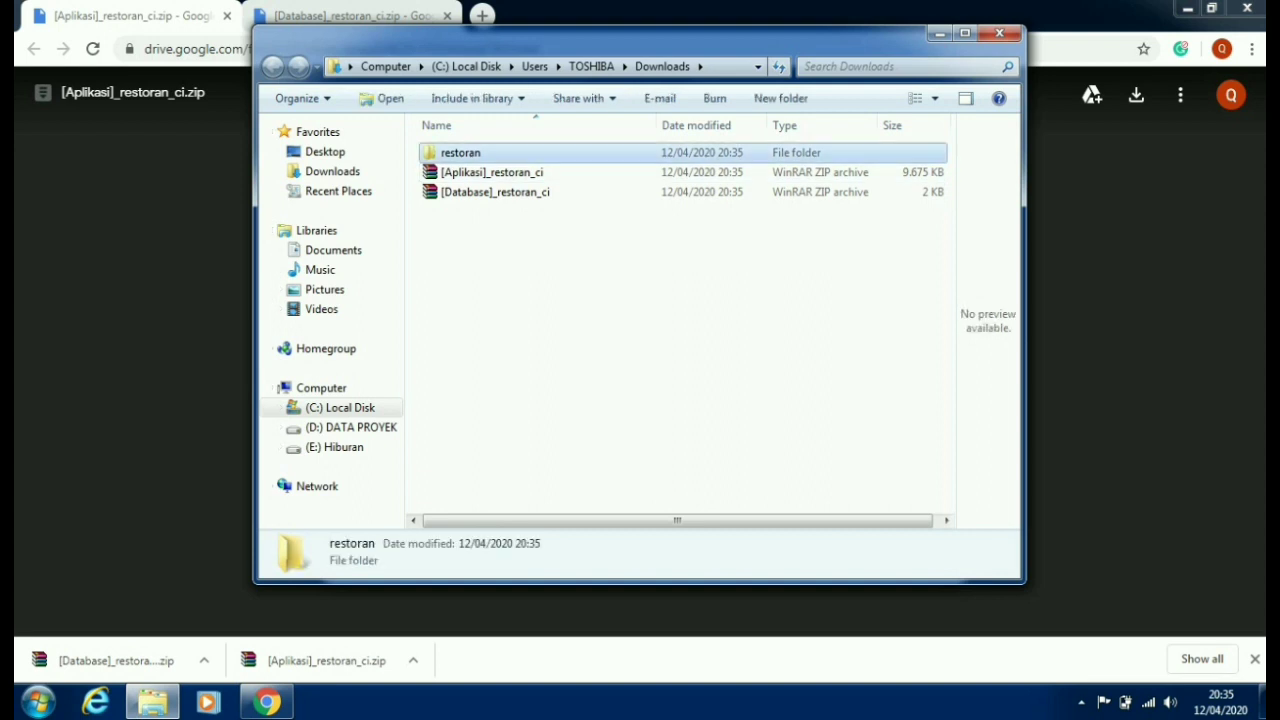
- Move the [Aplikasi]_restoran_ci archive into the restoran folder by cutting and pasting it
click(492, 172)
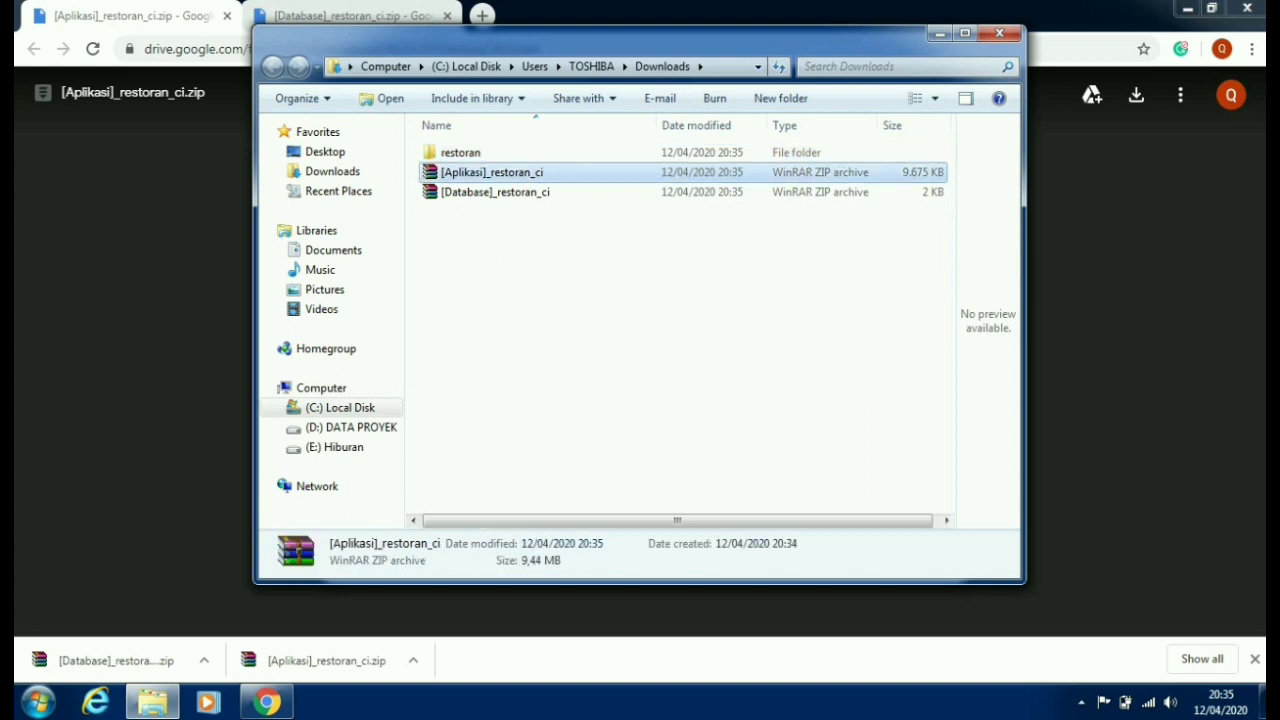
right_click(488, 177)
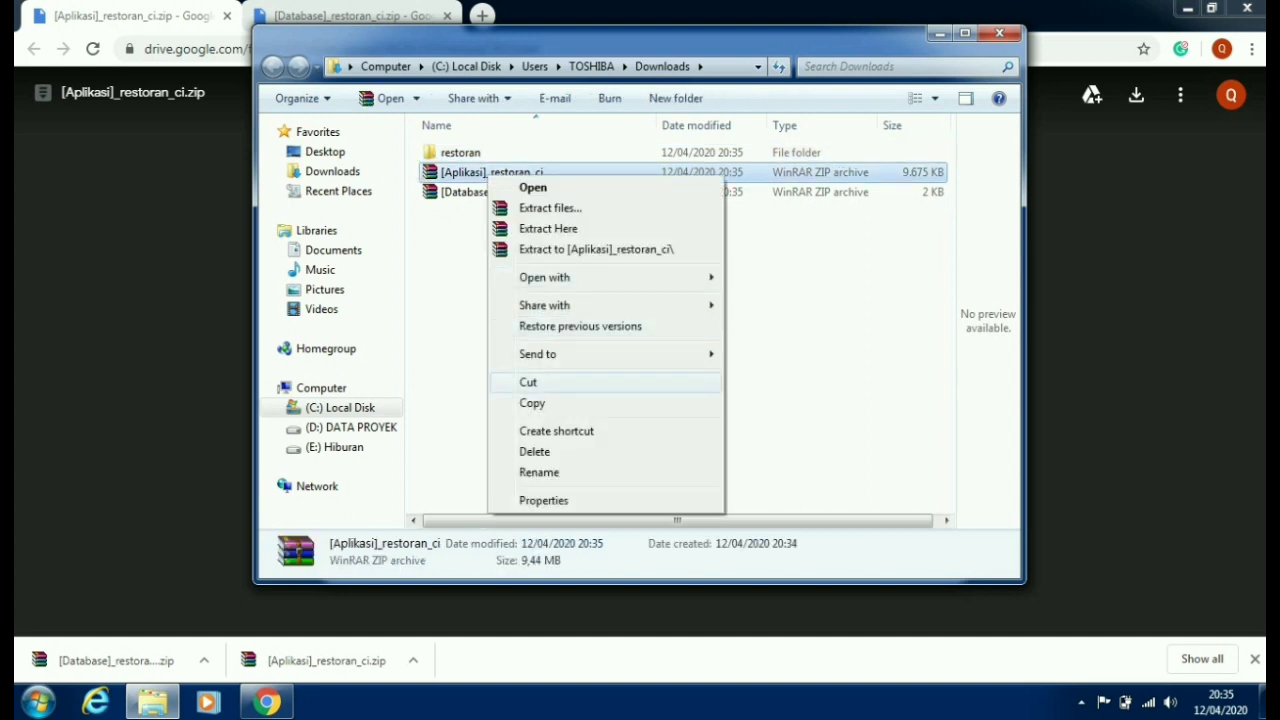
click(528, 382)
double_click(460, 152)
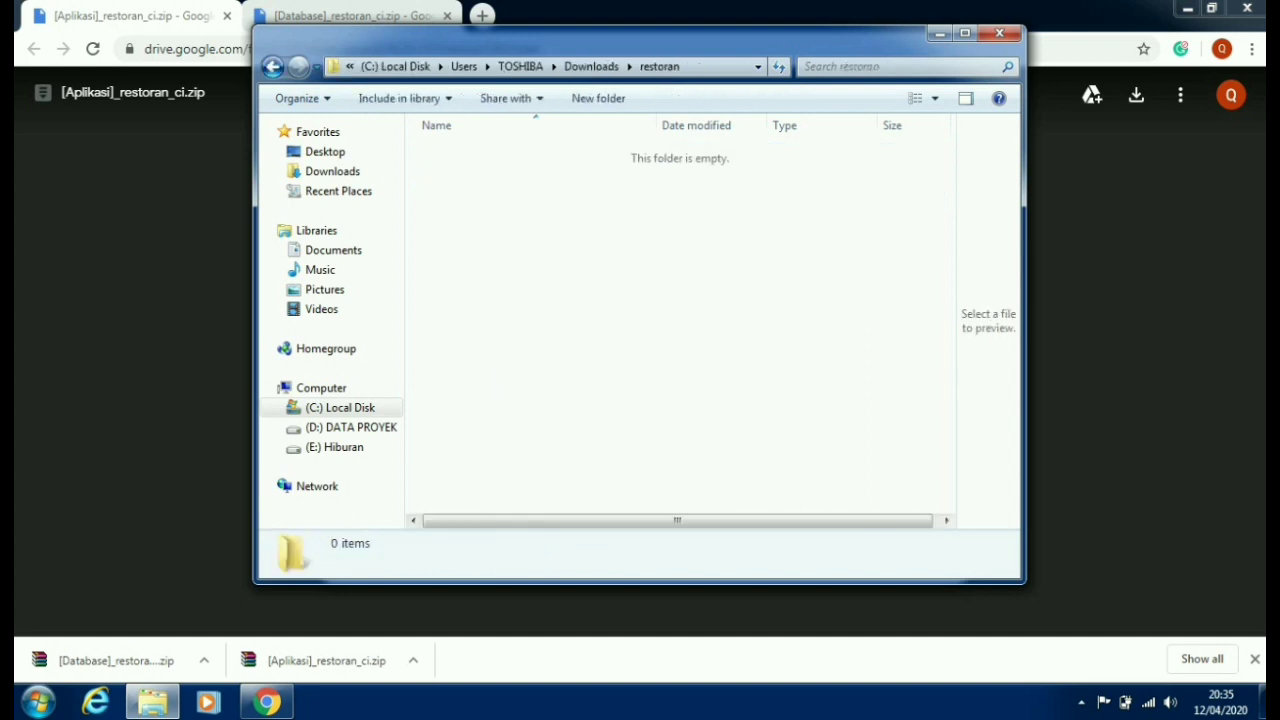
right_click(447, 217)
click(490, 371)
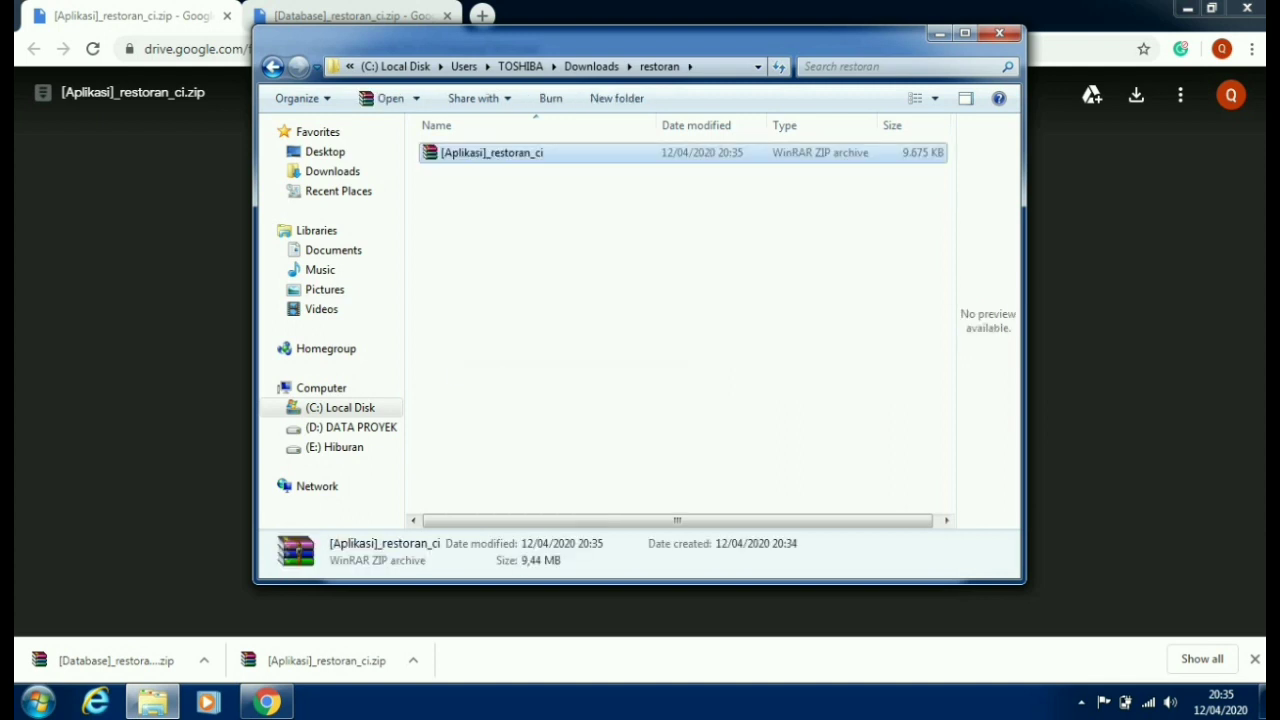
right_click(488, 155)
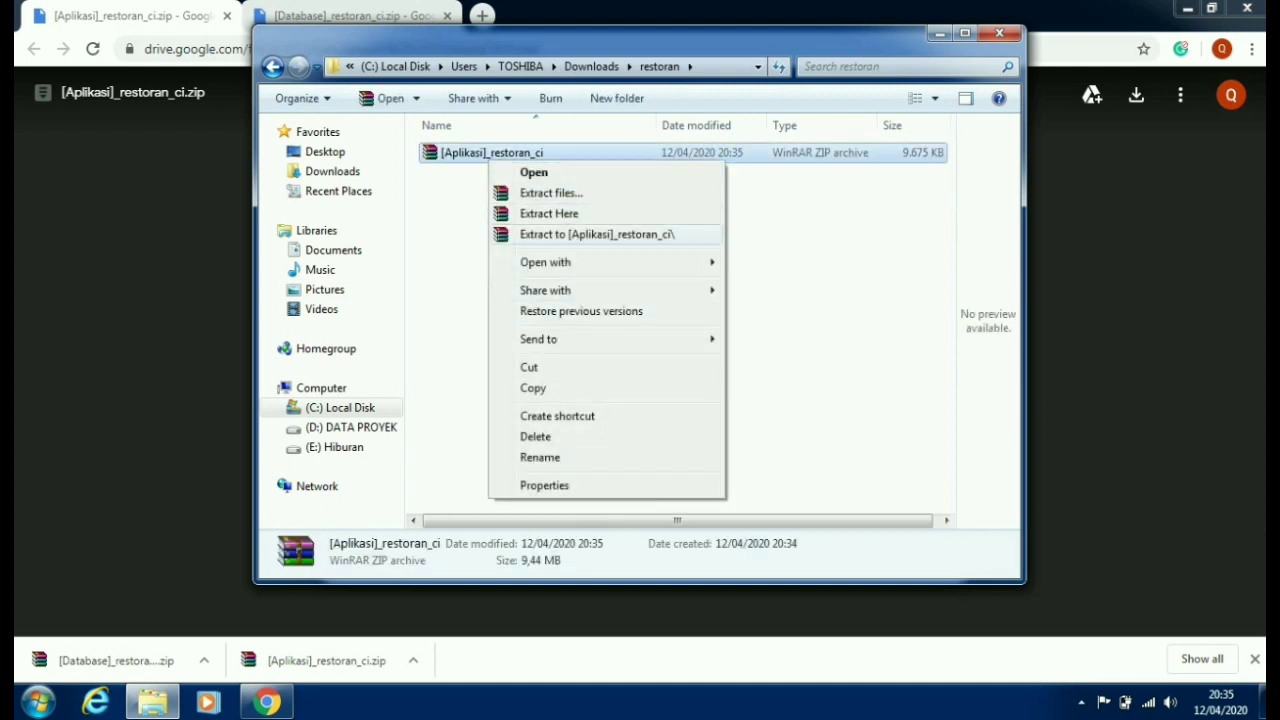
- Extract the [Aplikasi] archive here, confirming with the prefilled archive password
click(549, 213)
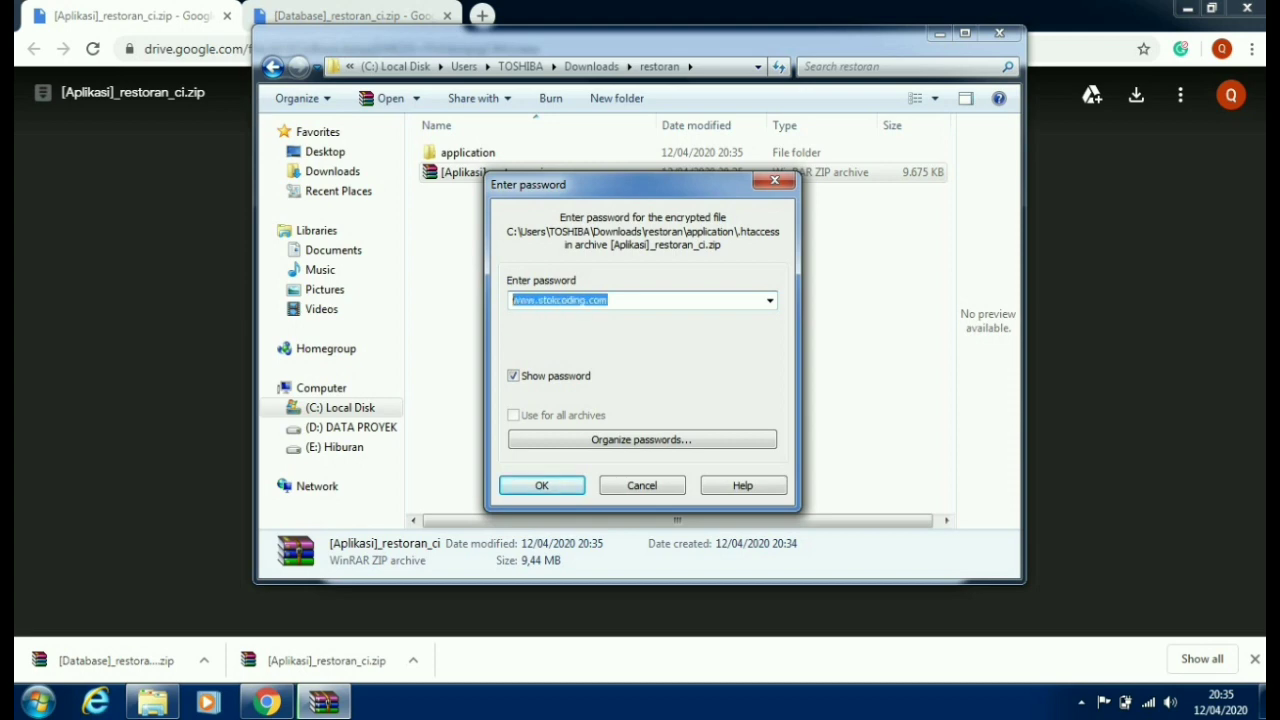
right_click(586, 300)
click(629, 361)
key(Return)
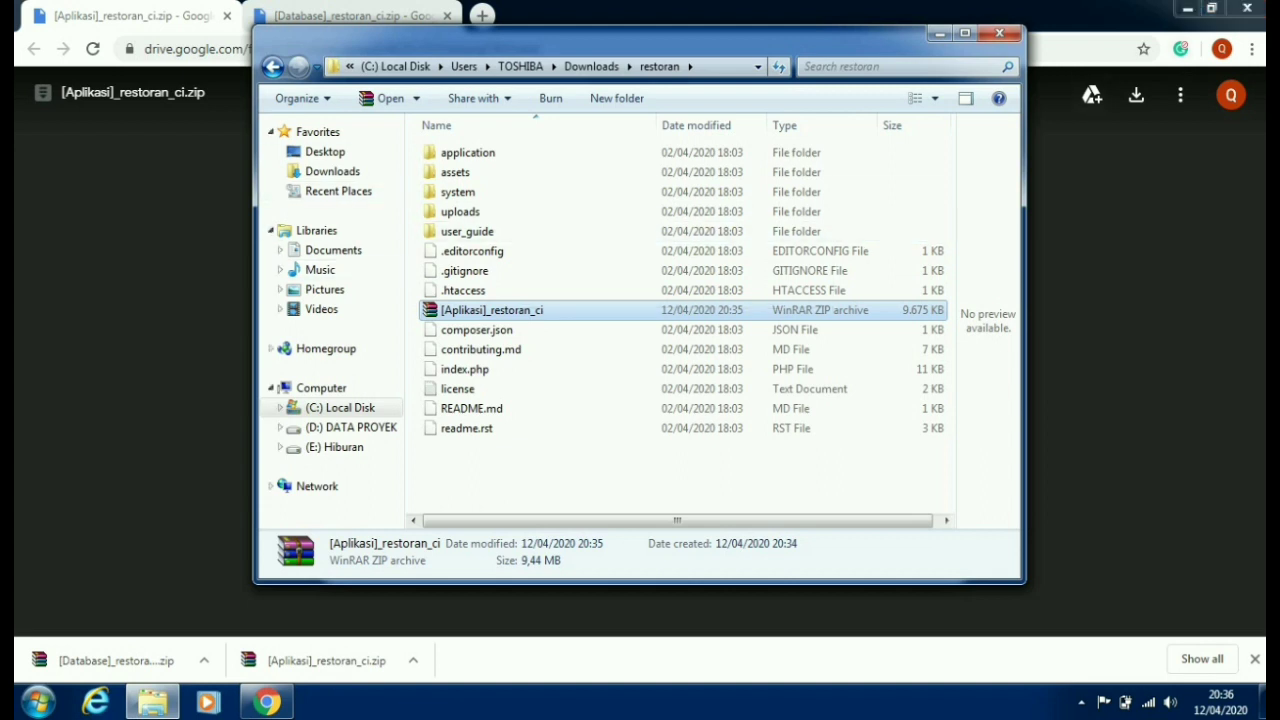
- Return to the refreshed Downloads folder and cut the [Database]_restoran_ci archive
key(alt+Left)
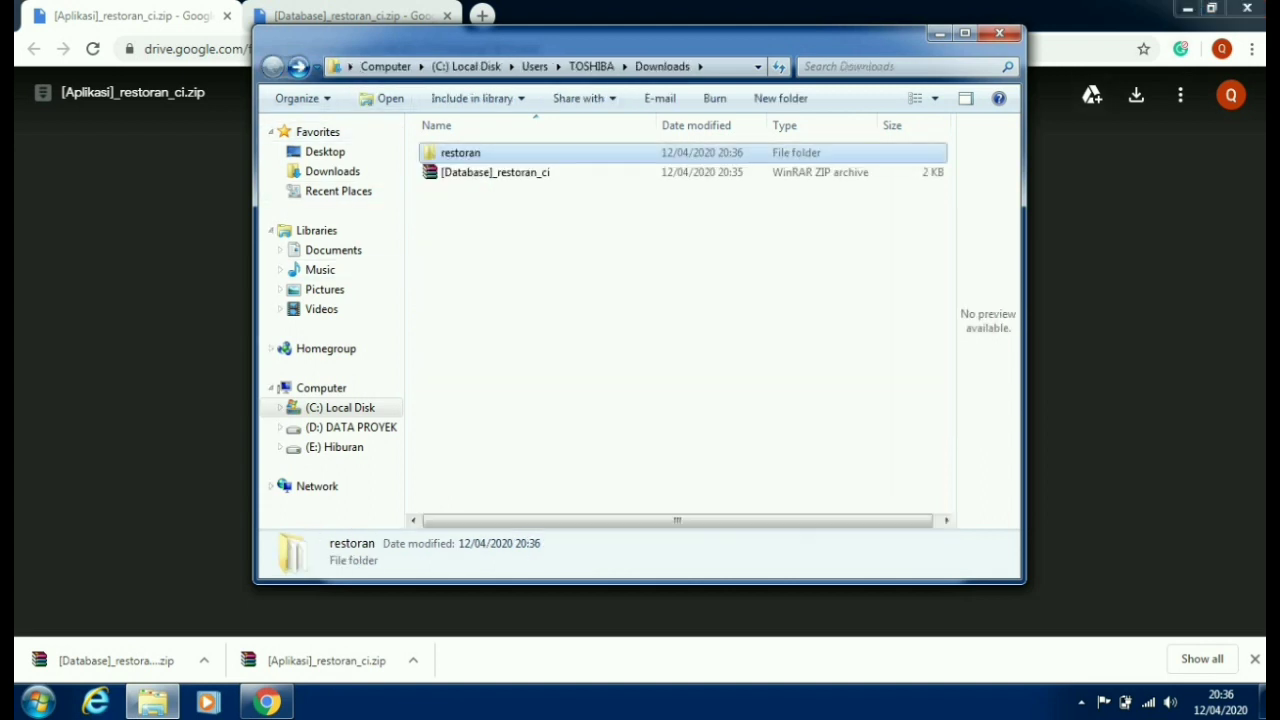
key(super+Home)
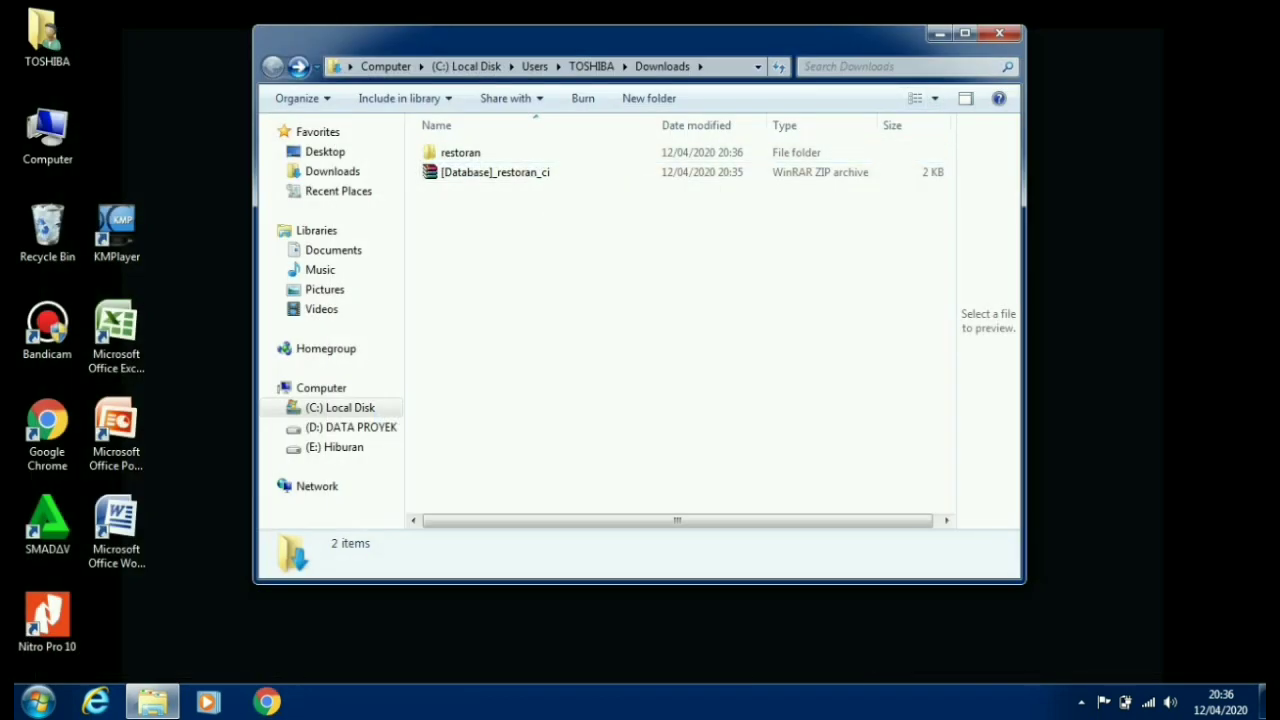
right_click(490, 258)
click(538, 356)
click(495, 172)
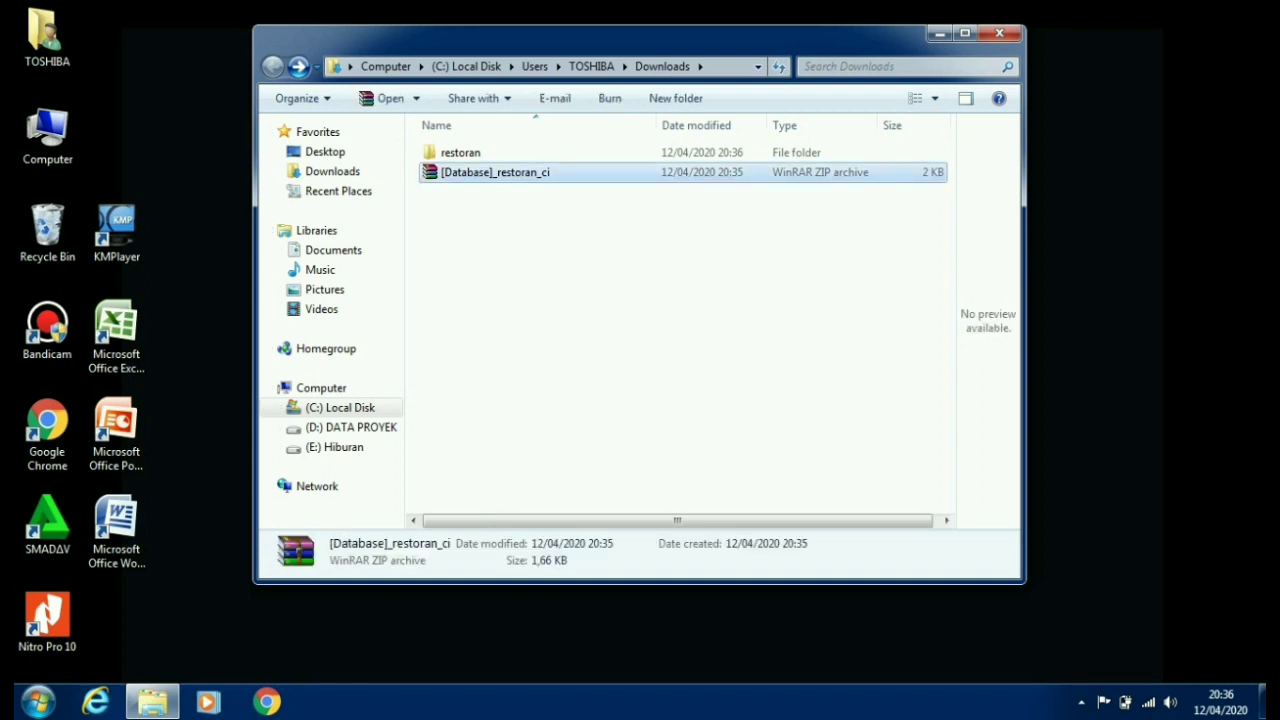
right_click(494, 173)
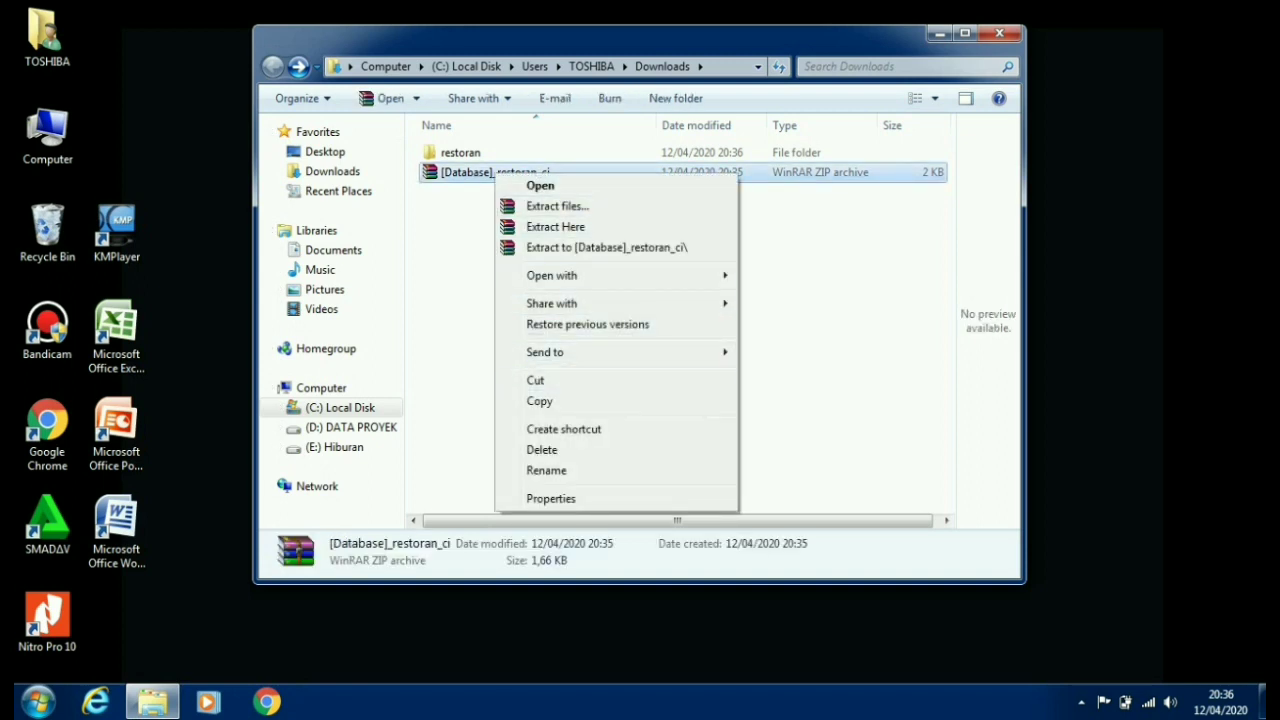
click(535, 380)
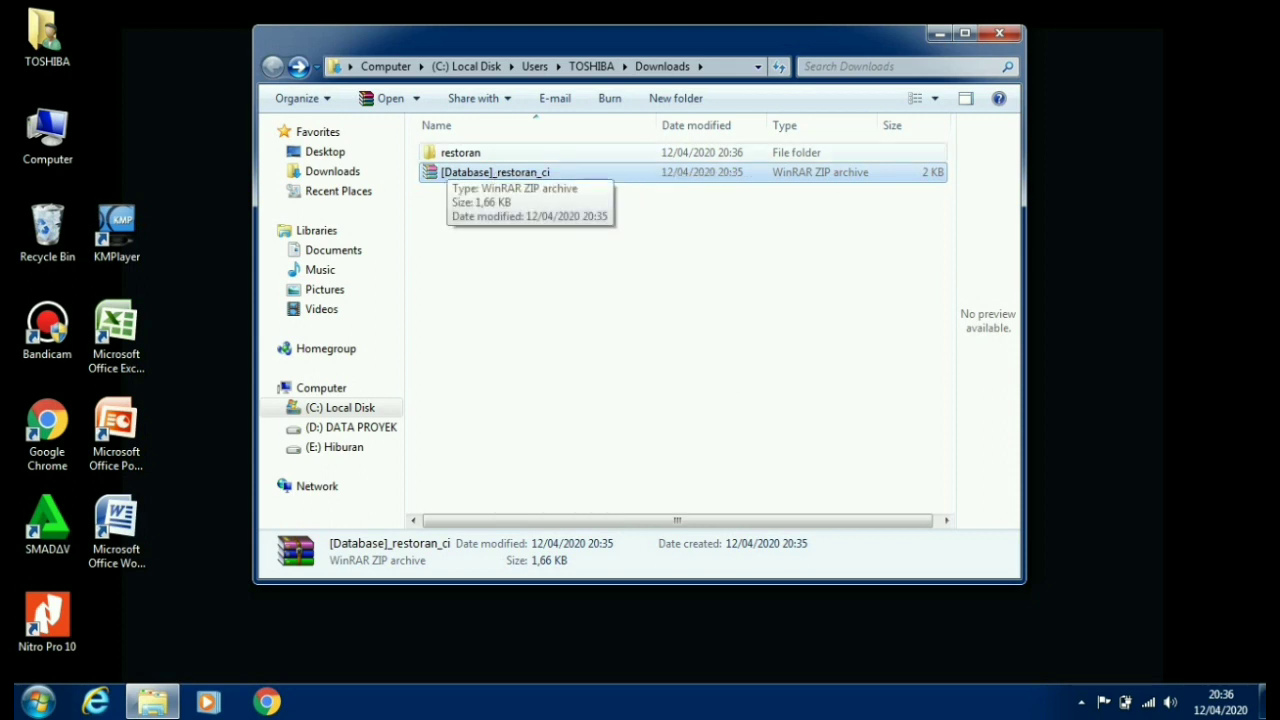
- Create a database folder inside restoran and paste the [Database] archive into it
double_click(460, 152)
right_click(496, 168)
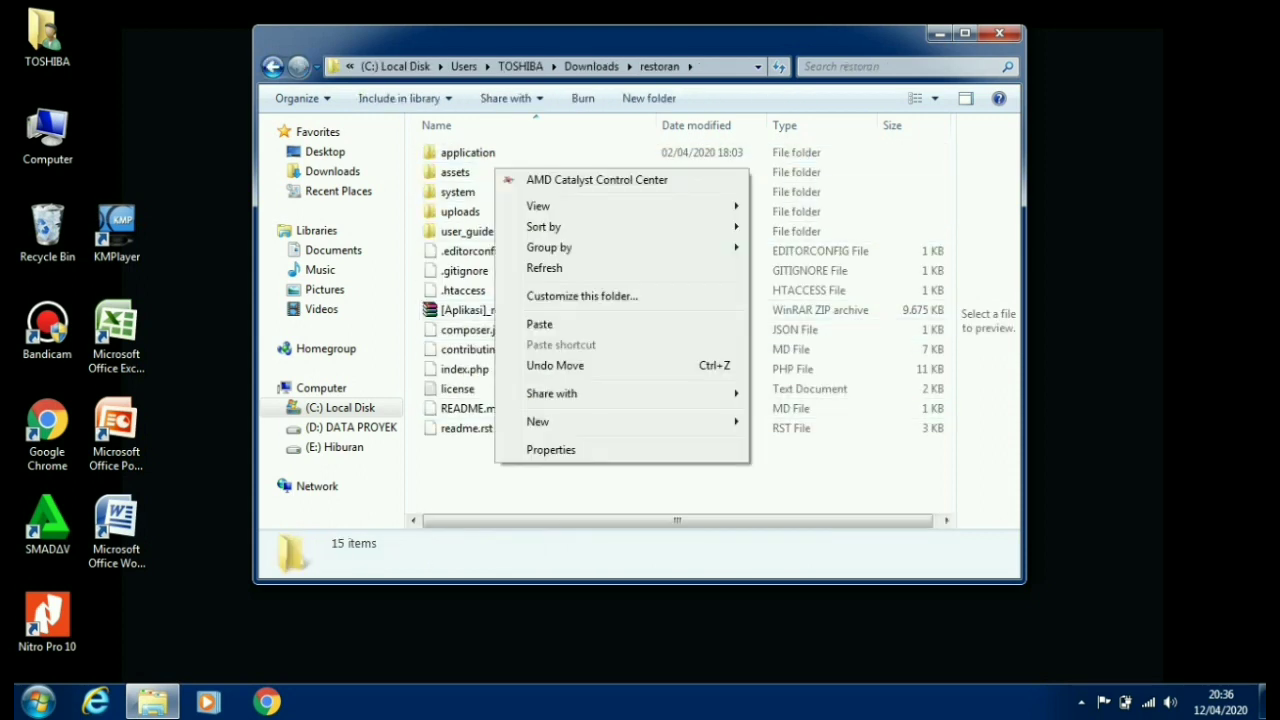
mouse_move(600, 421)
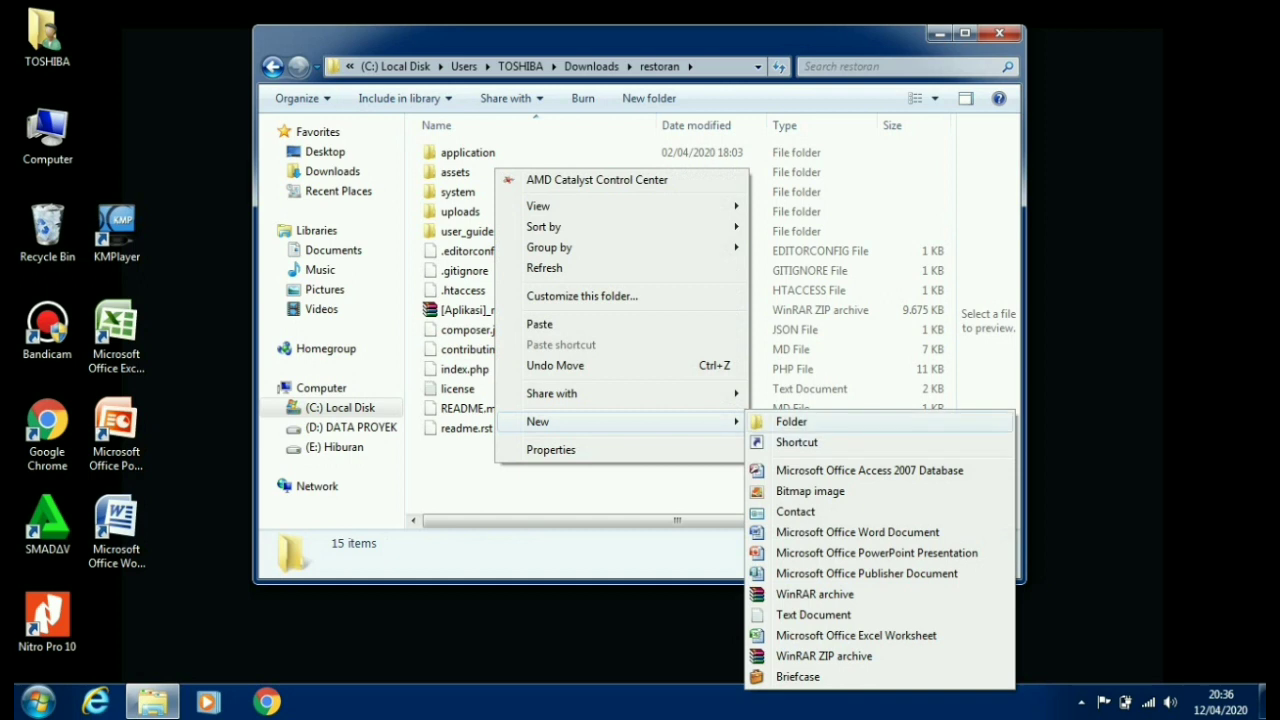
click(790, 421)
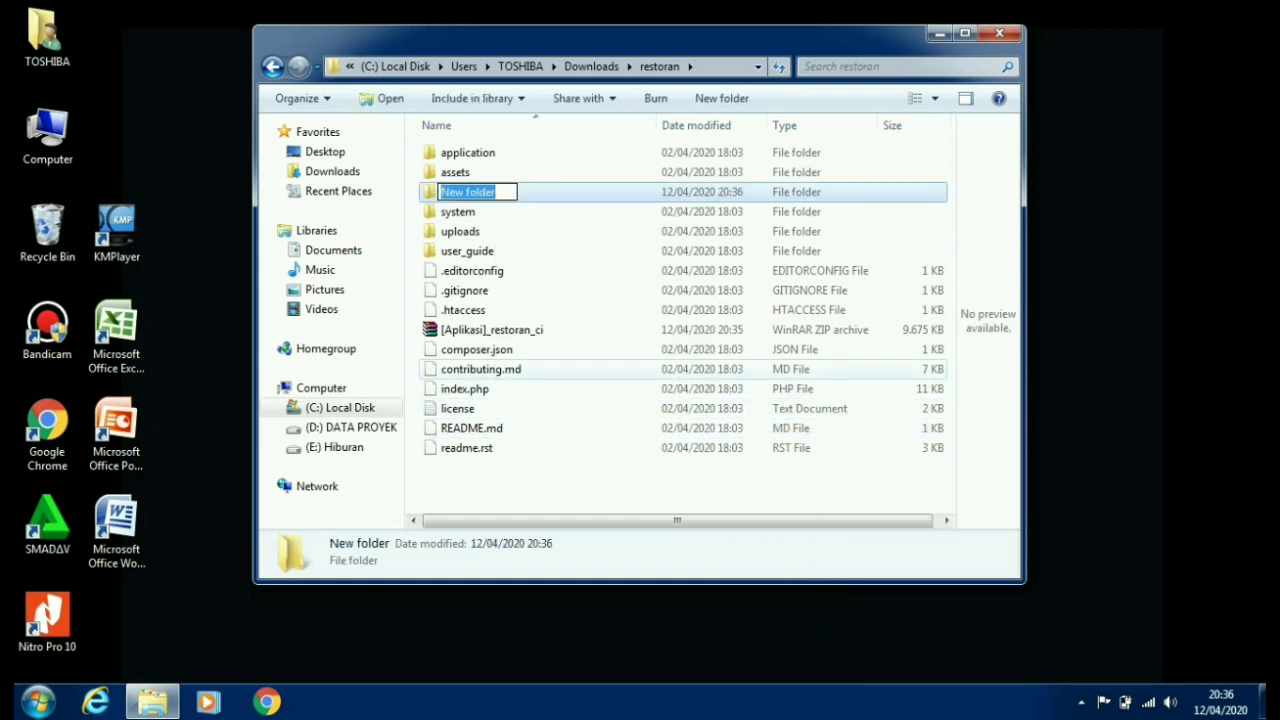
text(database)
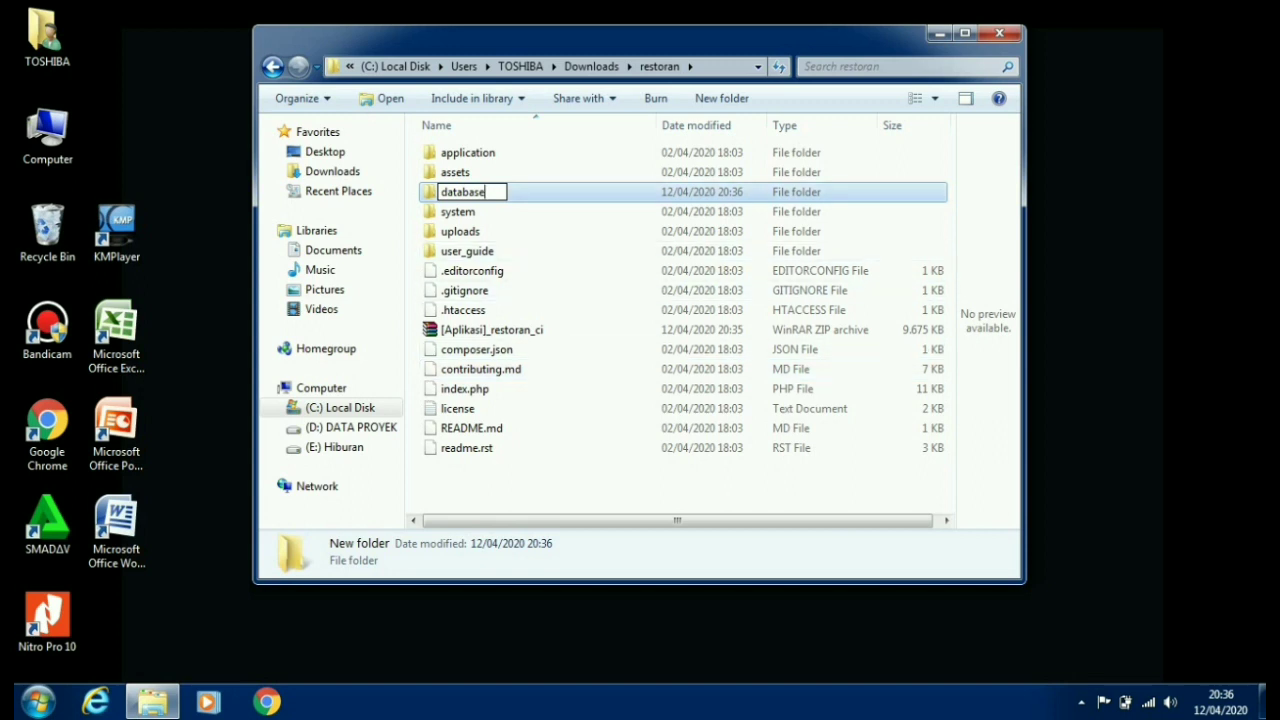
key(Return)
key(Return)
right_click(486, 206)
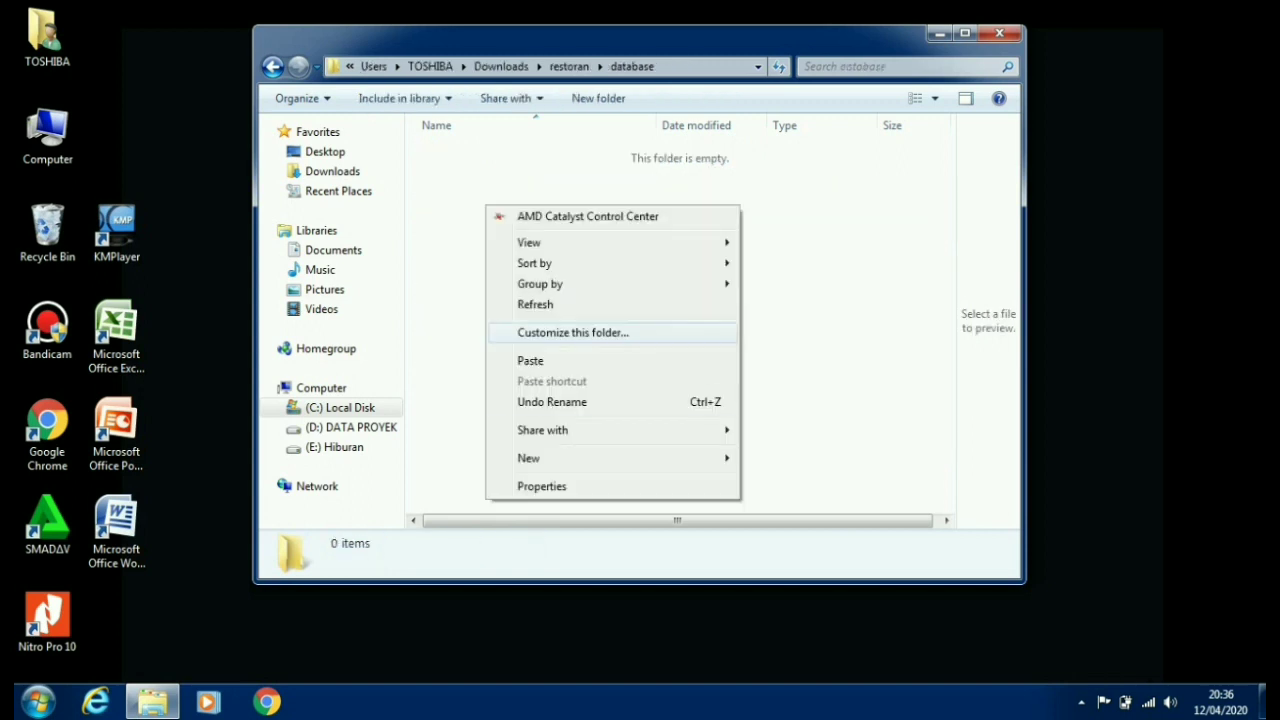
click(530, 360)
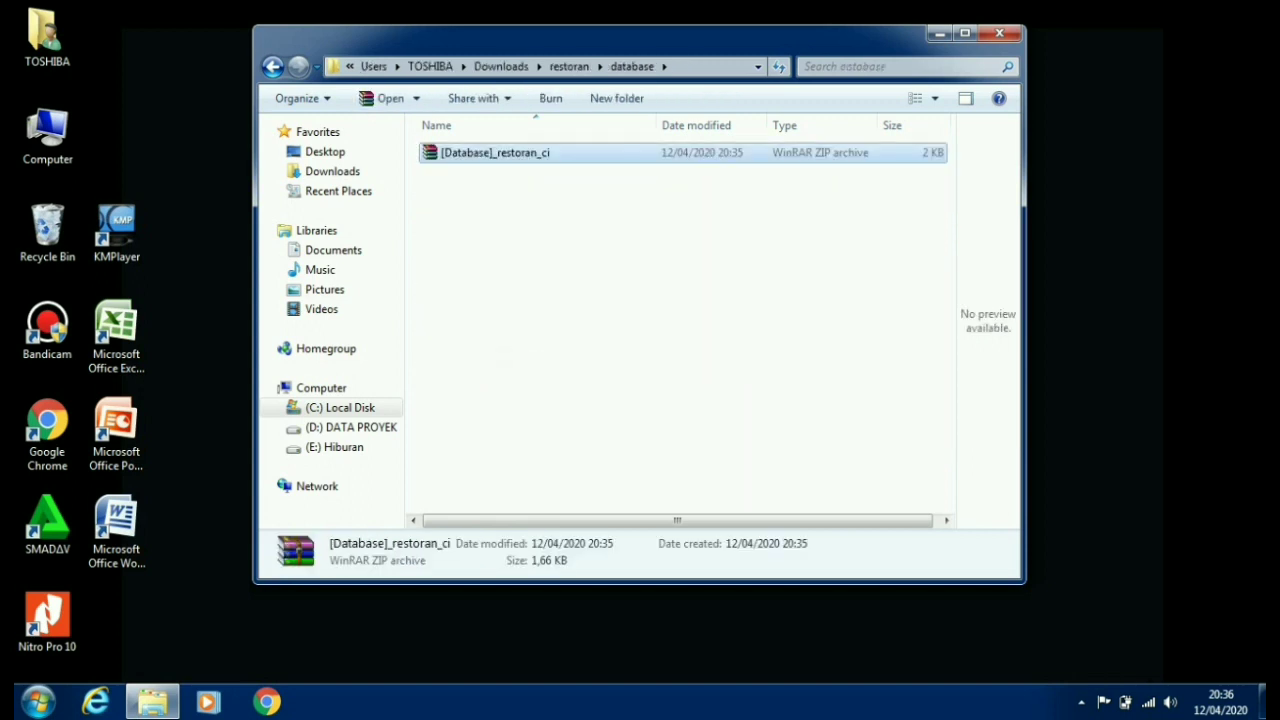
- Extract the [Database] archive into the database folder, confirming its password
right_click(510, 156)
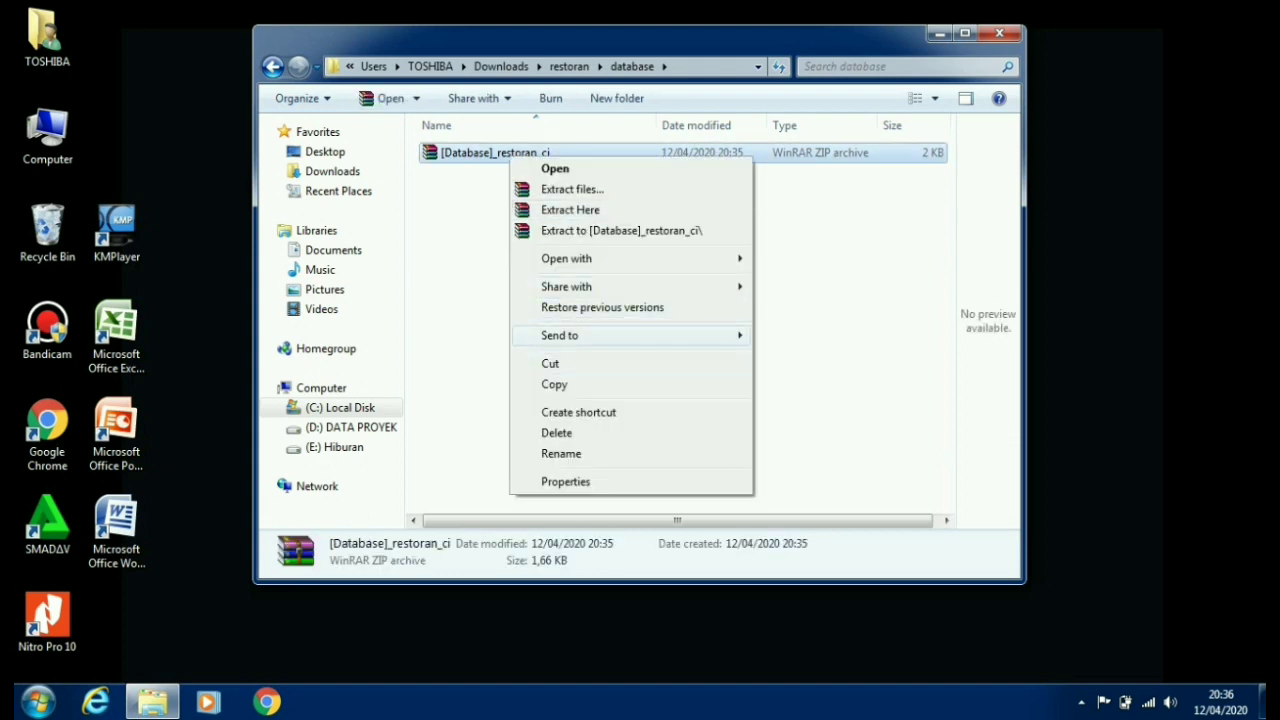
click(570, 209)
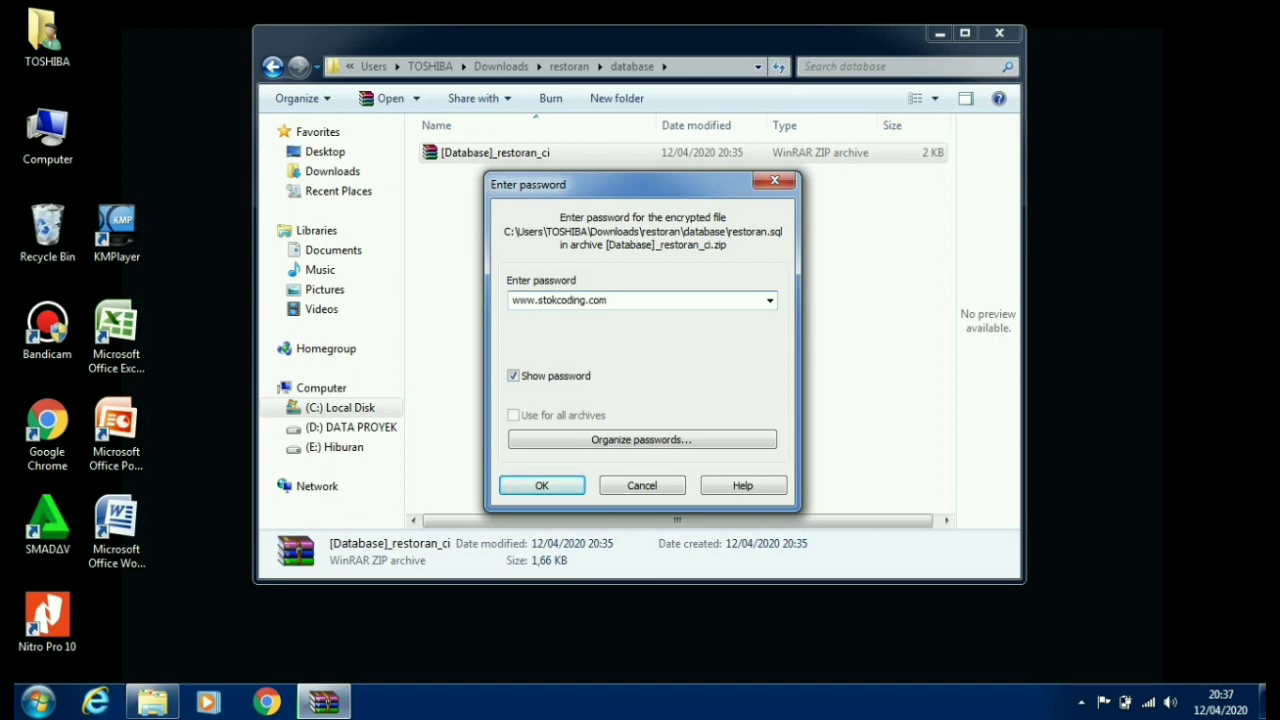
key(Return)
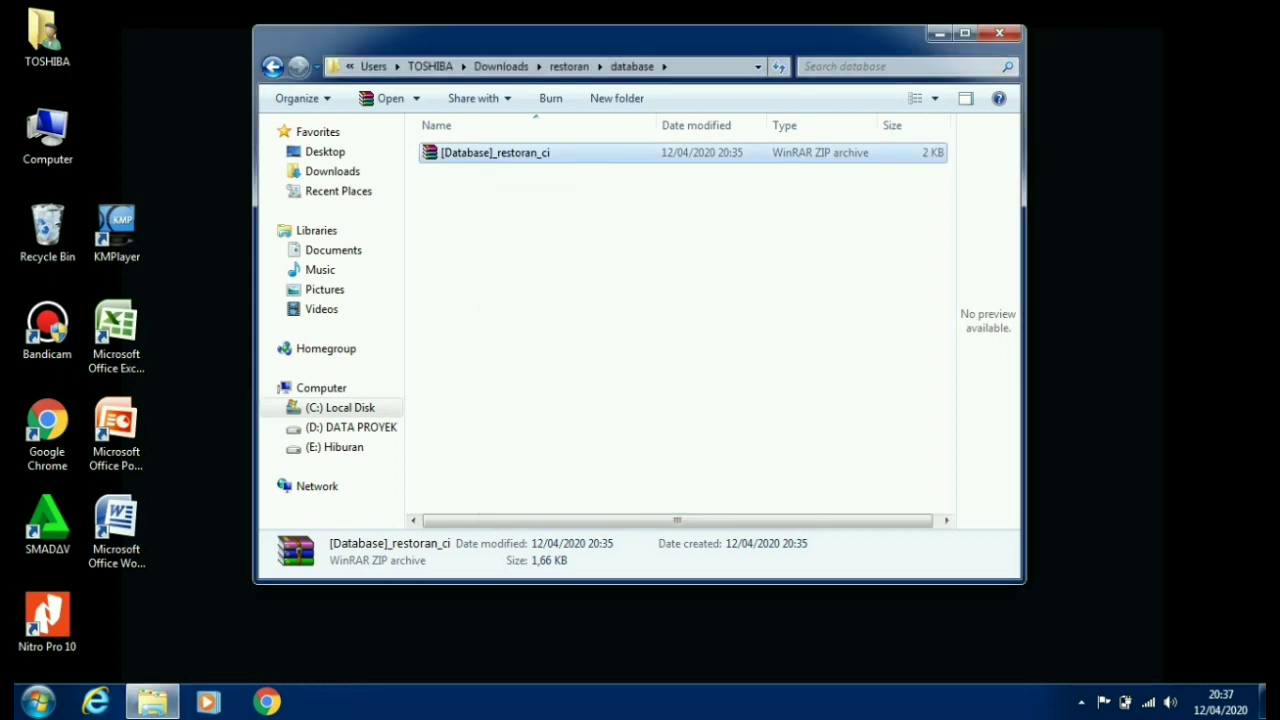
- Go back to Downloads and copy the restoran folder
key(BackSpace)
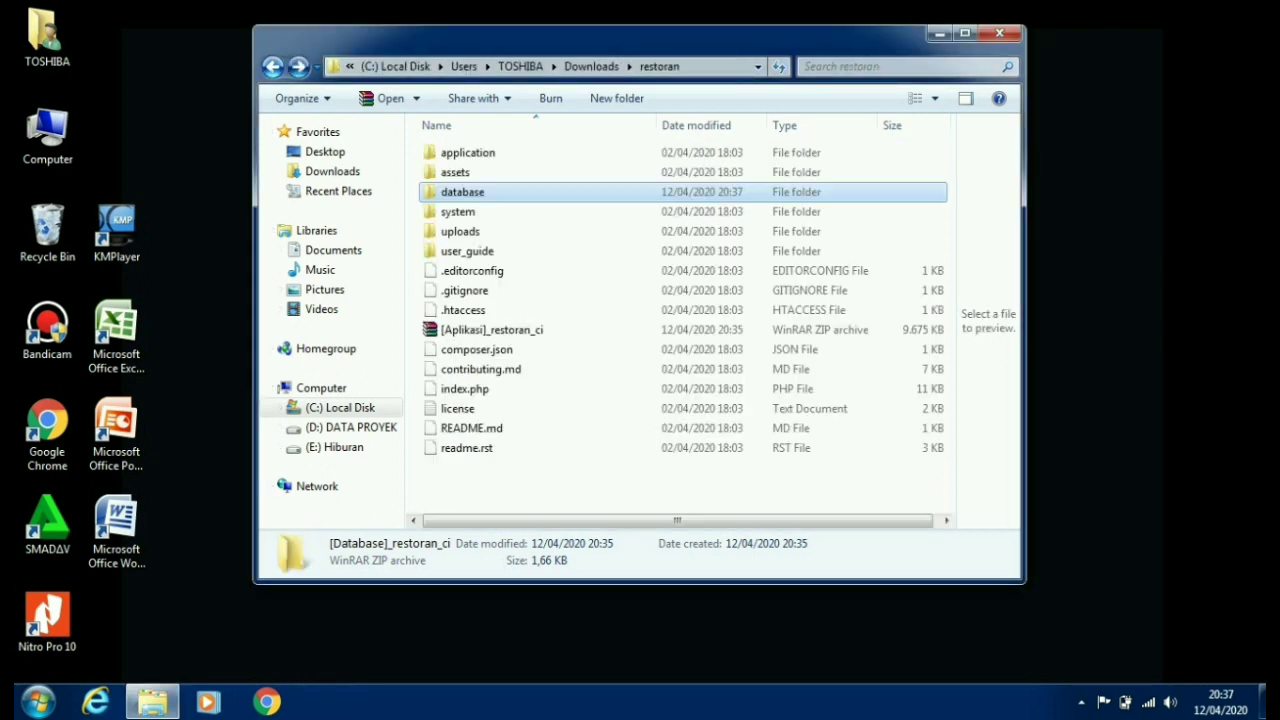
key(BackSpace)
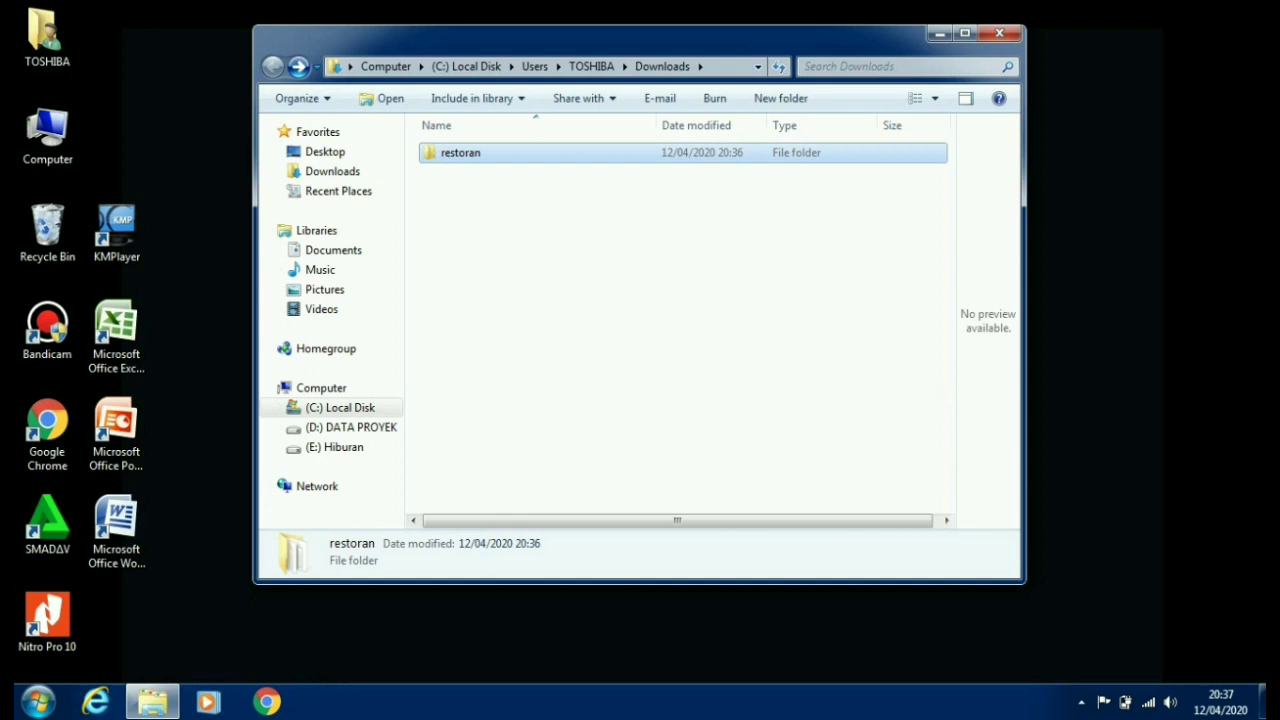
right_click(471, 152)
click(515, 433)
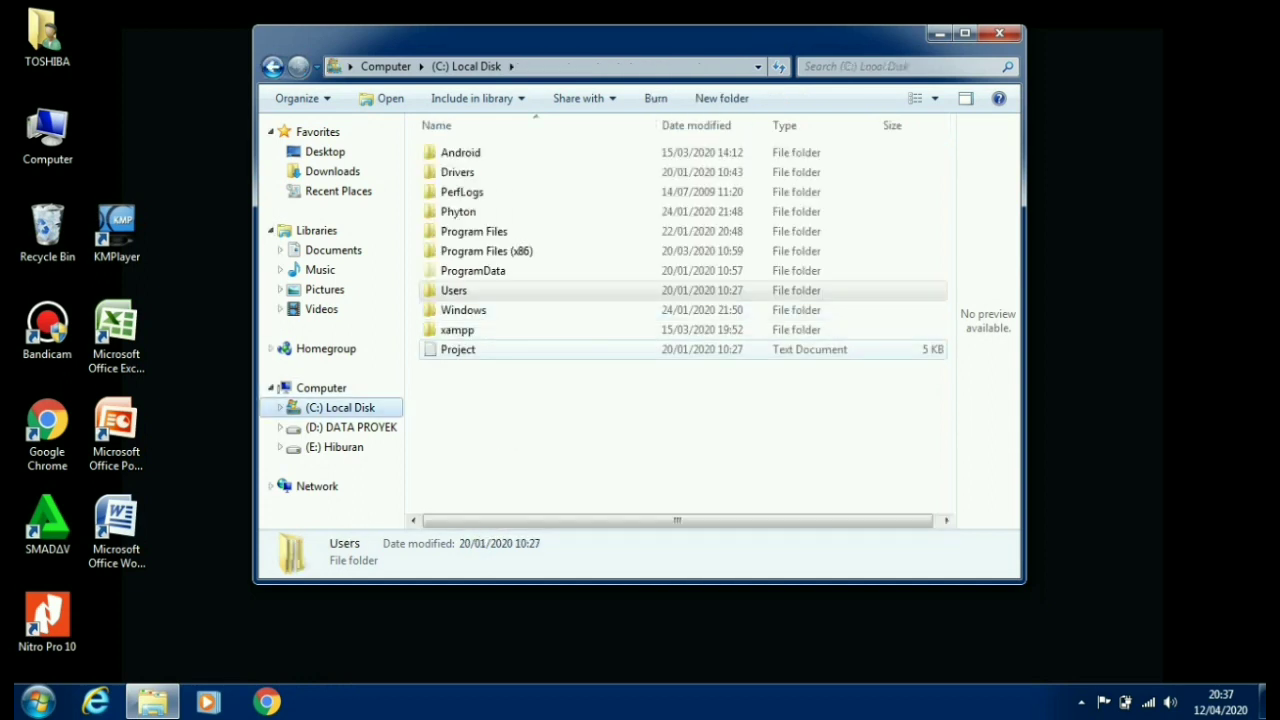
- Paste the restoran folder into C:\xampp\htdocs, then return to the xampp folder
key(x)
key(Return)
double_click(457, 251)
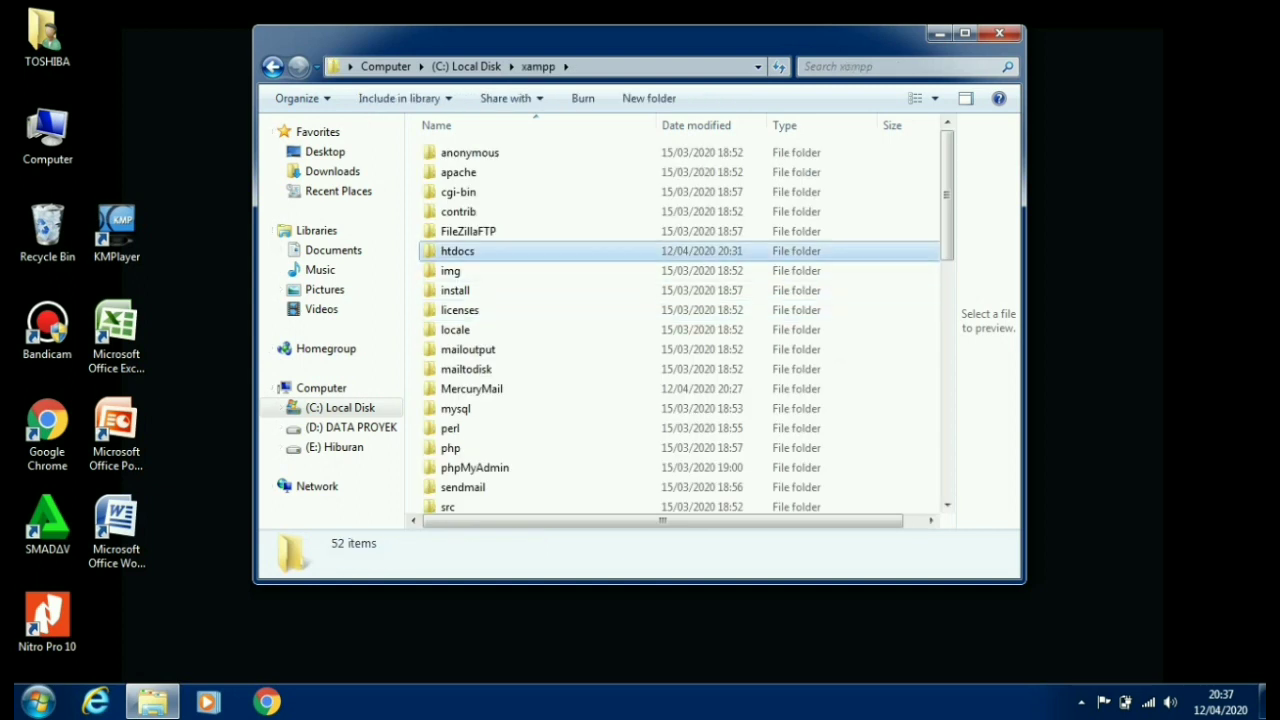
right_click(487, 144)
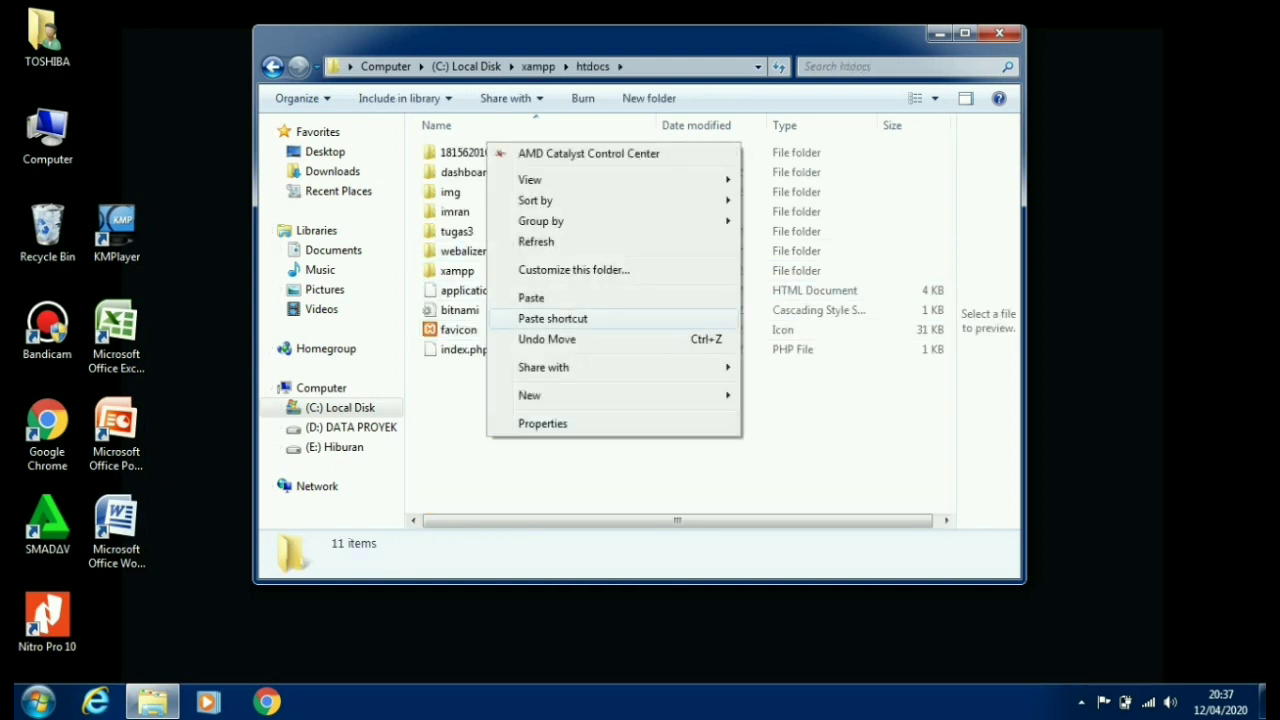
click(531, 298)
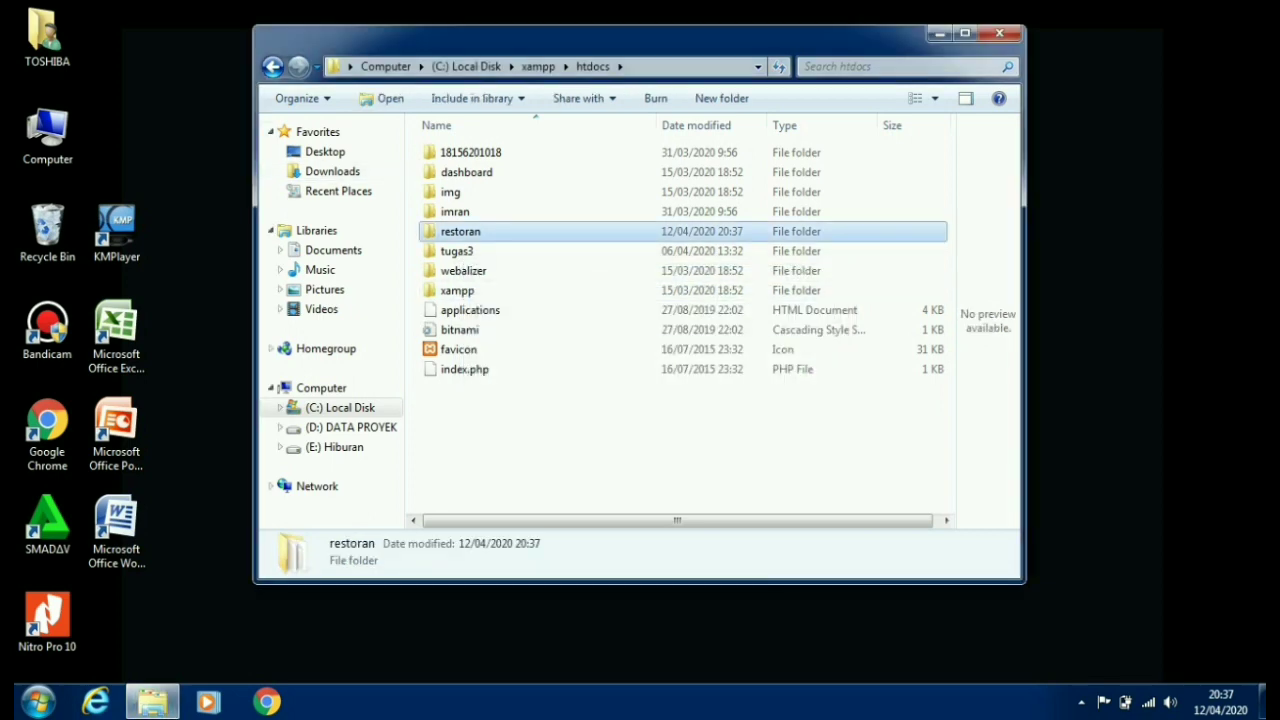
click(272, 66)
scroll(460, 368, down, 10)
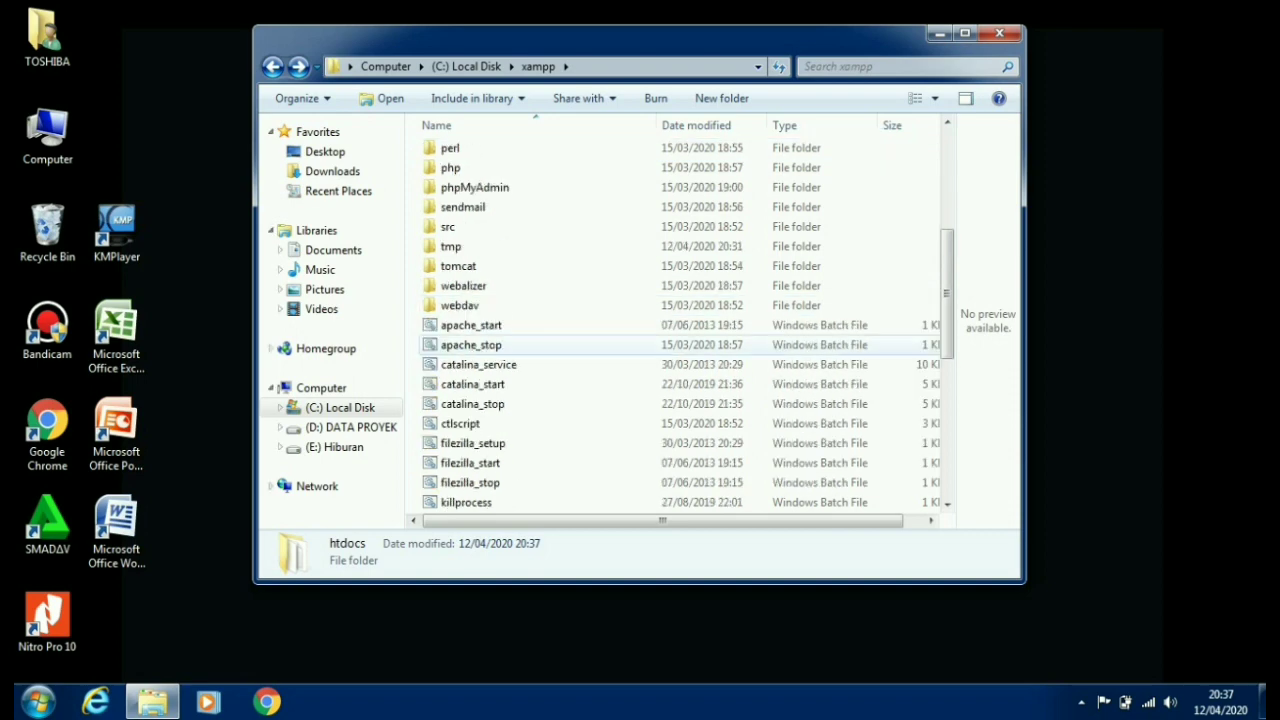
scroll(460, 372, down, 3)
- Launch XAMPP Control Panel to confirm Apache and MySQL run, minimize it, and start Chrome
double_click(477, 463)
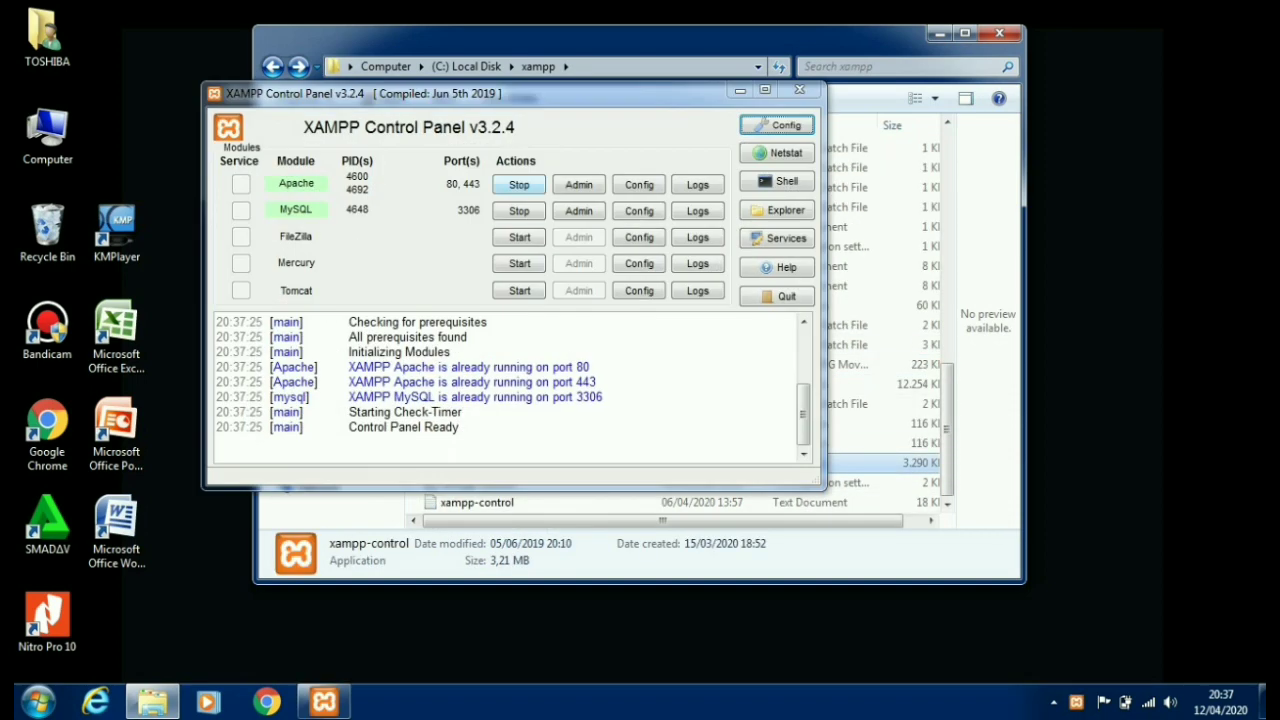
click(740, 90)
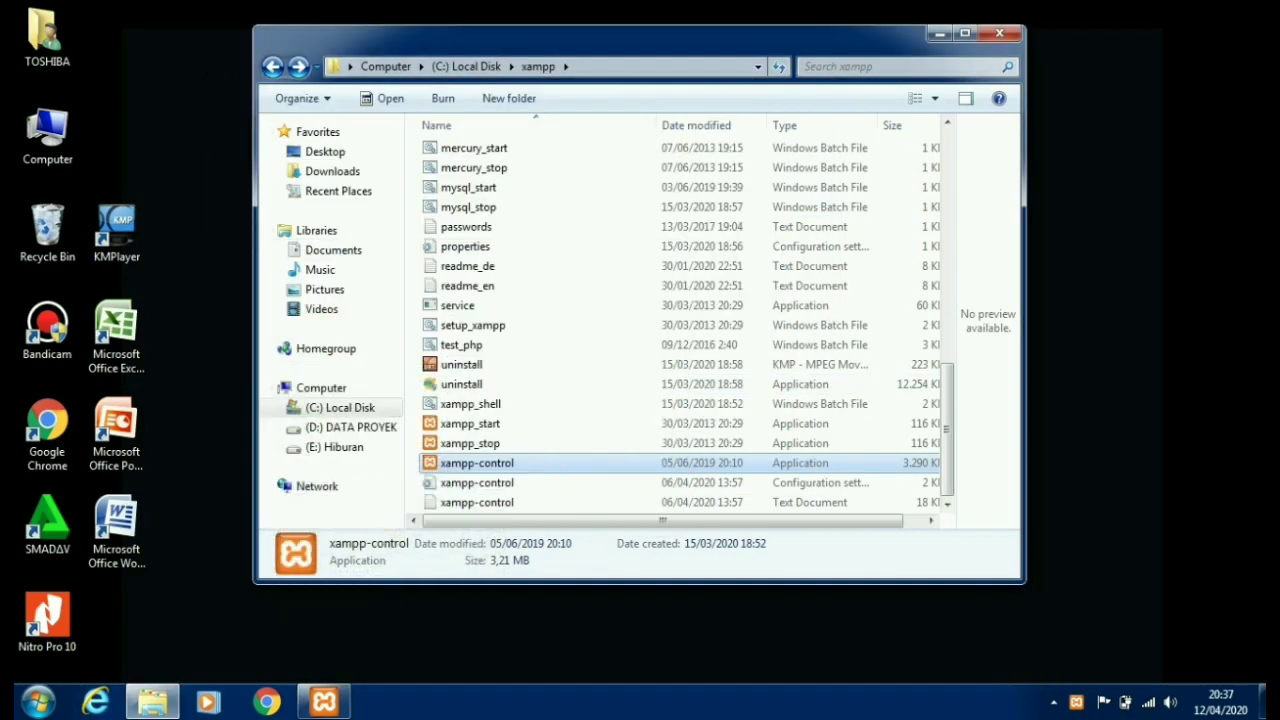
click(266, 702)
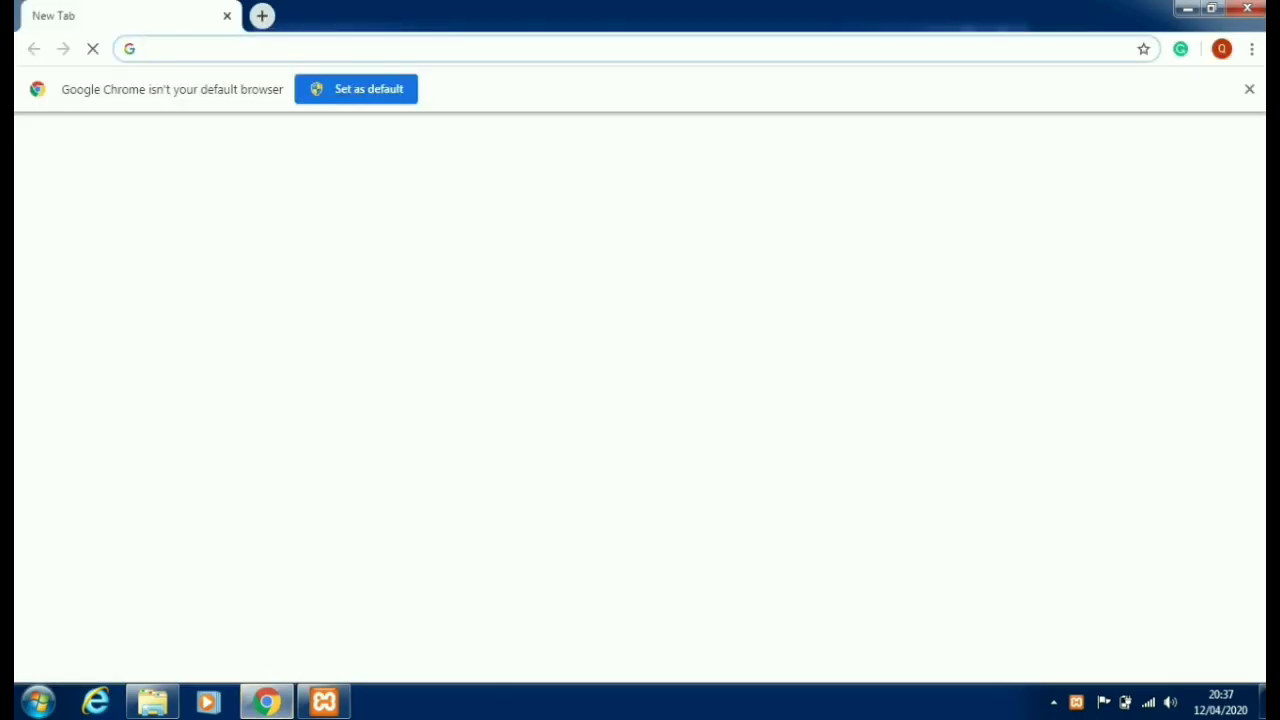
- Go to phpMyAdmin via localhost, choose New to create a database, and restore Explorer
text(lo)
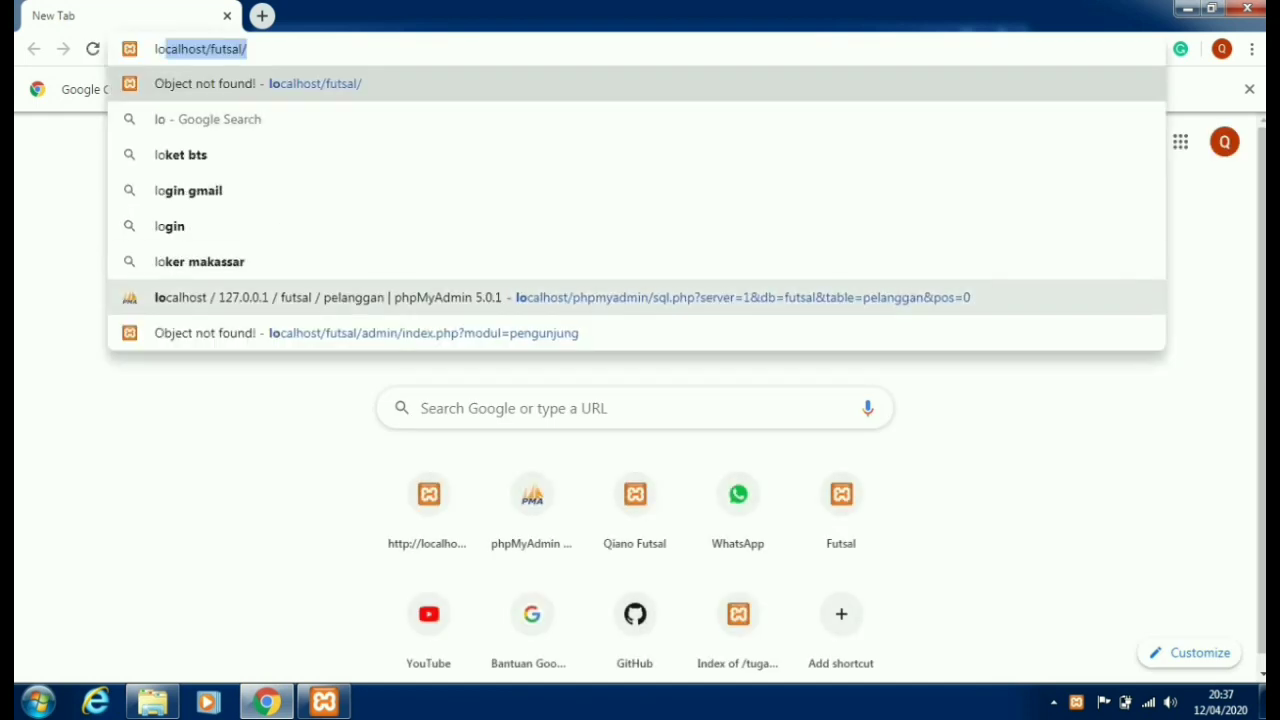
click(560, 297)
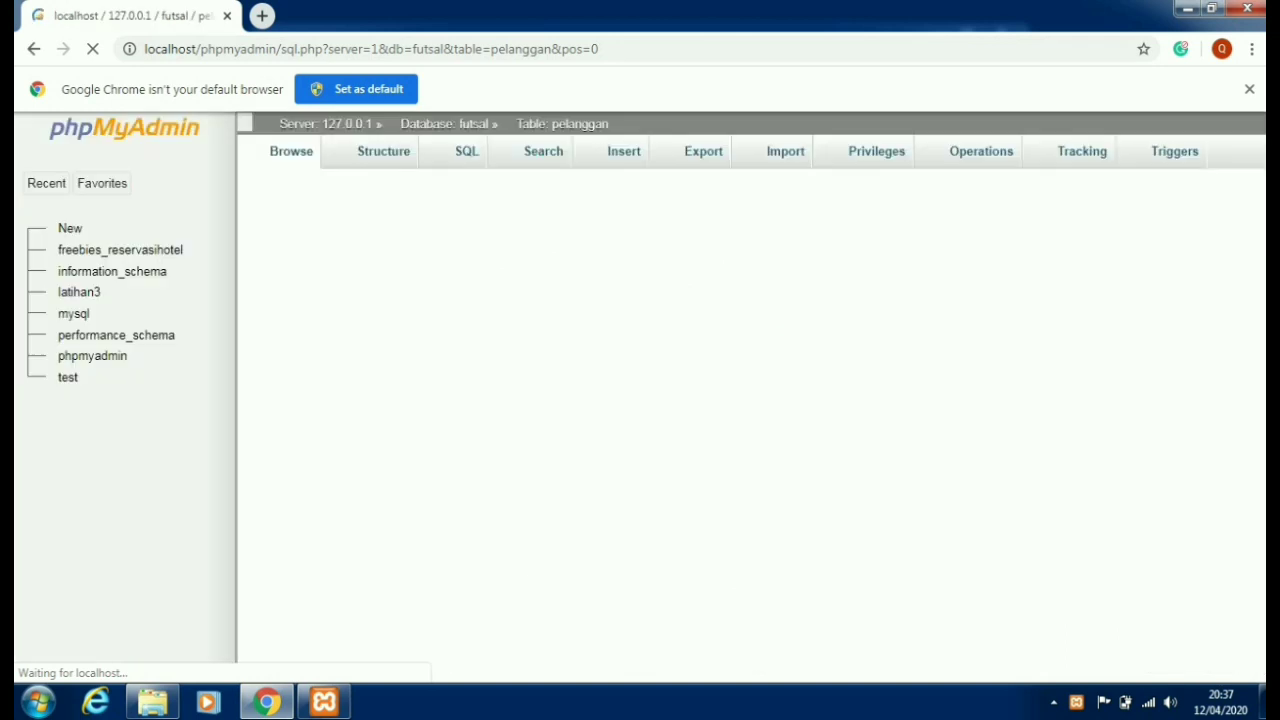
drag(600, 48, 144, 48)
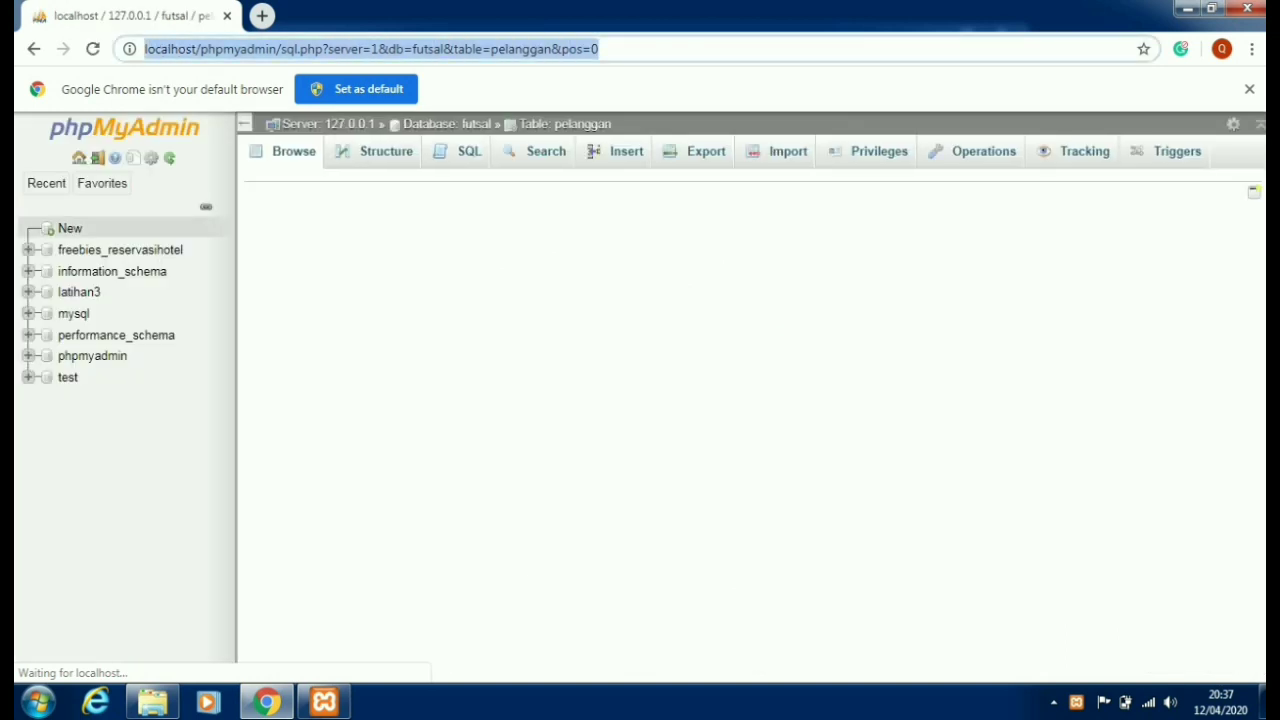
click(68, 229)
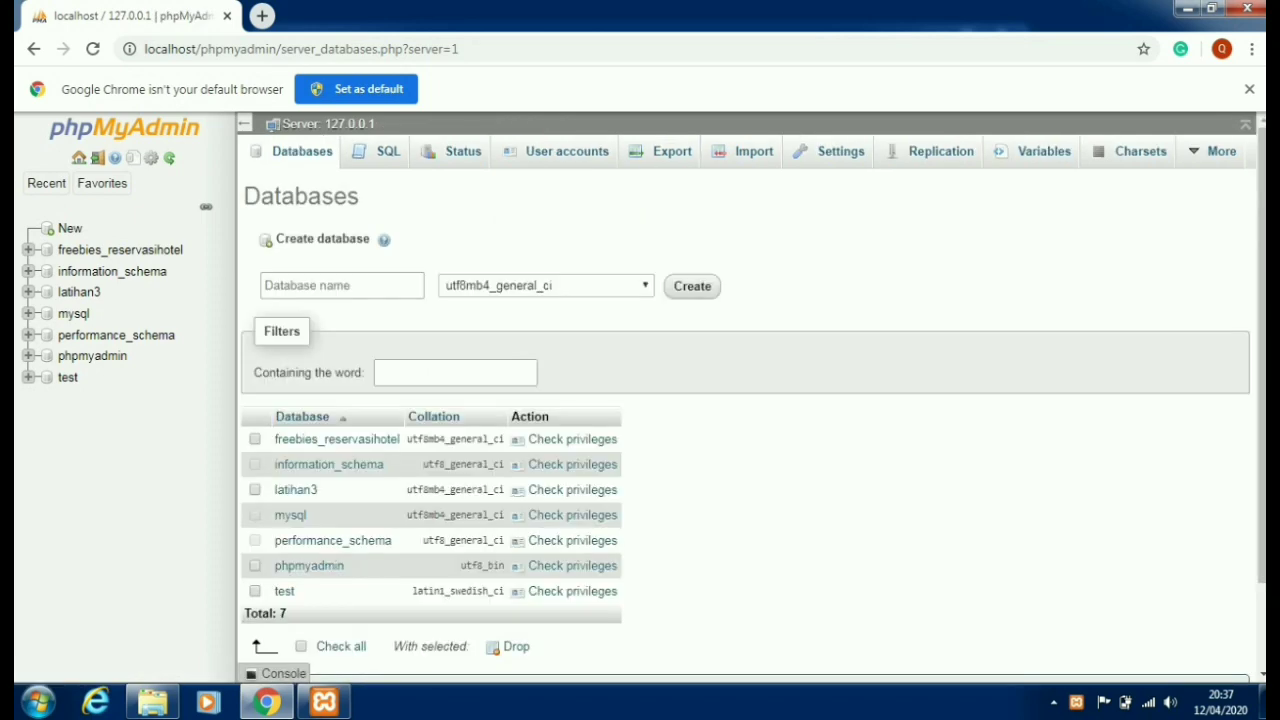
click(152, 702)
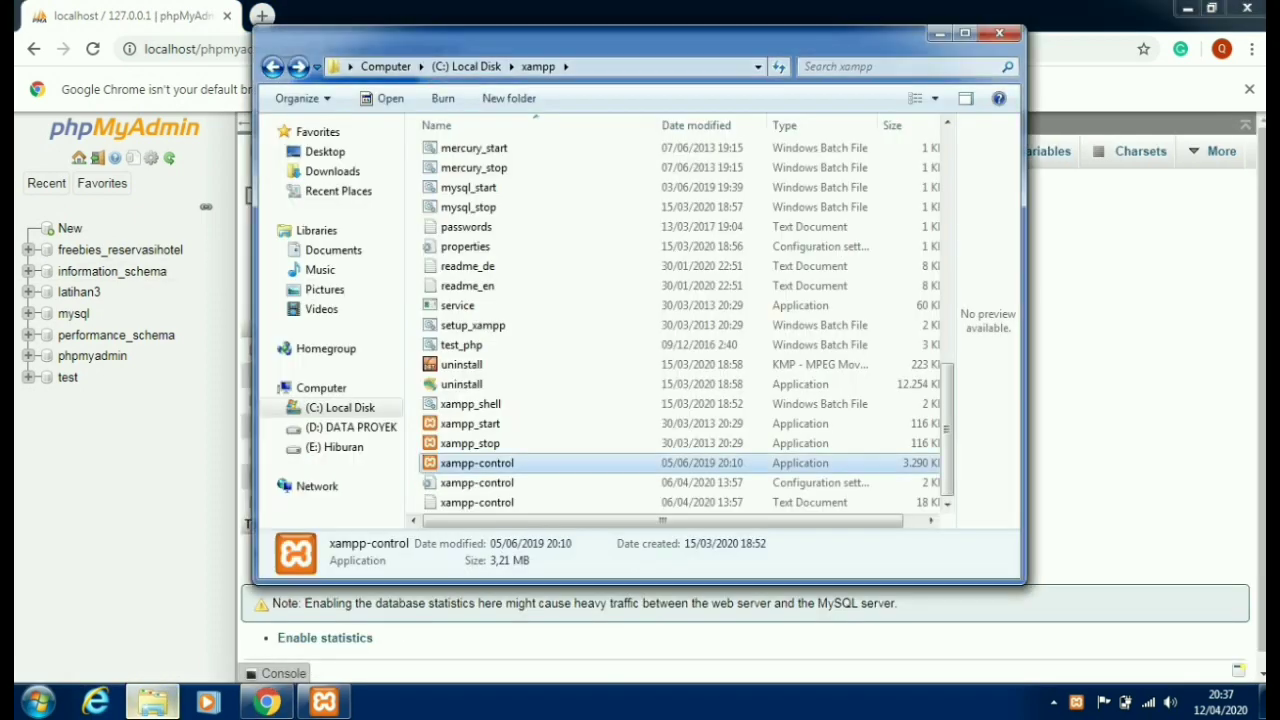
scroll(465, 360, up, 10)
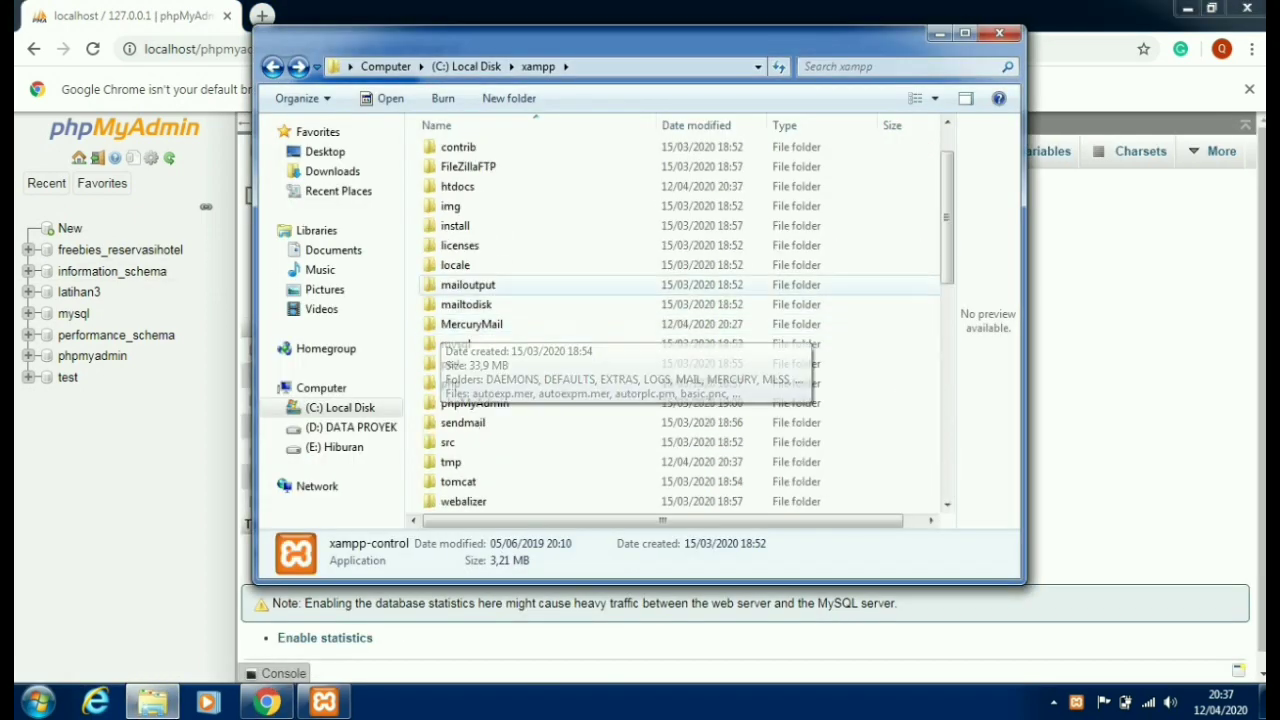
- Browse to C:\xampp\htdocs\restoran\database to locate restoran.sql, then return to phpMyAdmin
double_click(457, 186)
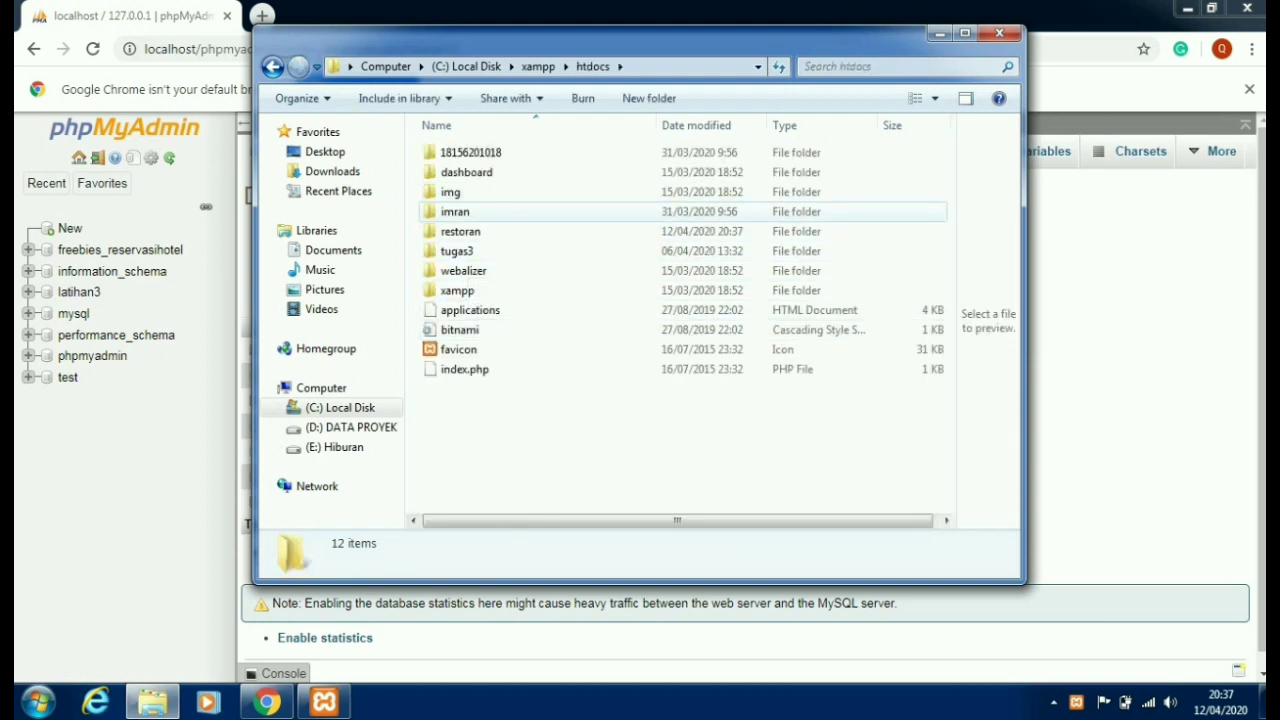
click(460, 231)
double_click(460, 231)
double_click(455, 191)
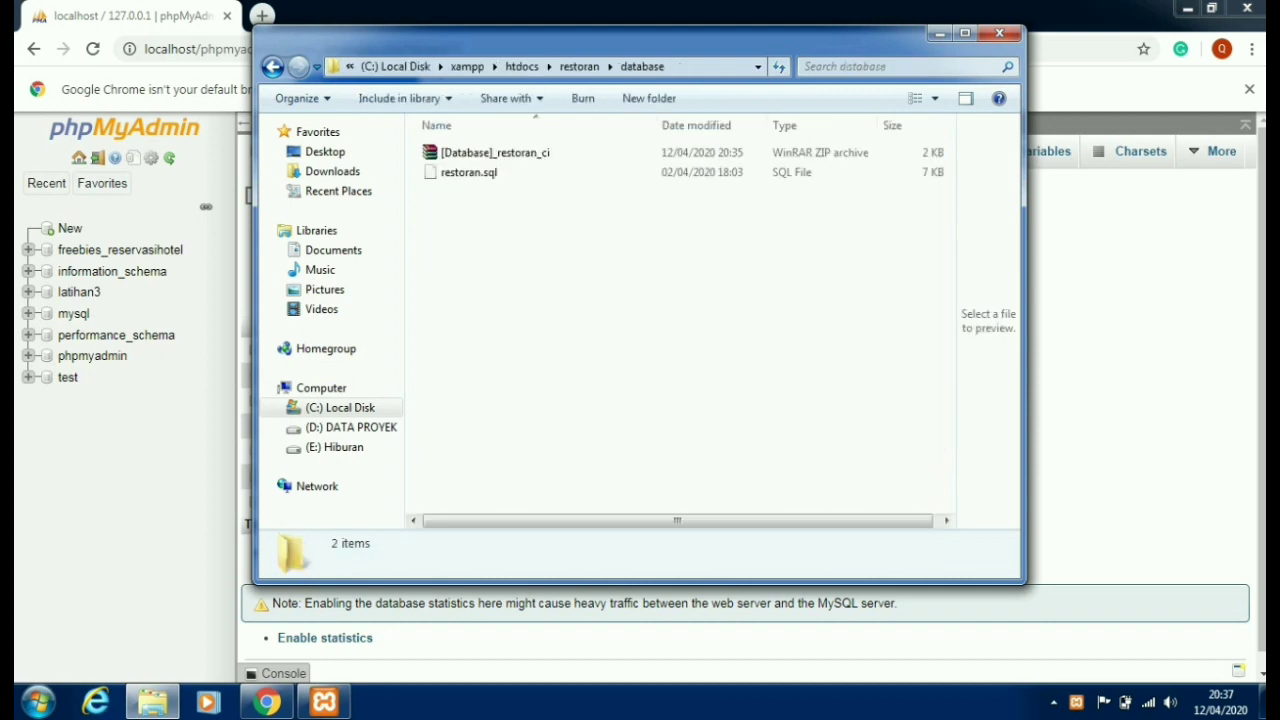
click(200, 356)
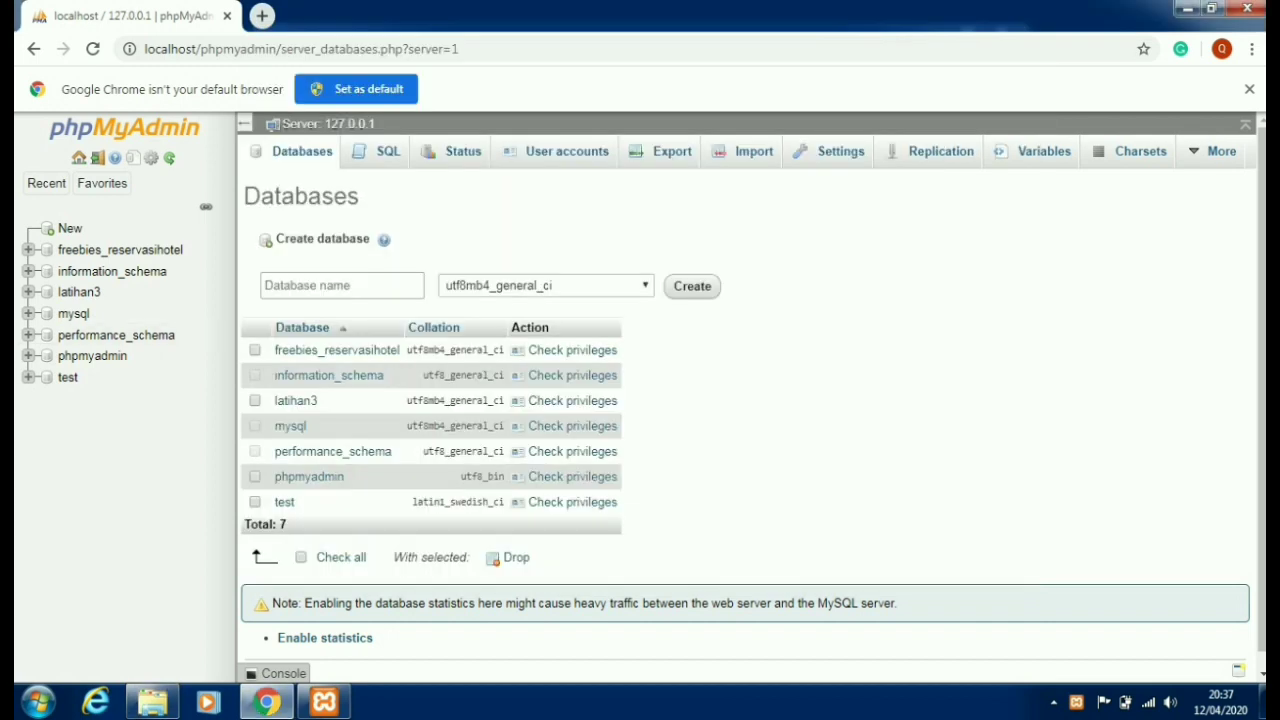
- Enter restoran as the new database name and launch Sublime Text 3 from Start
click(340, 285)
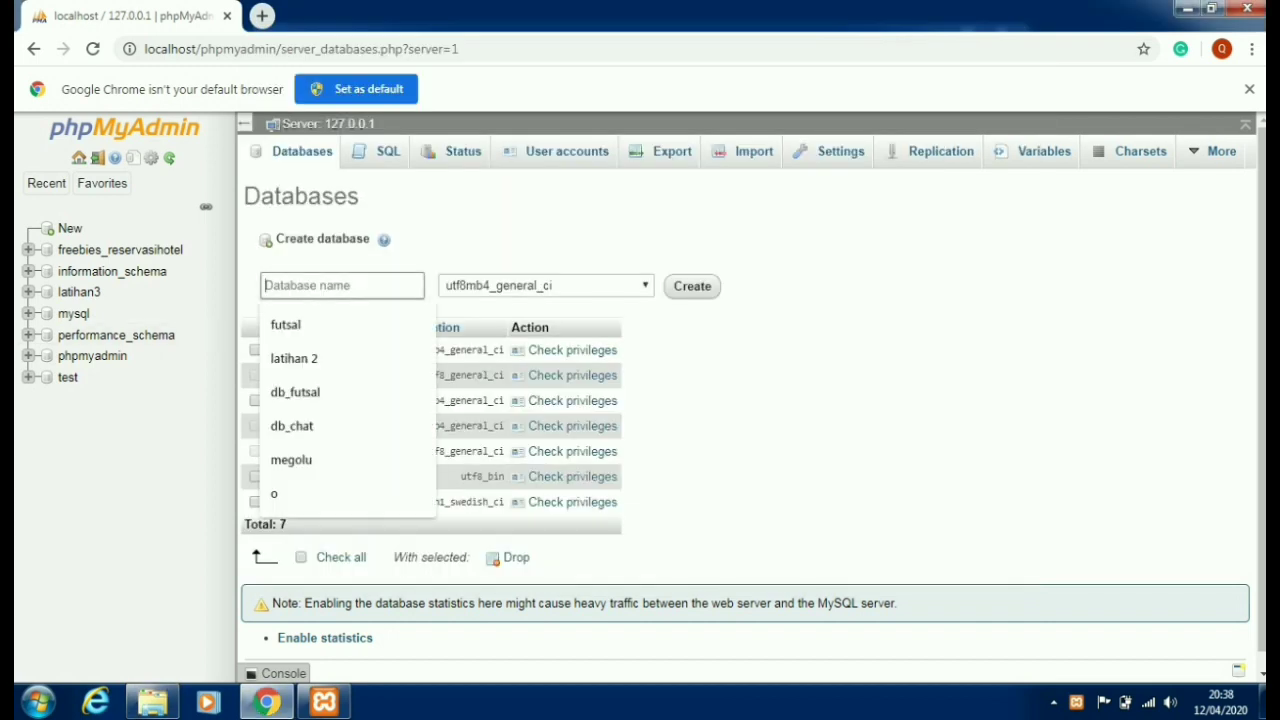
text(resto)
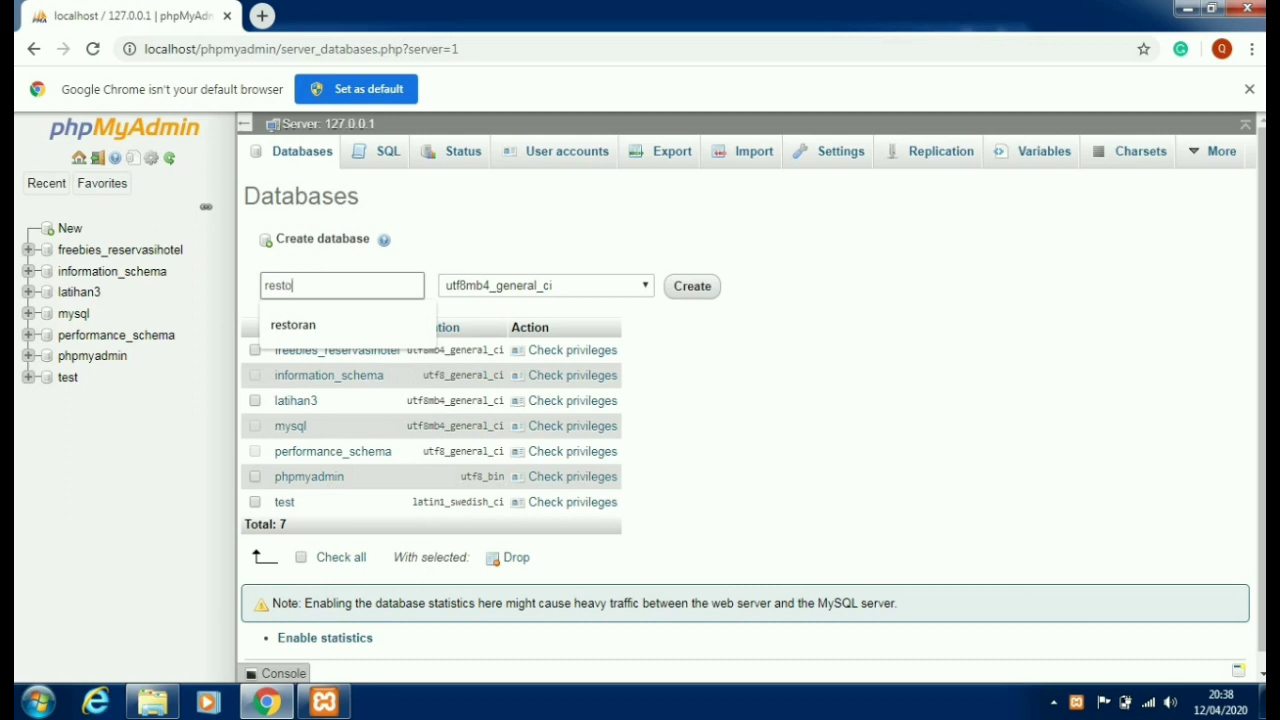
text(ran)
key(ctrl+a)
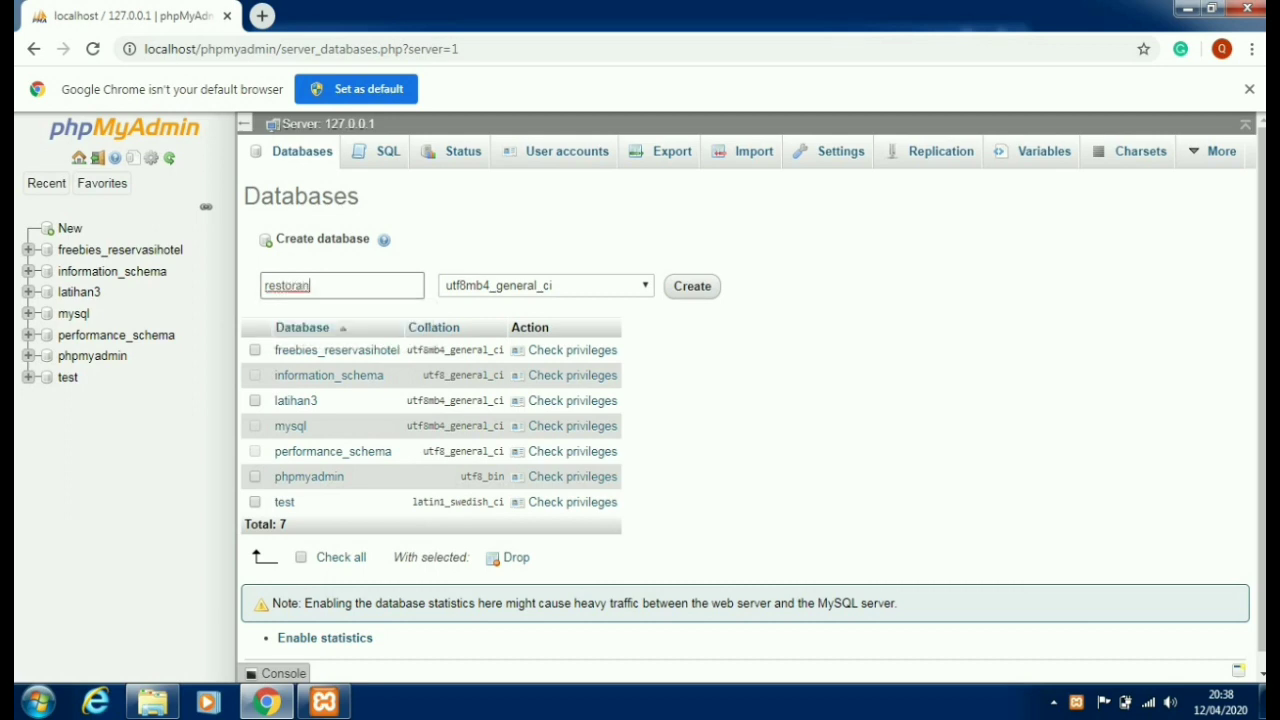
click(38, 702)
key(Return)
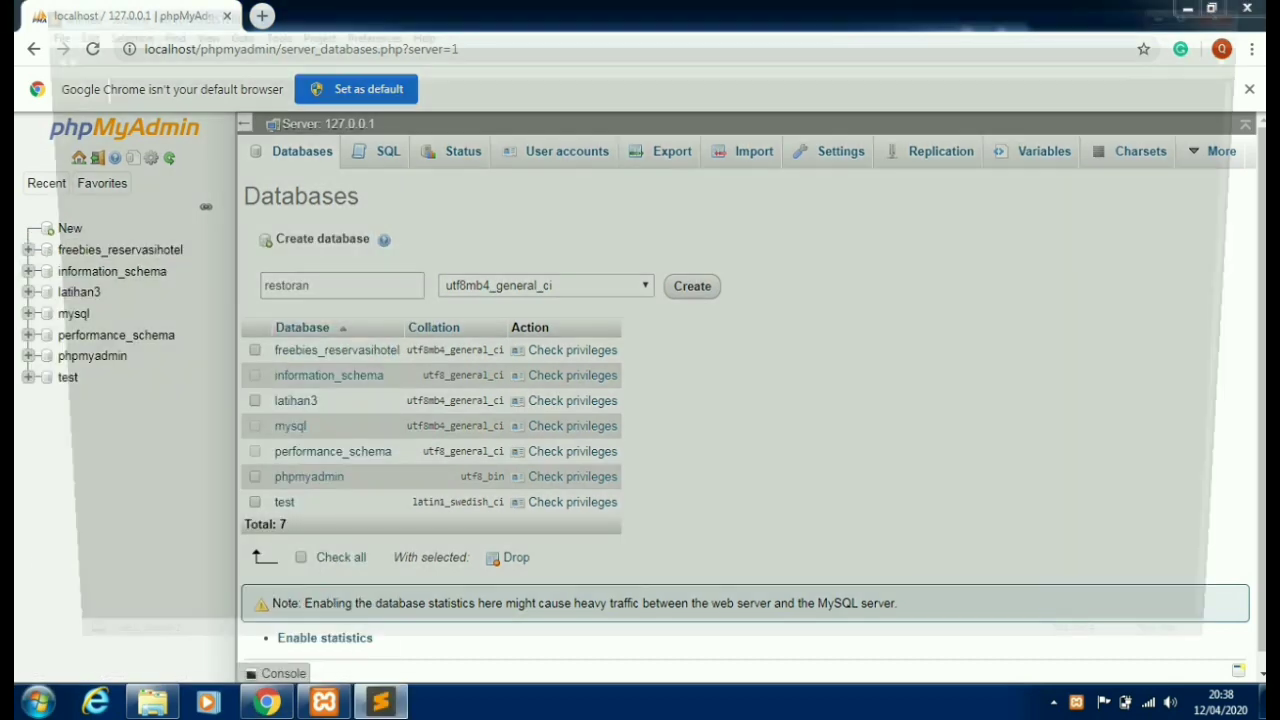
- Open C:\xampp\htdocs\restoran\application\config\database.php in Sublime Text
key(alt+f)
key(o)
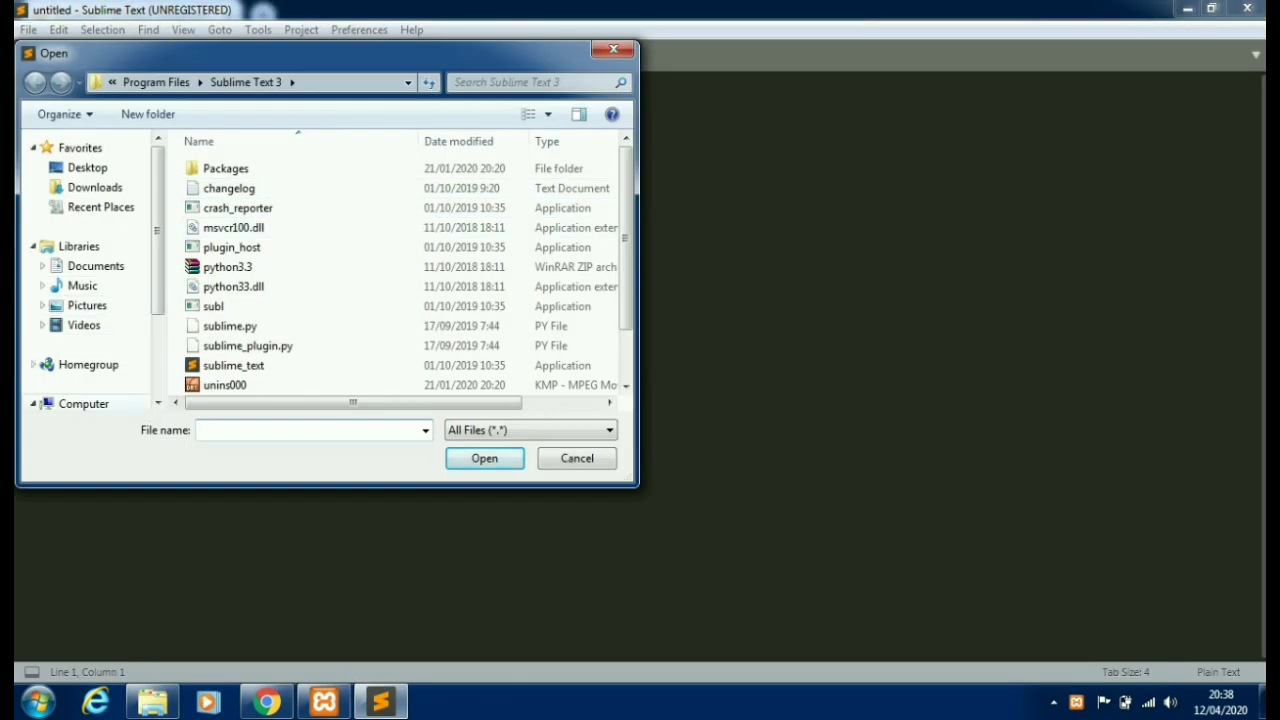
click(83, 403)
double_click(257, 177)
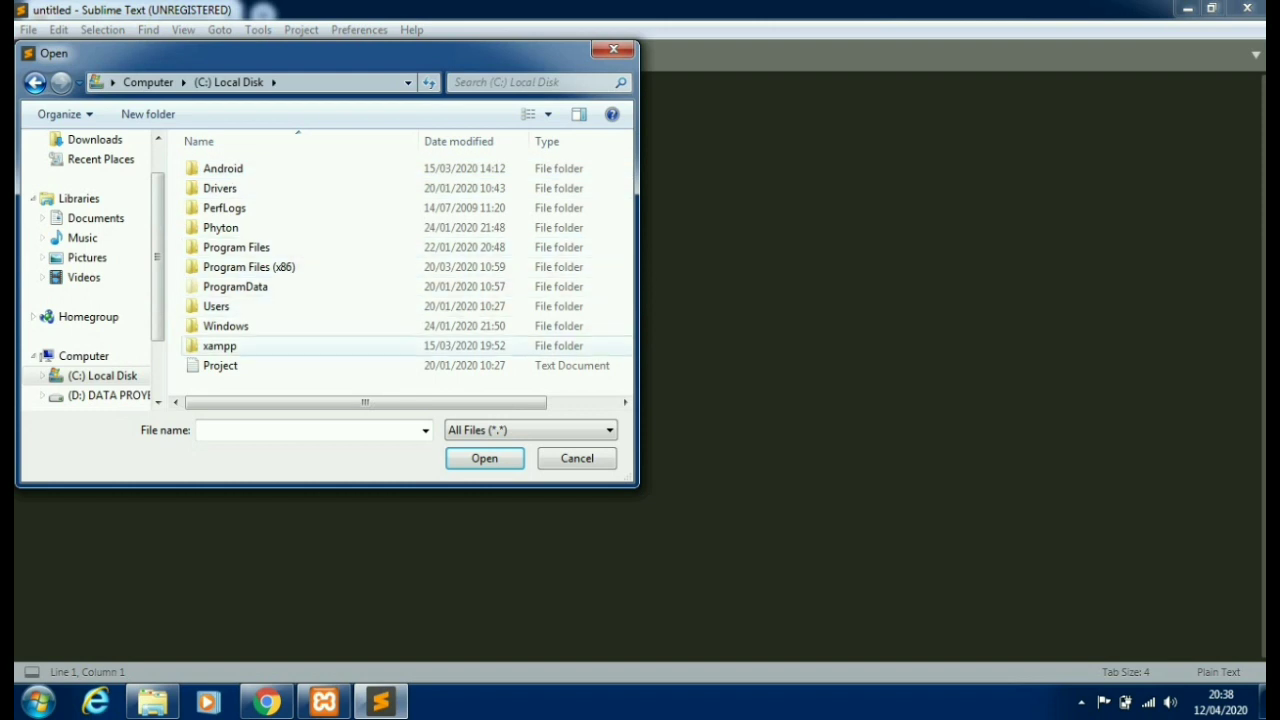
double_click(220, 345)
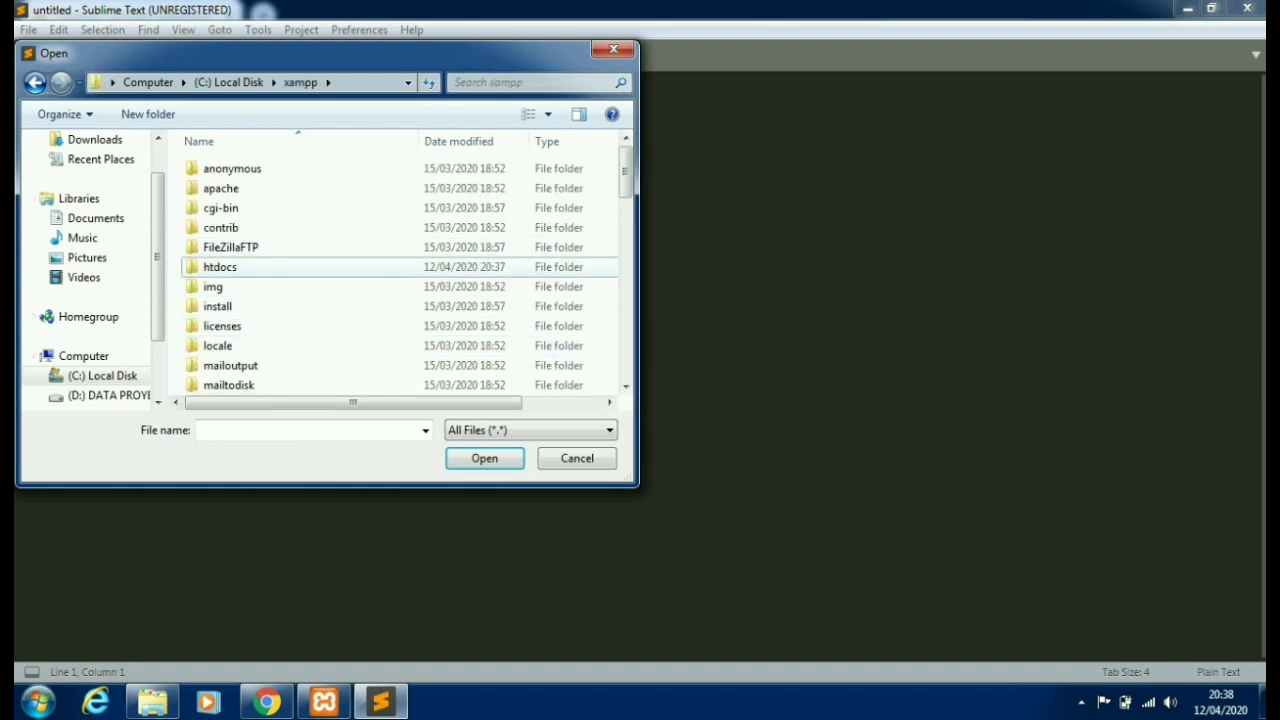
double_click(220, 267)
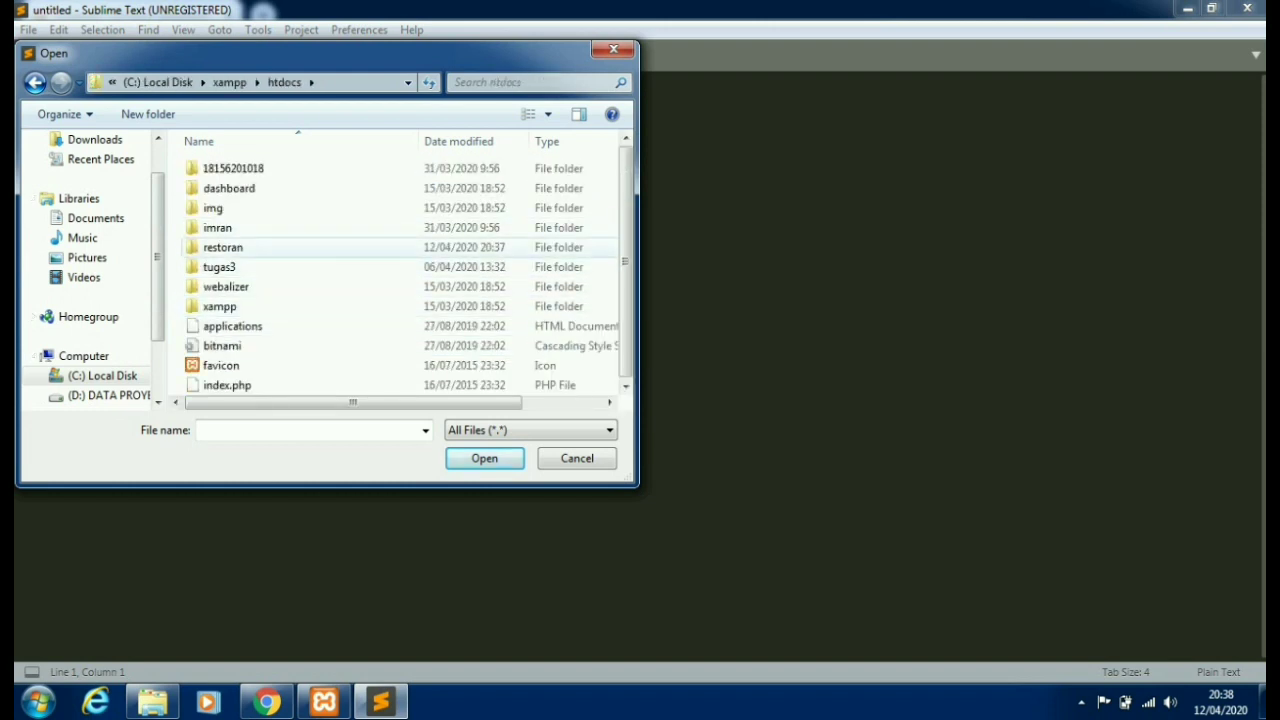
click(223, 247)
double_click(223, 247)
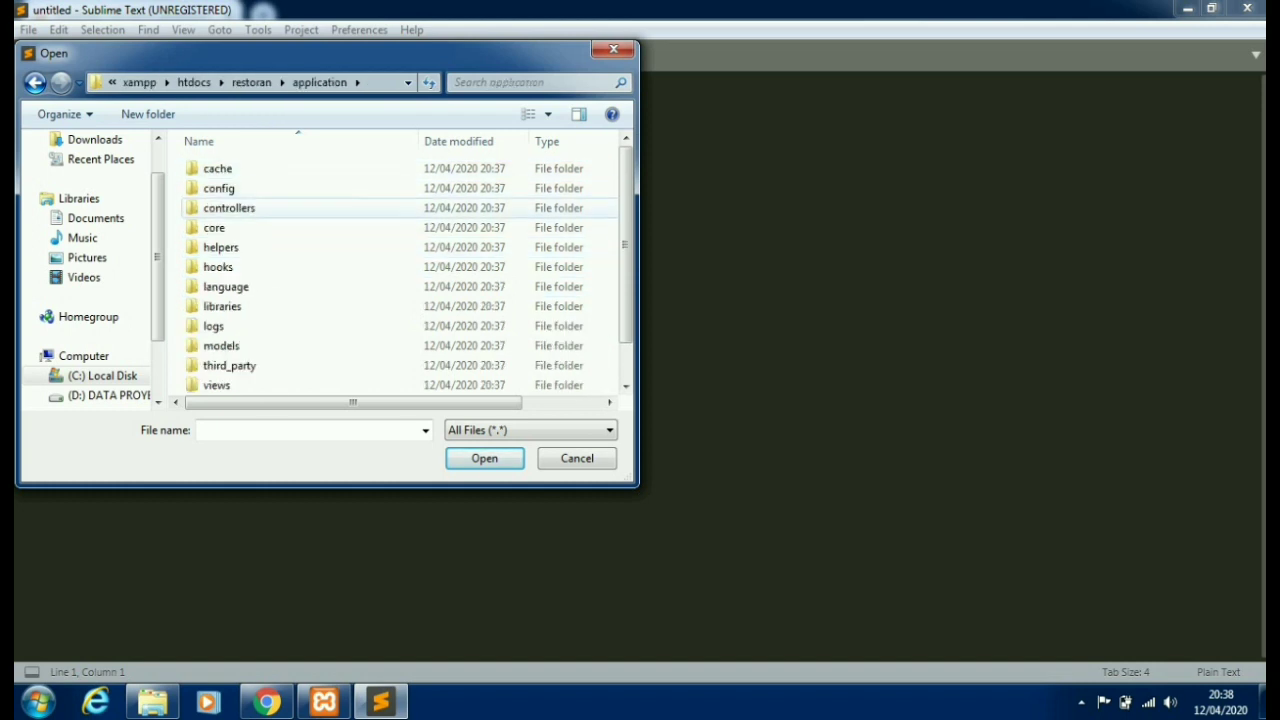
double_click(218, 188)
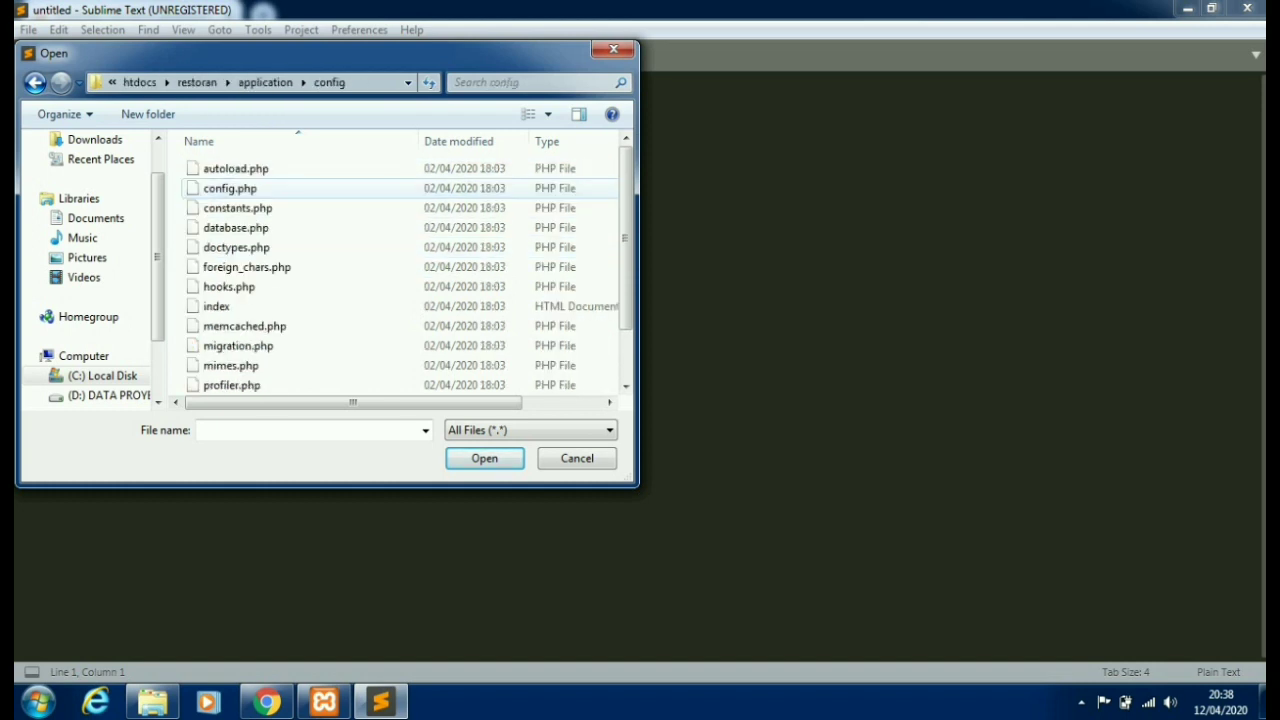
double_click(236, 227)
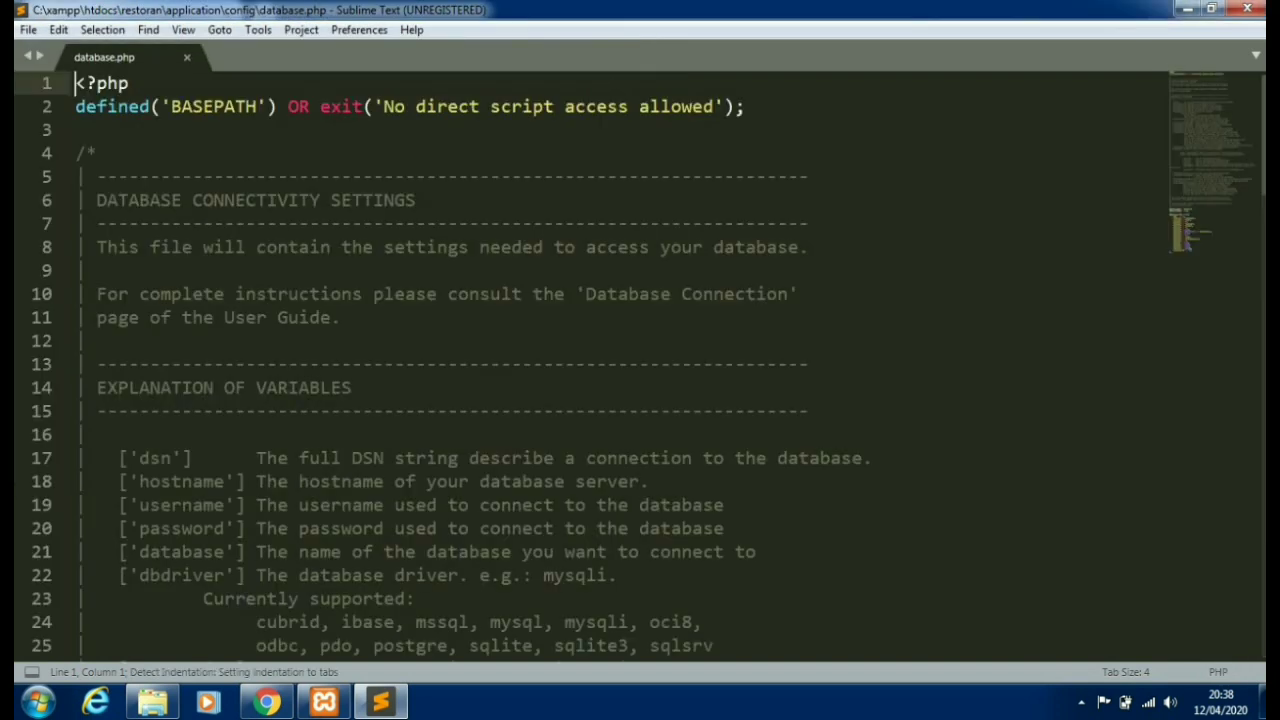
- Confirm line 81 sets 'database' => 'restoran', then return to phpMyAdmin in Chrome
scroll(640, 360, down, 20)
drag(129, 294, 383, 294)
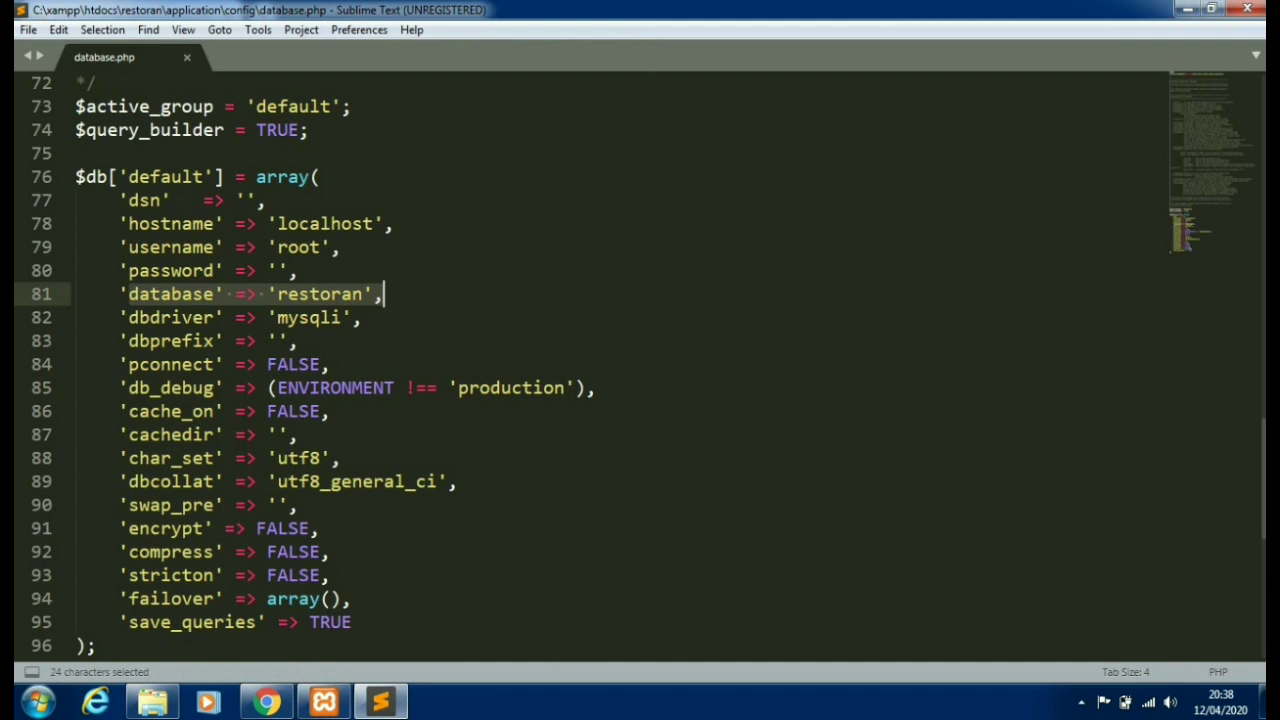
click(383, 294)
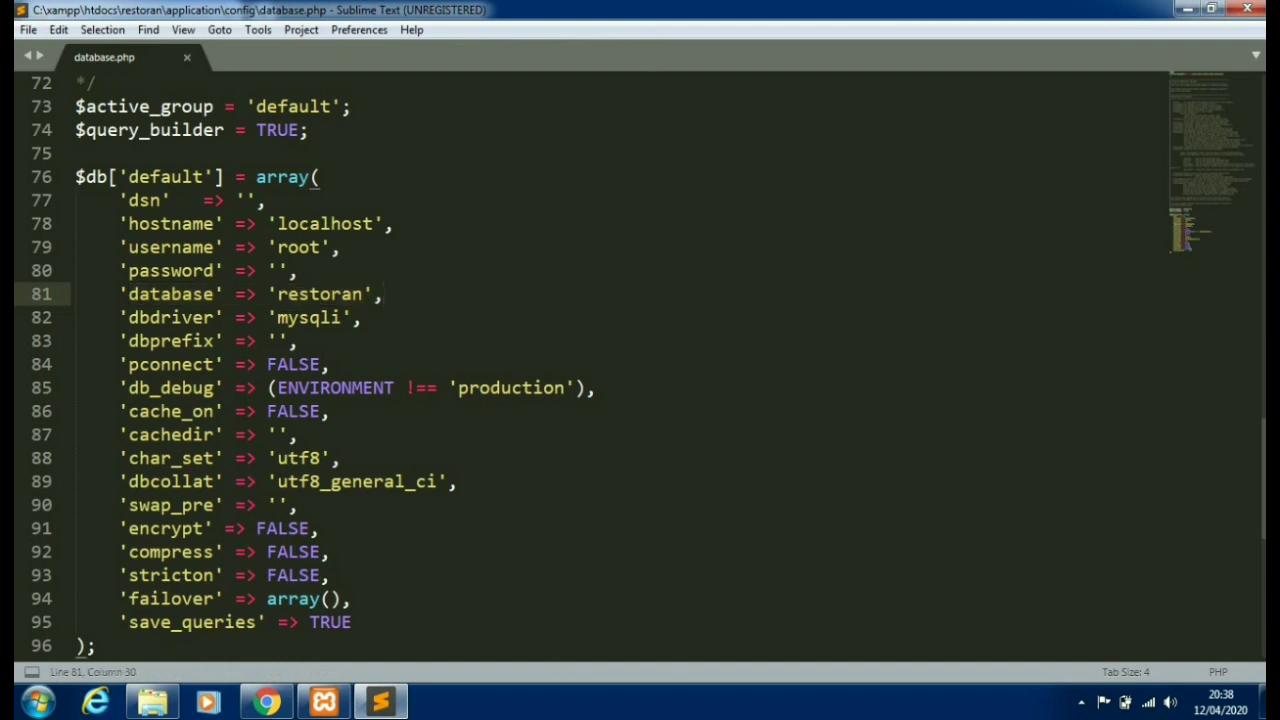
scroll(640, 368, up, 1)
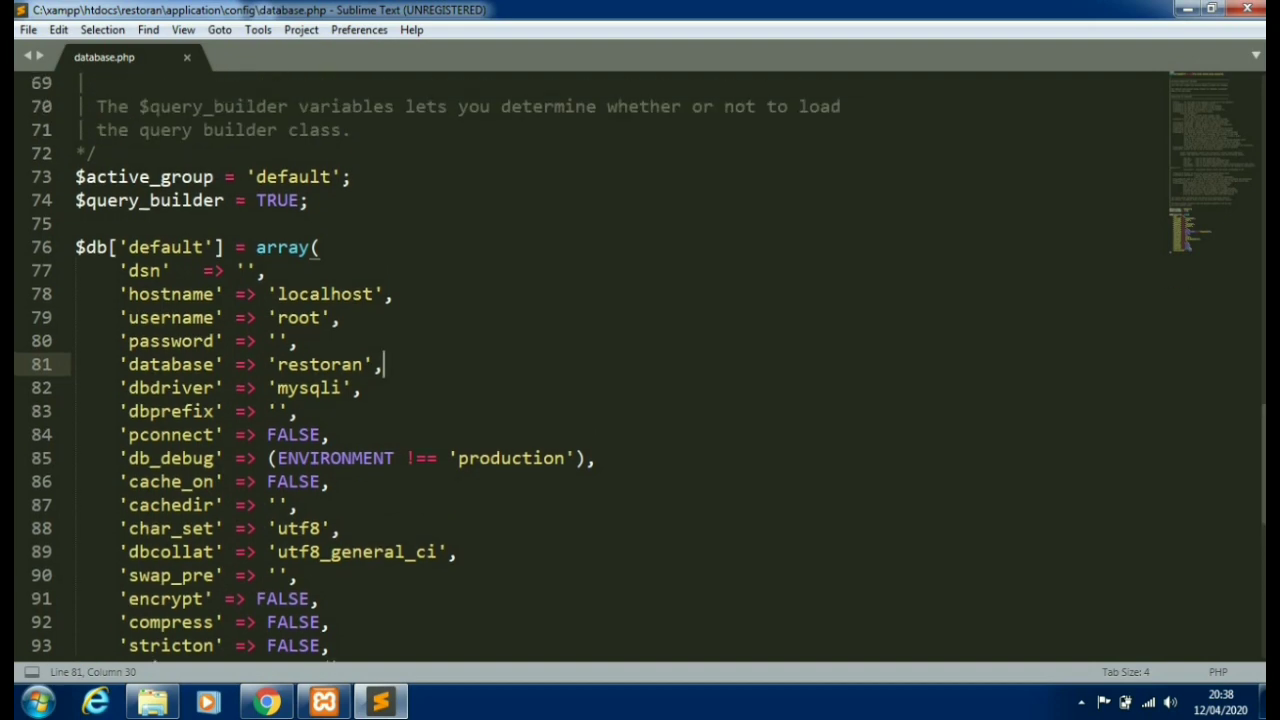
scroll(640, 360, down, 5)
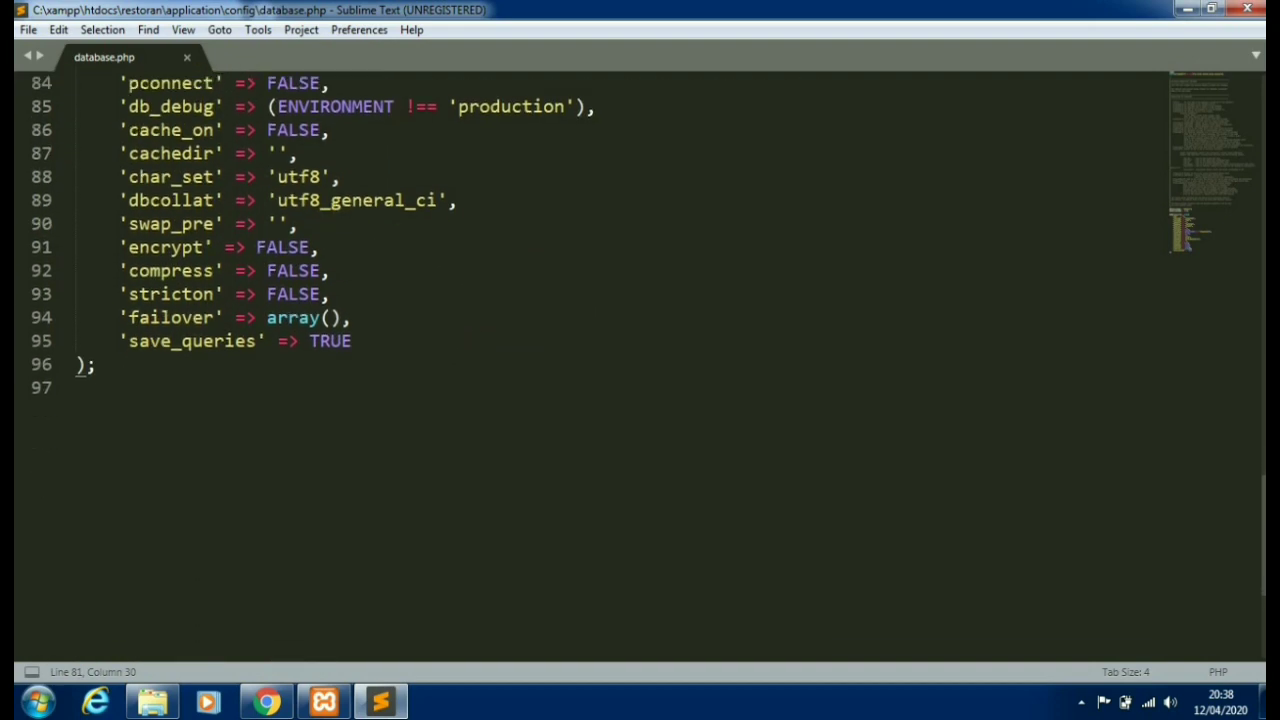
click(266, 702)
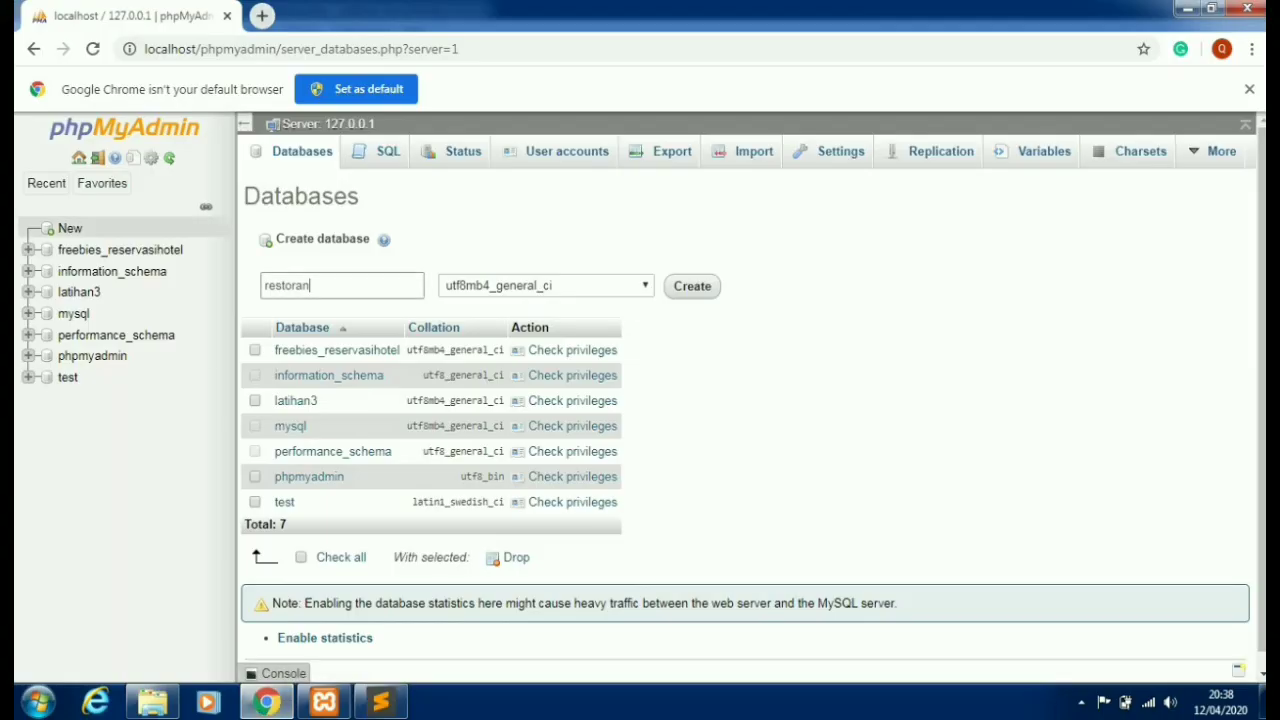
- Create the restoran database and select htdocs\restoran\database\restoran.sql as its import file
key(Return)
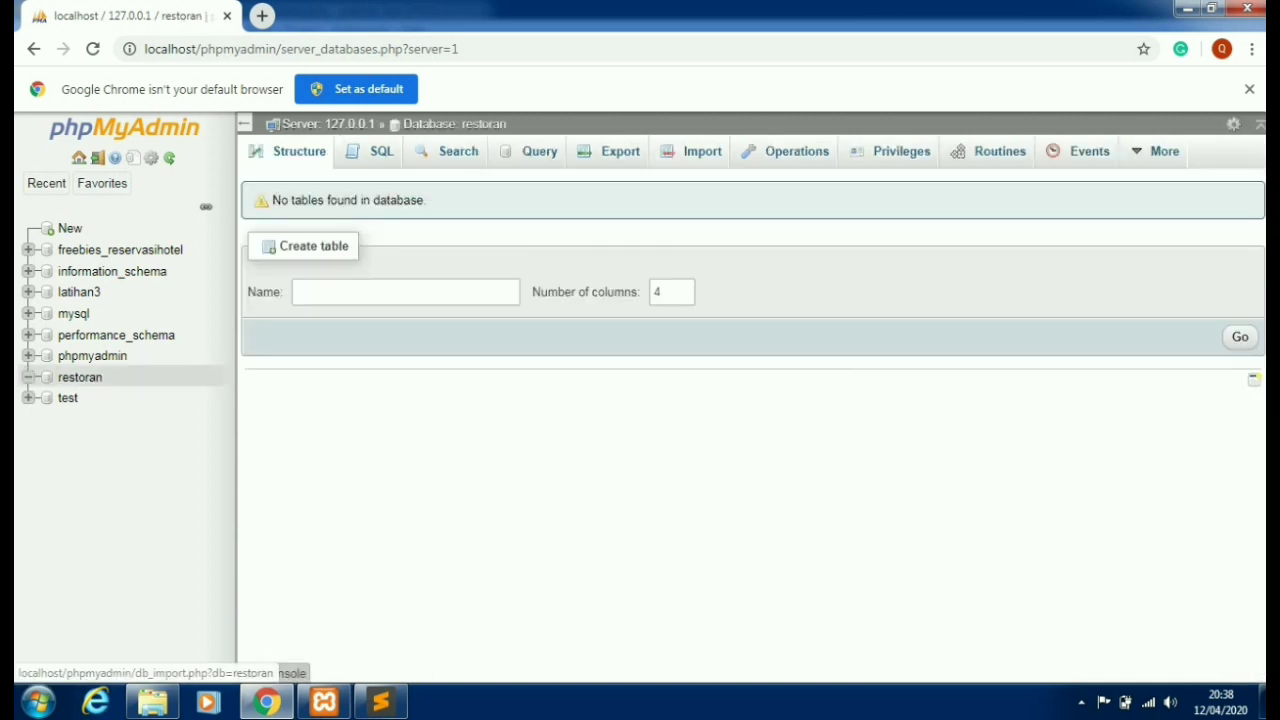
click(693, 151)
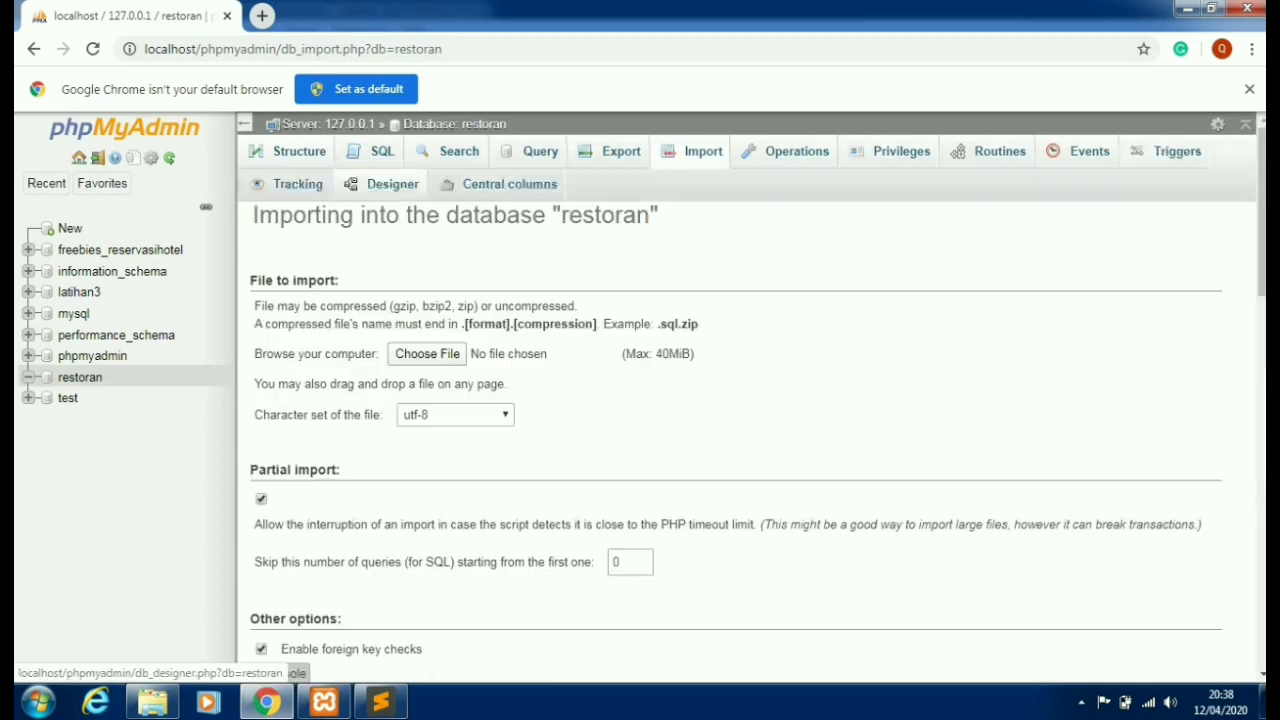
click(427, 353)
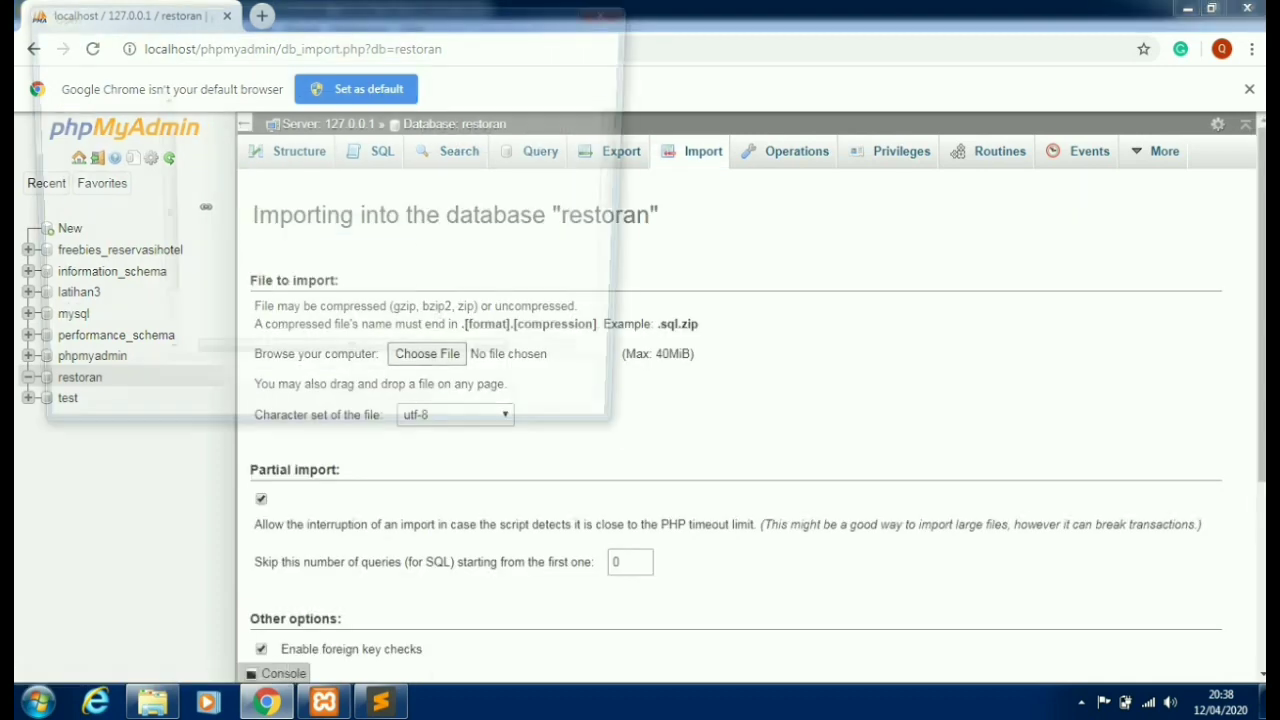
click(102, 336)
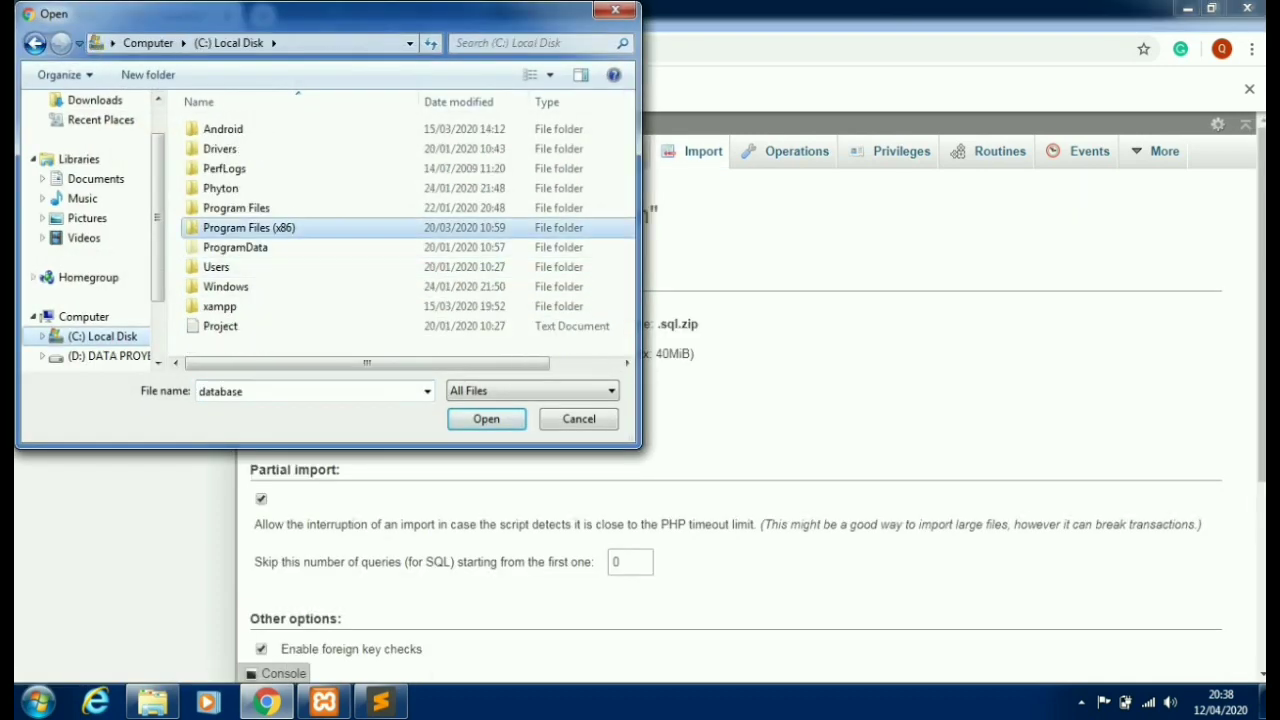
double_click(220, 306)
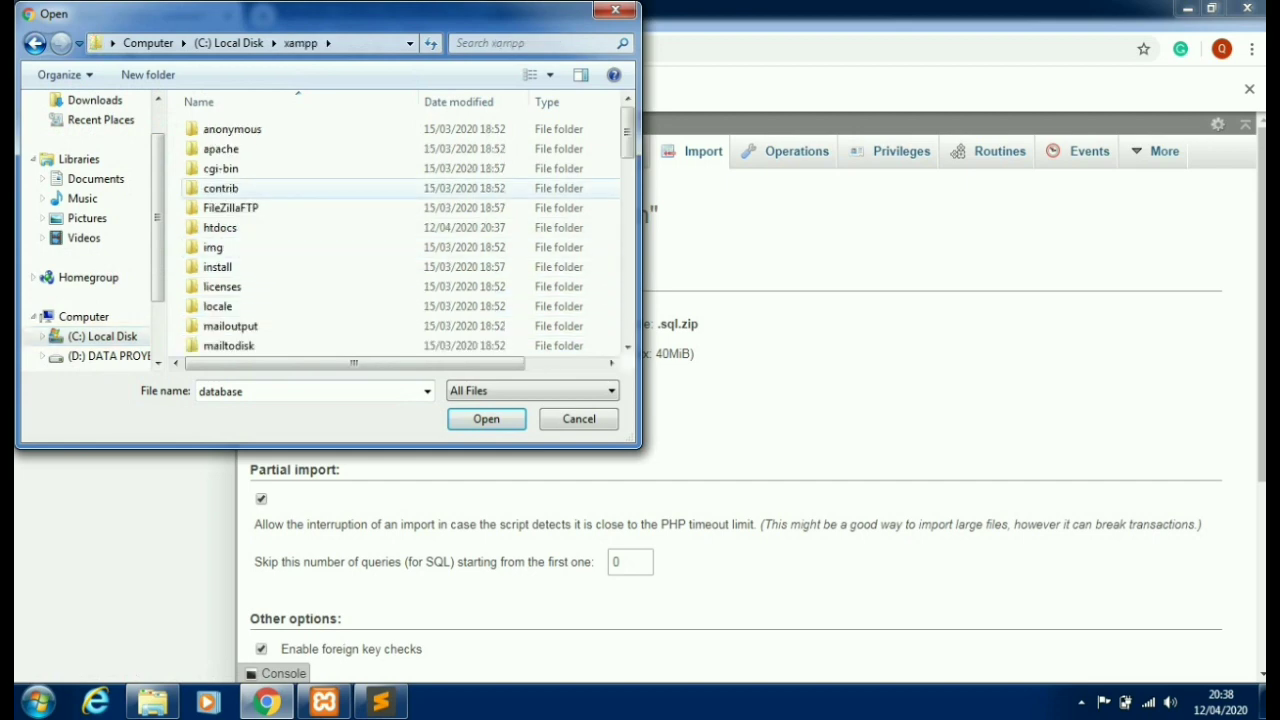
double_click(220, 227)
double_click(220, 207)
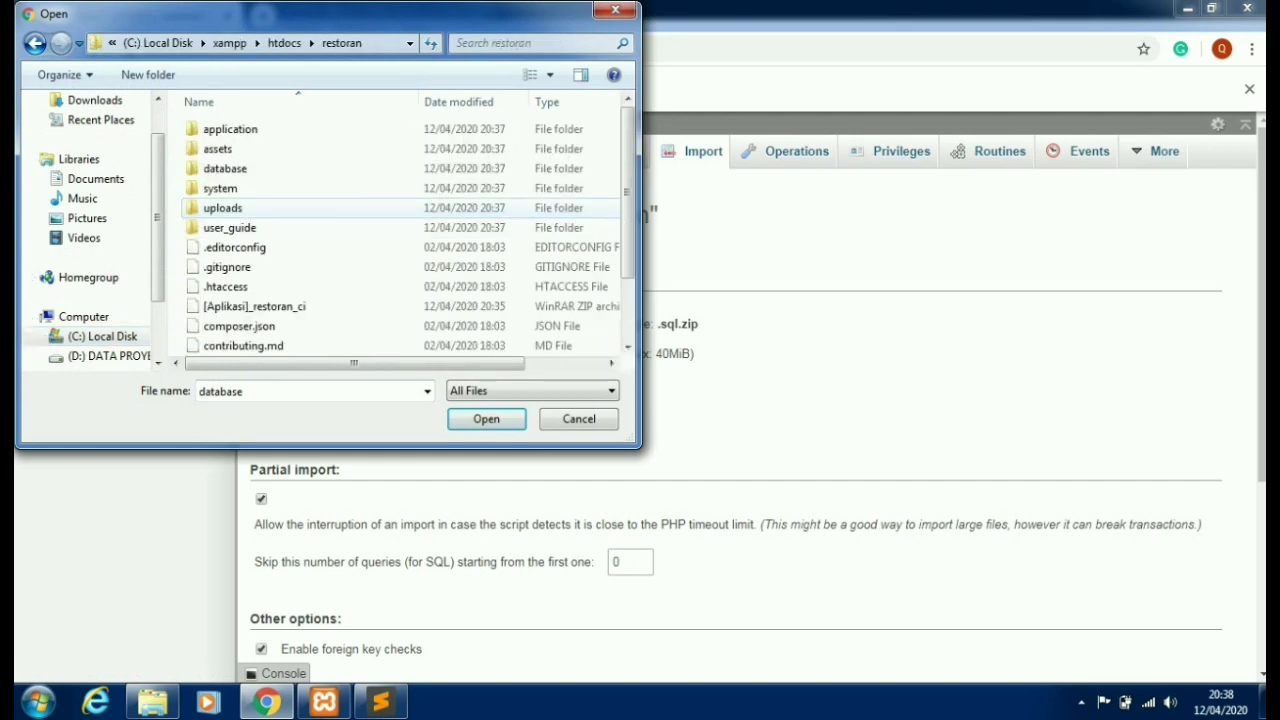
scroll(300, 247, down, 2)
scroll(300, 247, up, 2)
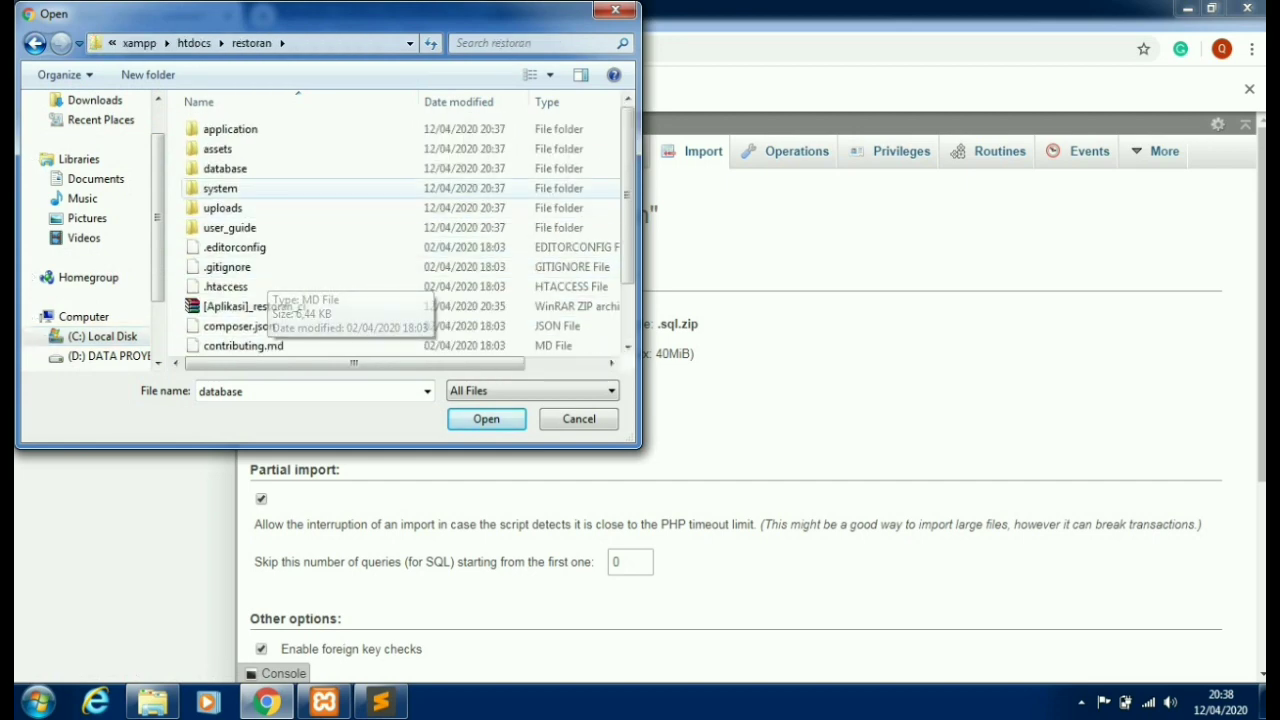
double_click(225, 168)
double_click(225, 148)
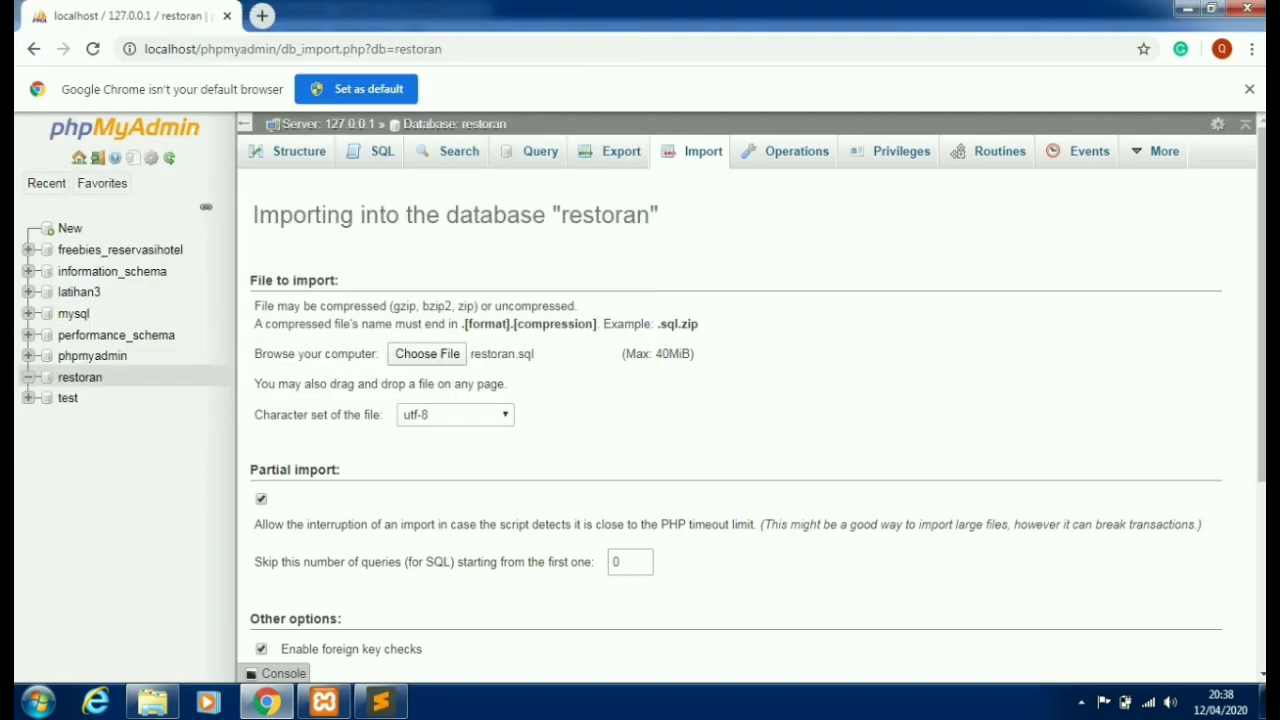
- Run the restoran.sql import into the restoran database
scroll(730, 400, down, 3)
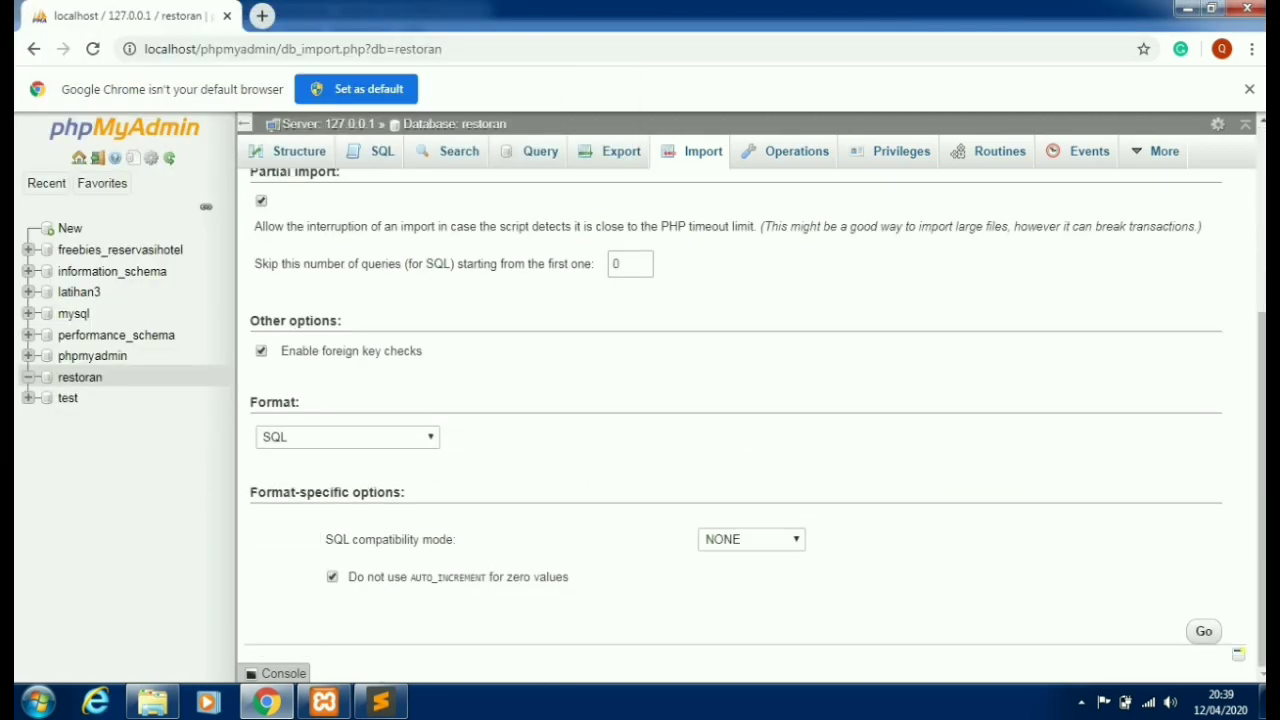
click(1204, 631)
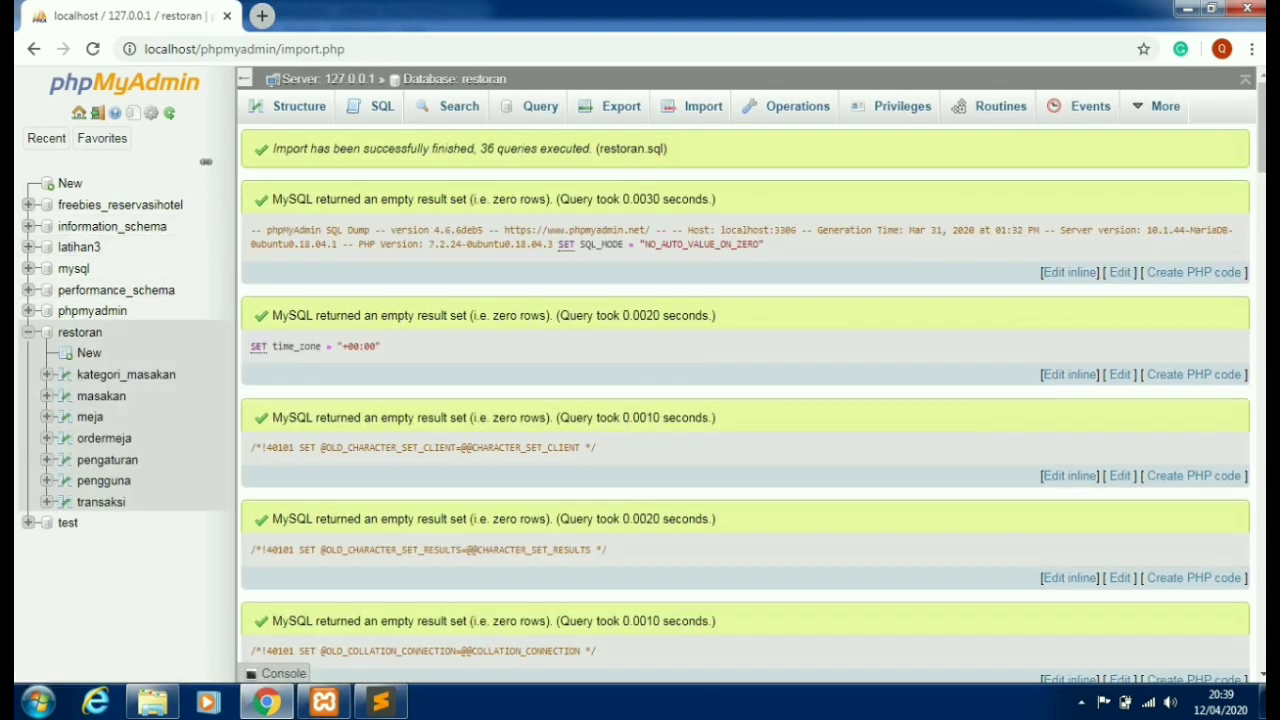
click(261, 15)
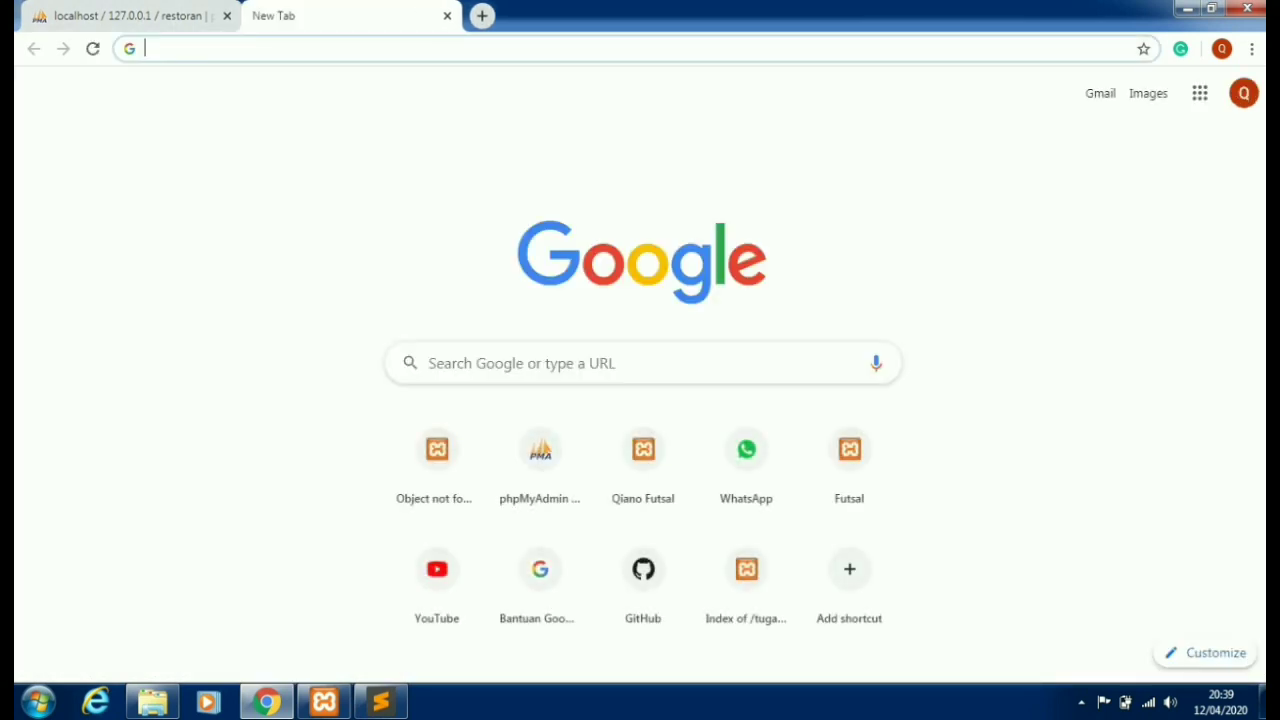
- Copy the restoran folder name from htdocs in Explorer, ready to paste into Chrome's address bar
click(152, 702)
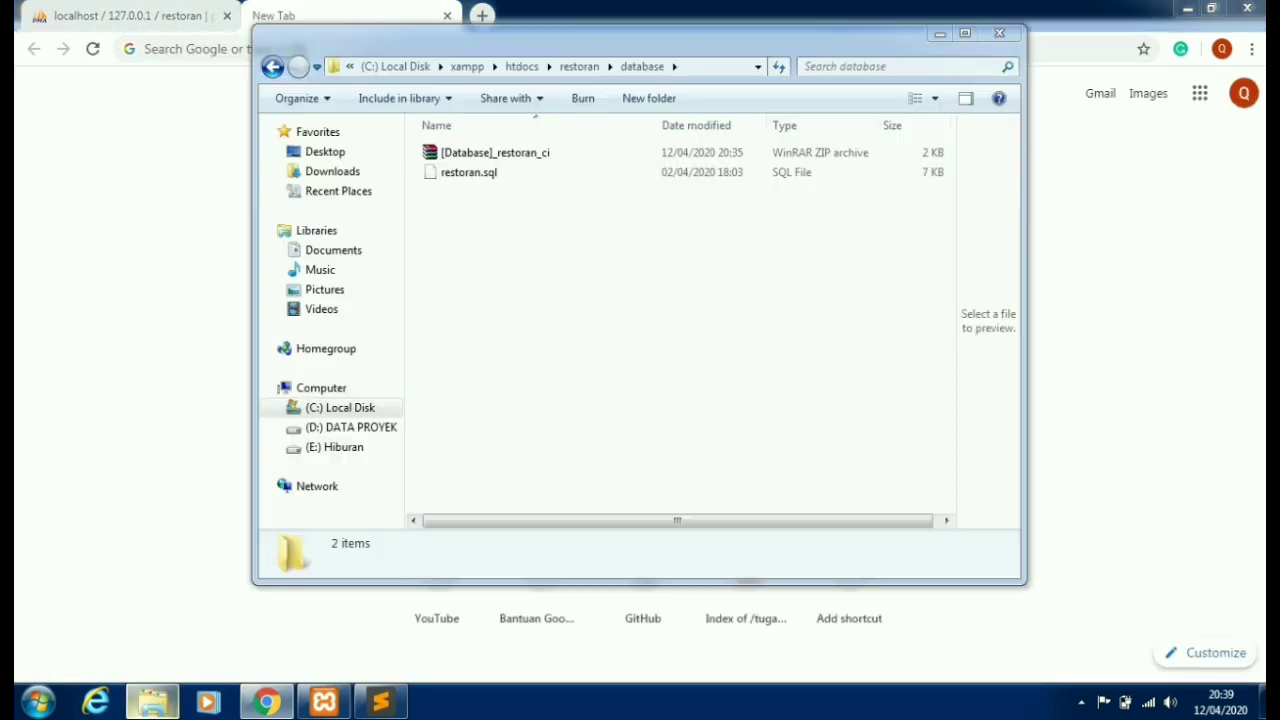
click(272, 66)
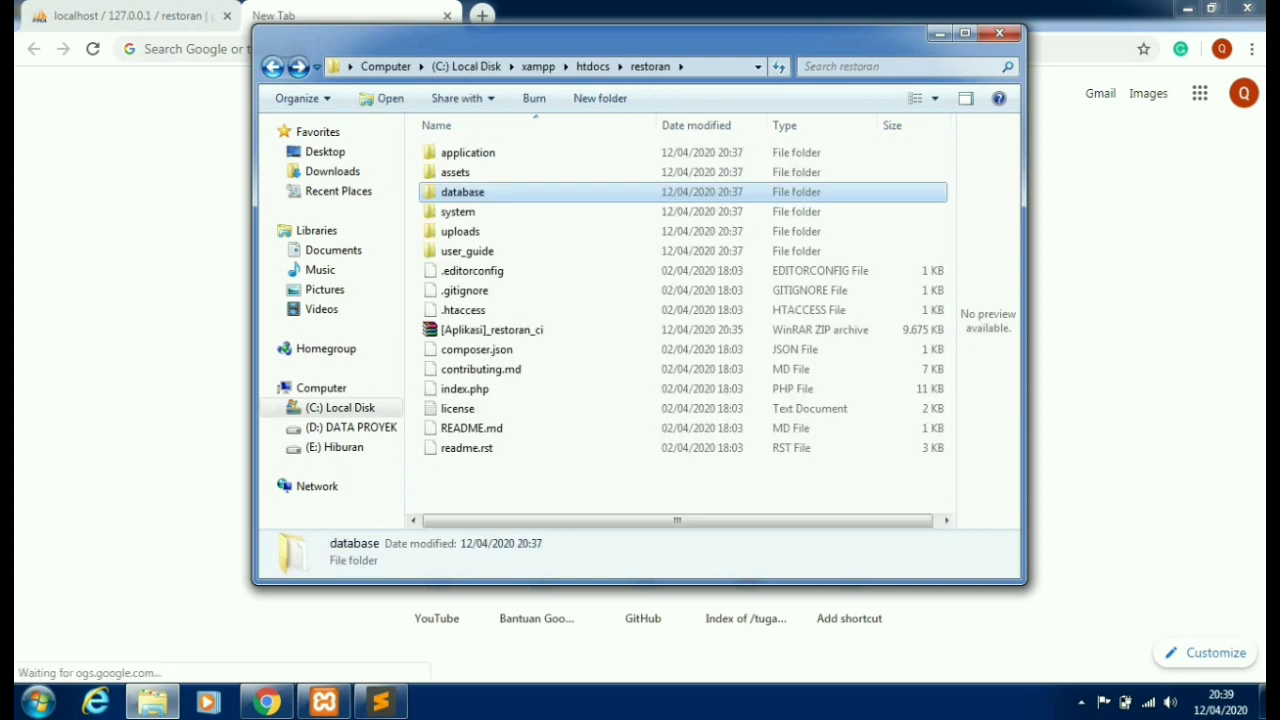
click(272, 66)
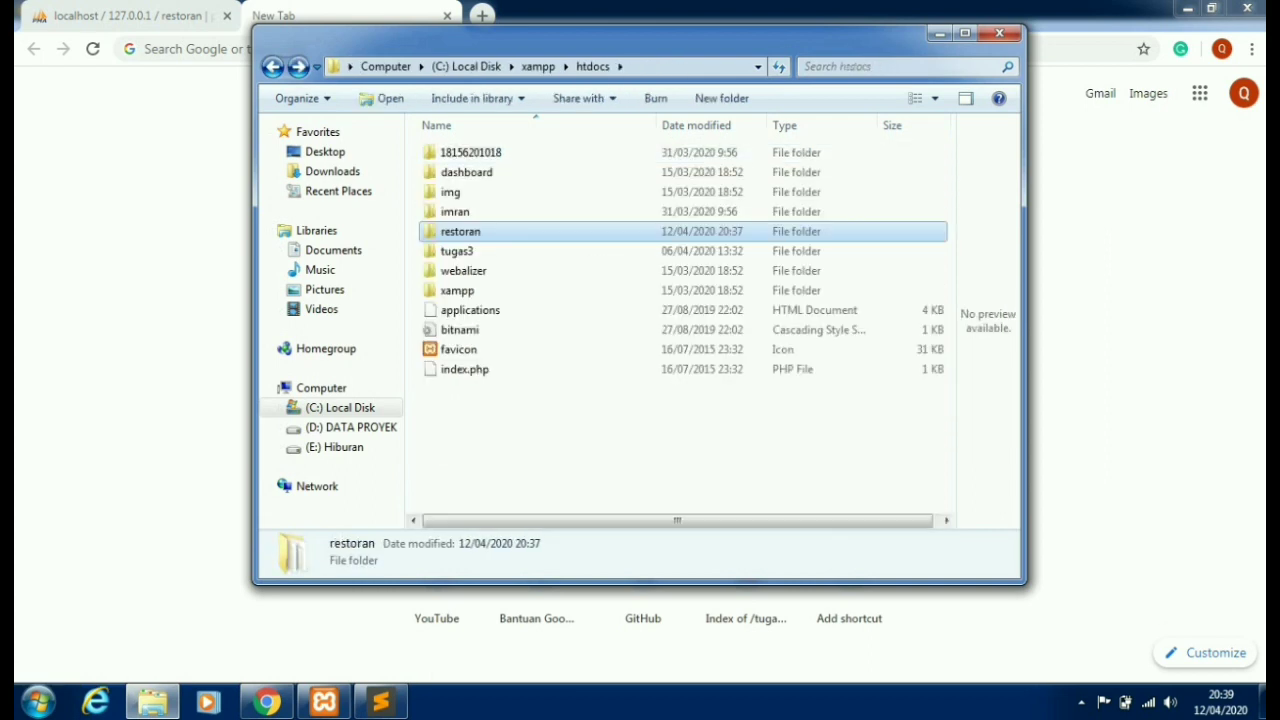
key(F2)
right_click(462, 236)
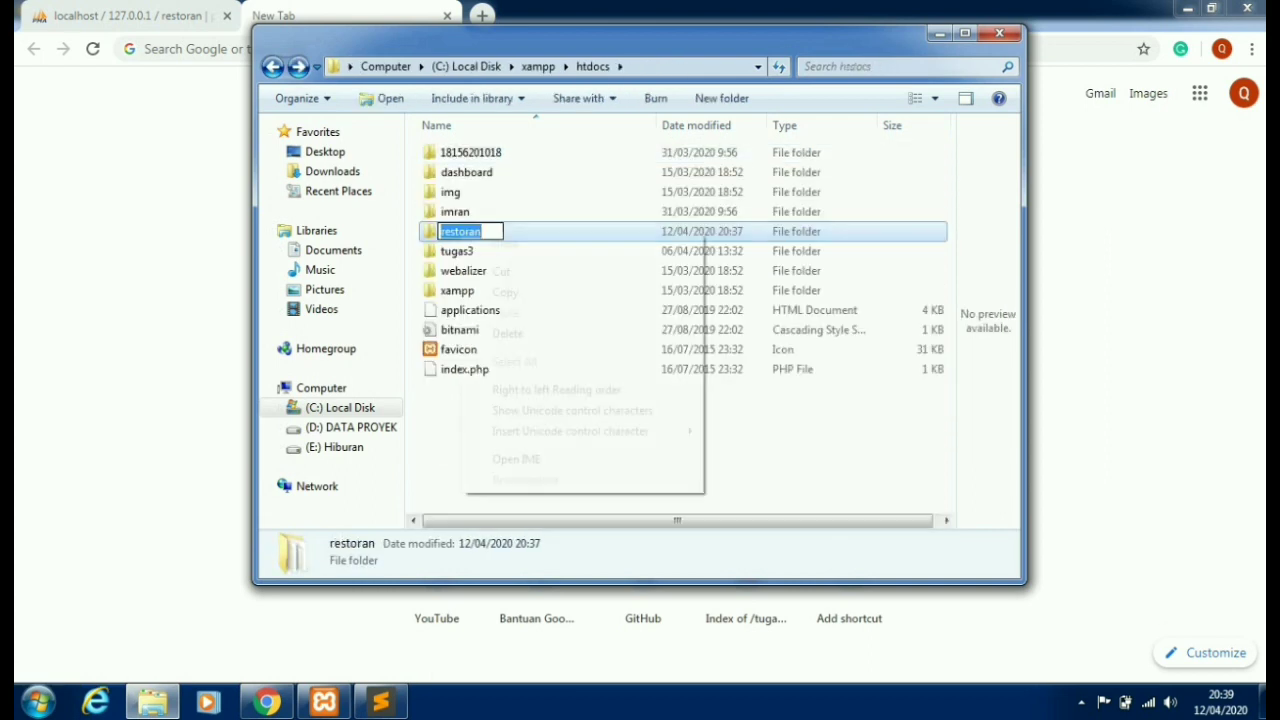
click(500, 290)
key(alt+Tab)
click(145, 48)
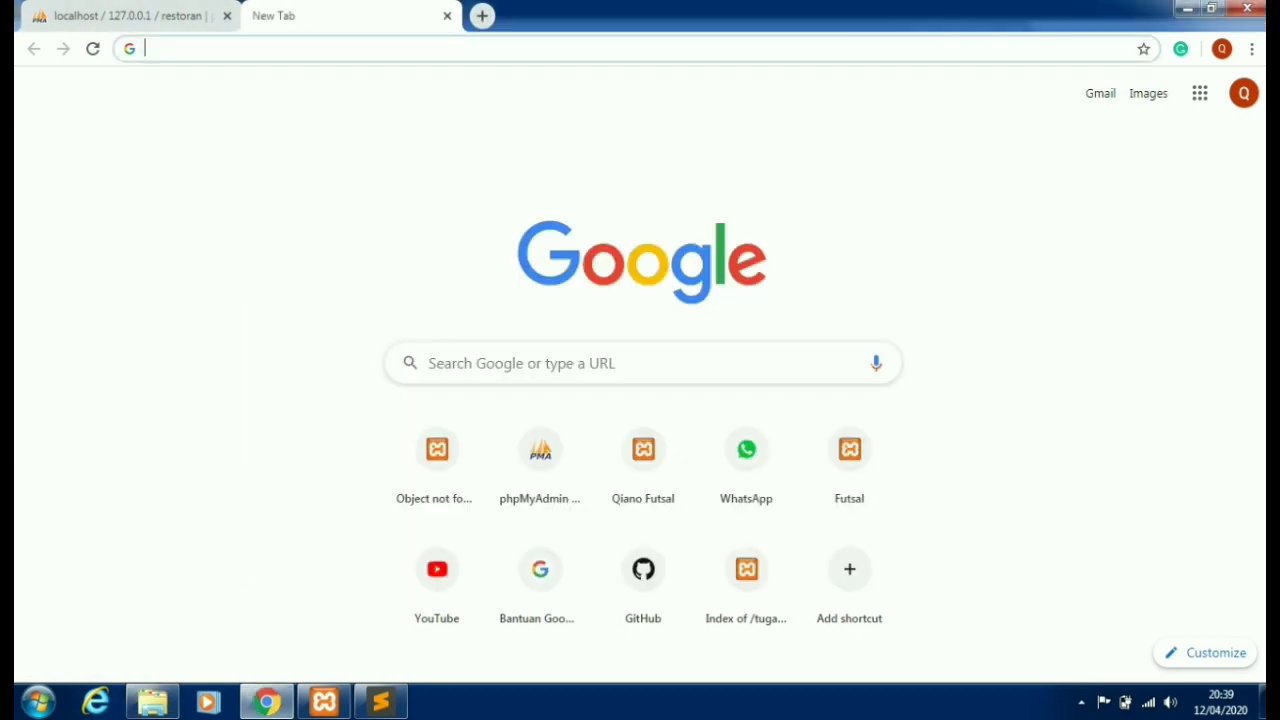
- Load localhost/restoran/ in the new tab to show the Restoran Login Form
text(local)
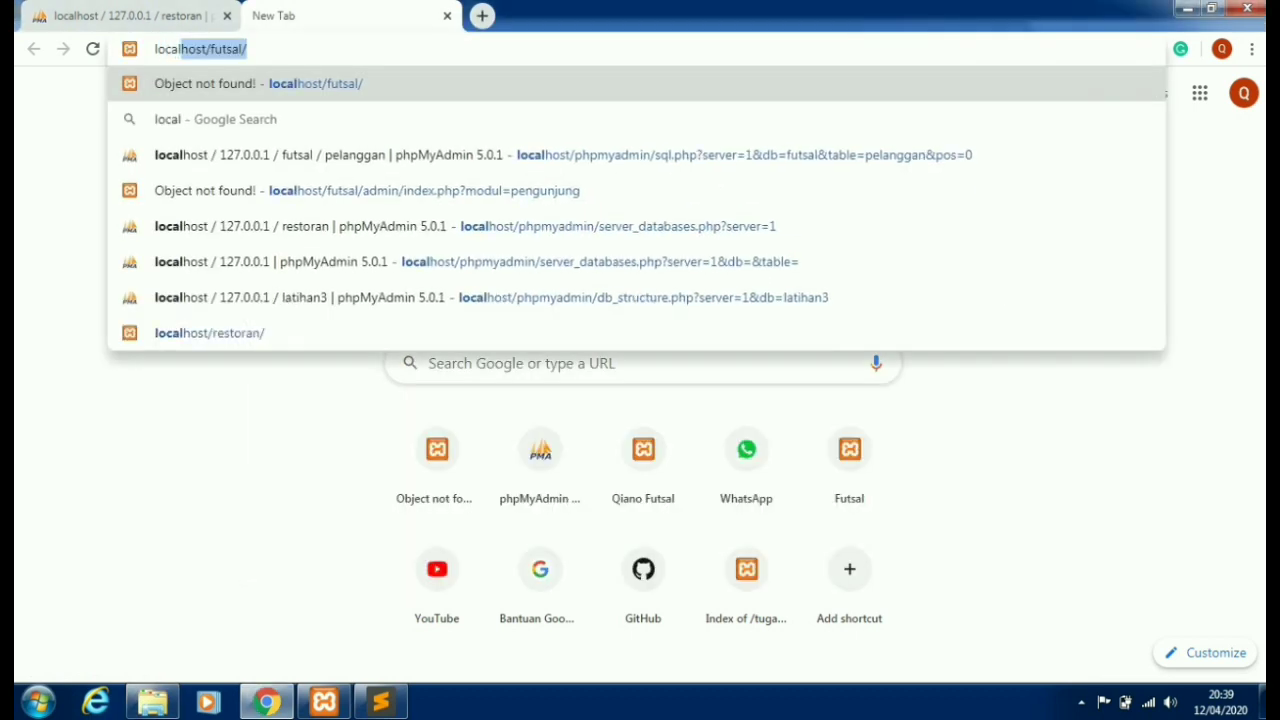
text(host/)
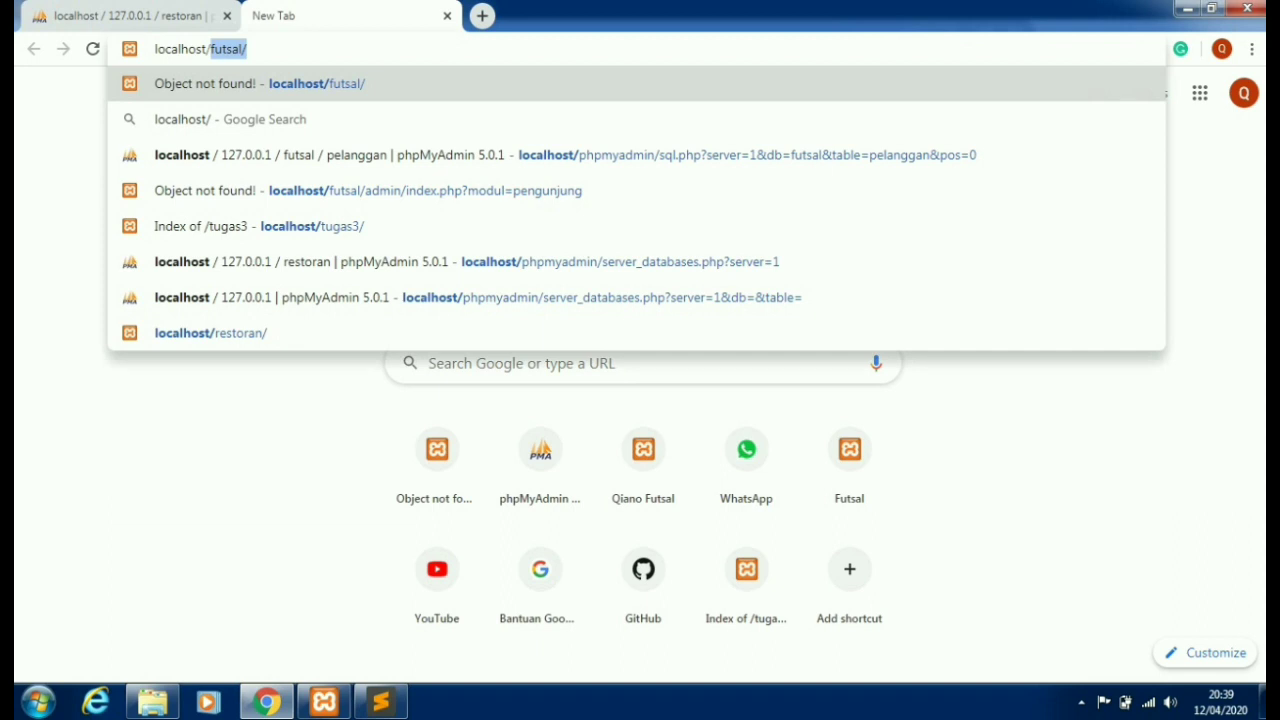
right_click(250, 50)
click(290, 140)
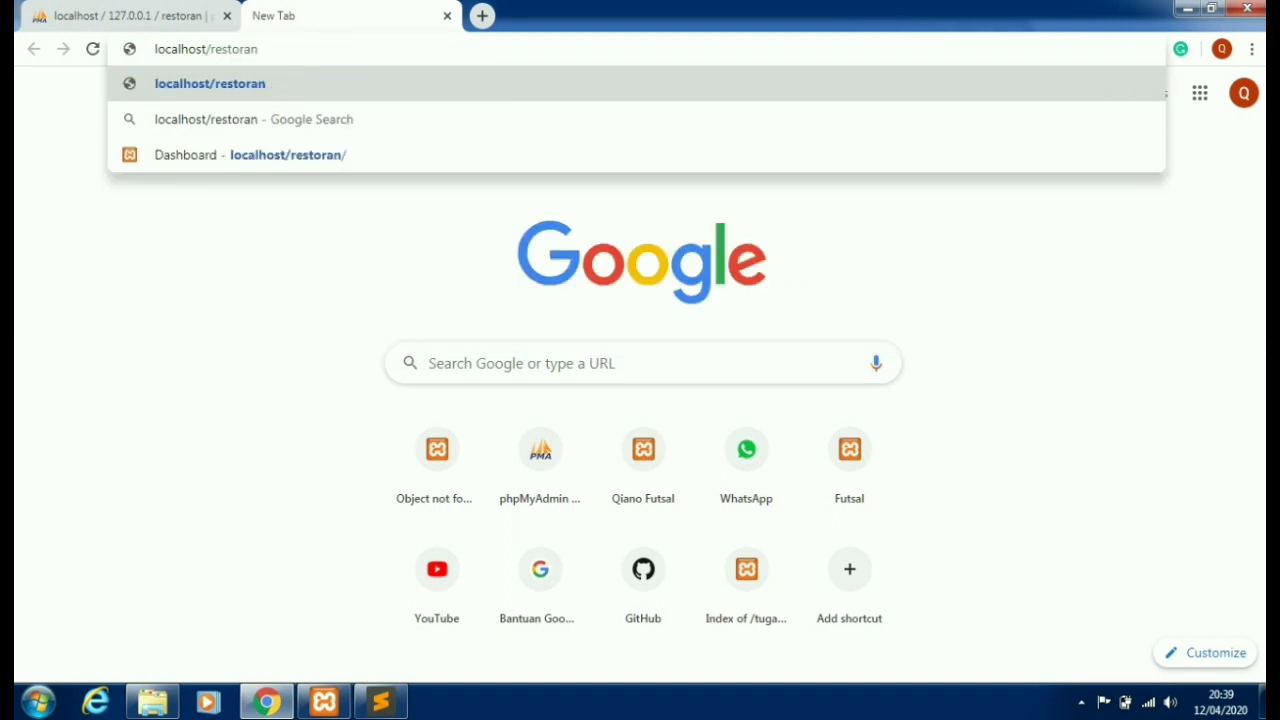
text(/)
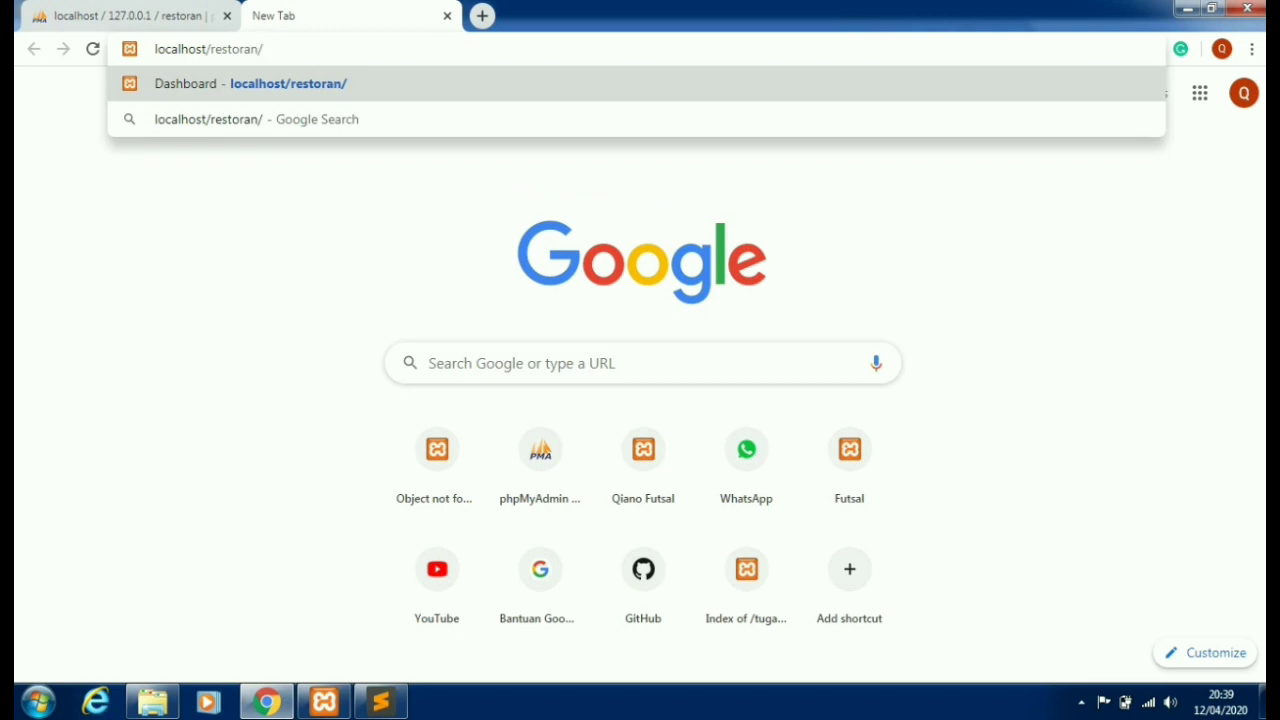
key(Return)
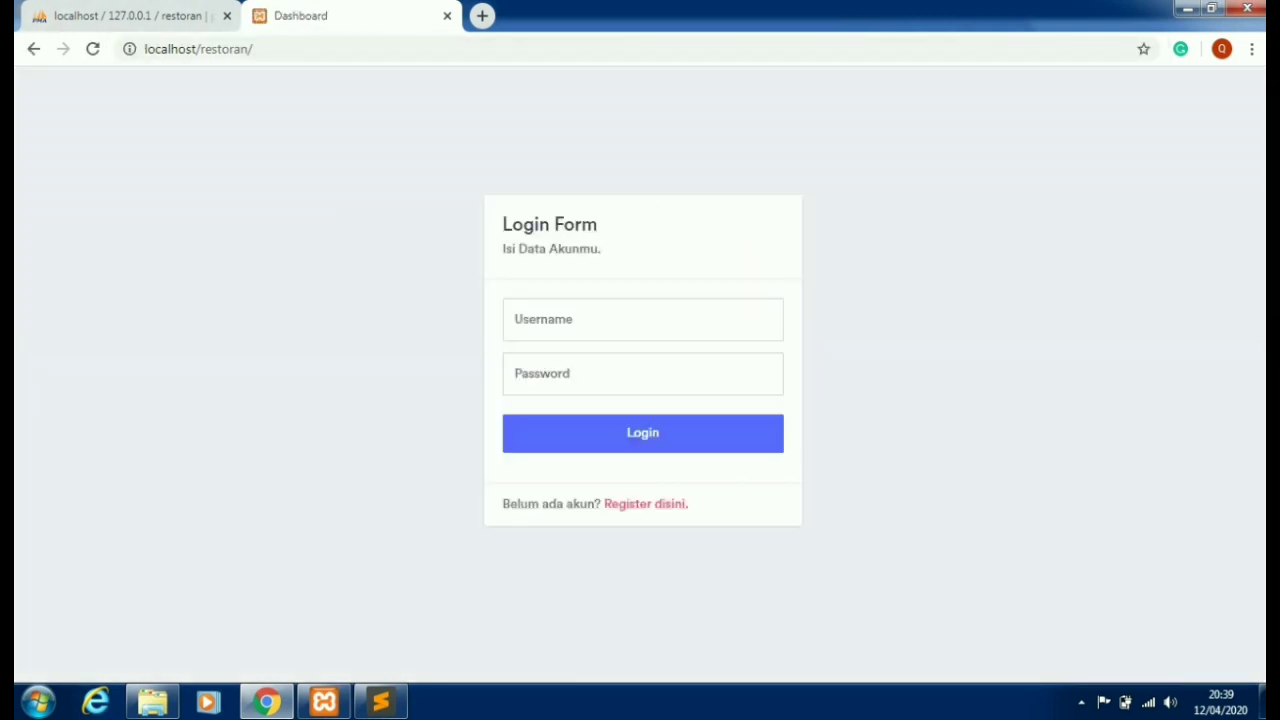
click(642, 319)
click(642, 373)
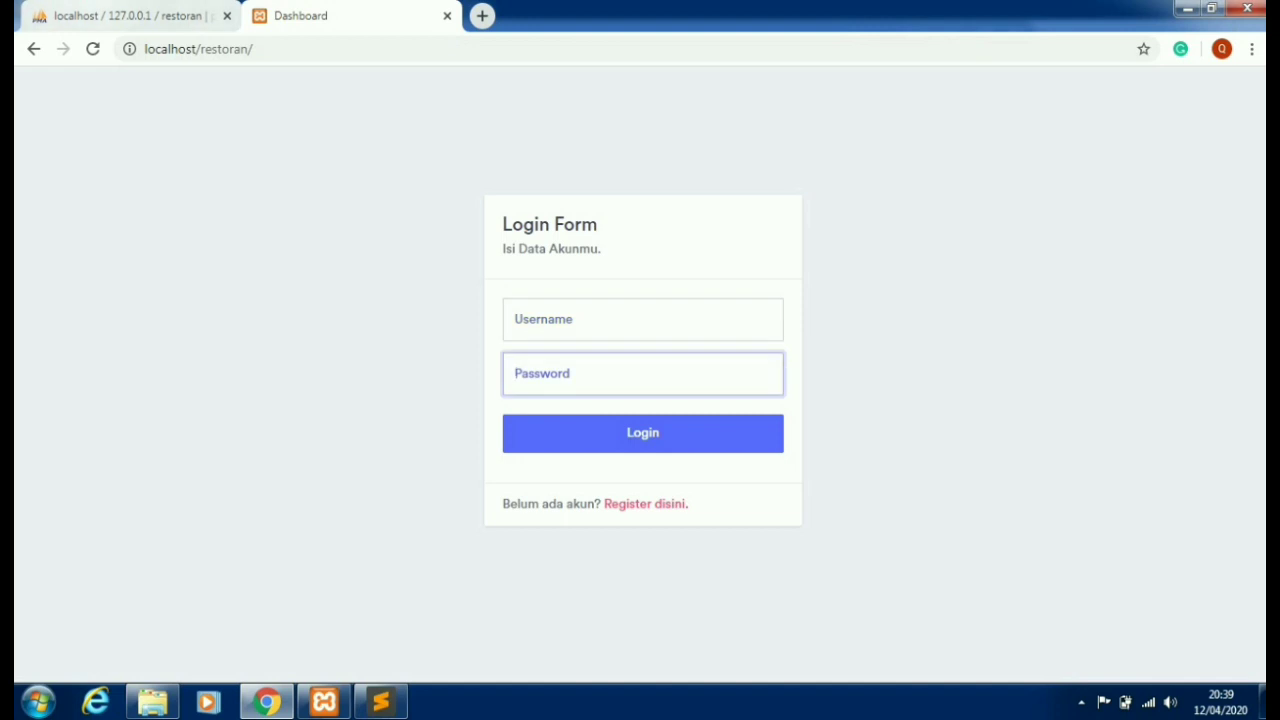
key(ctrl+shift+Tab)
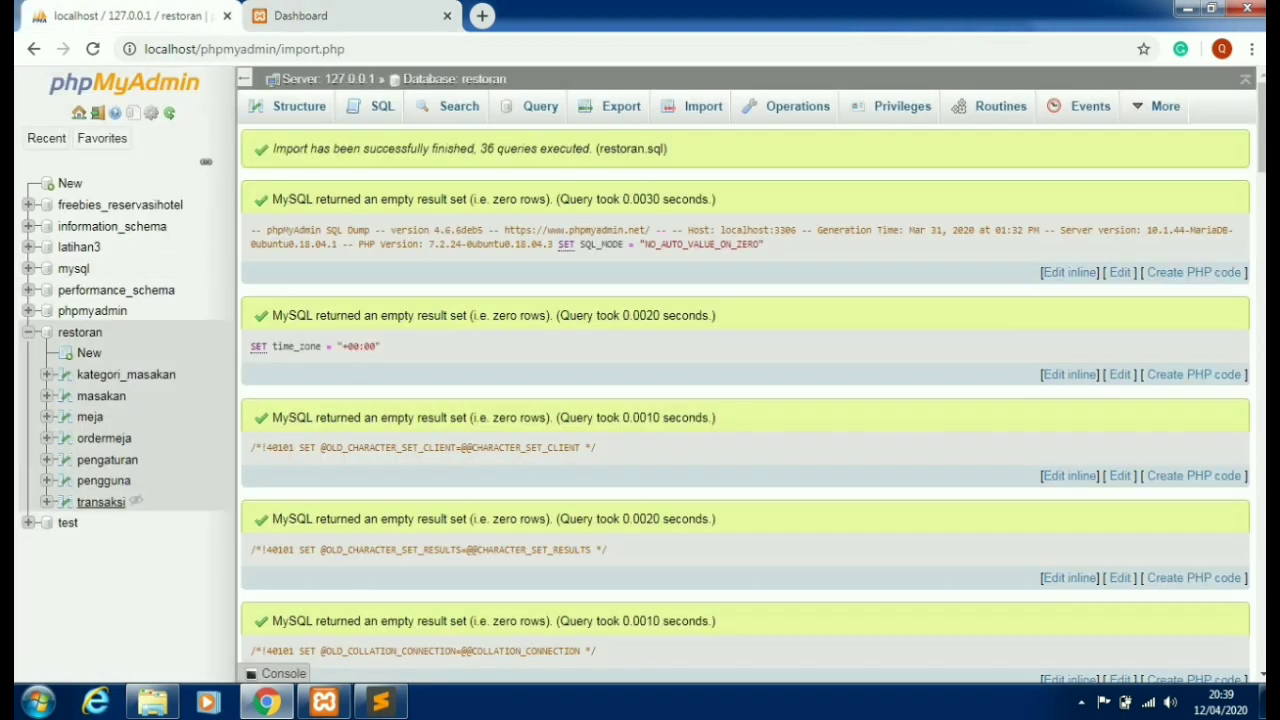
- Look up the admin user in the pengguna table, then begin typing the username on the login form
click(135, 478)
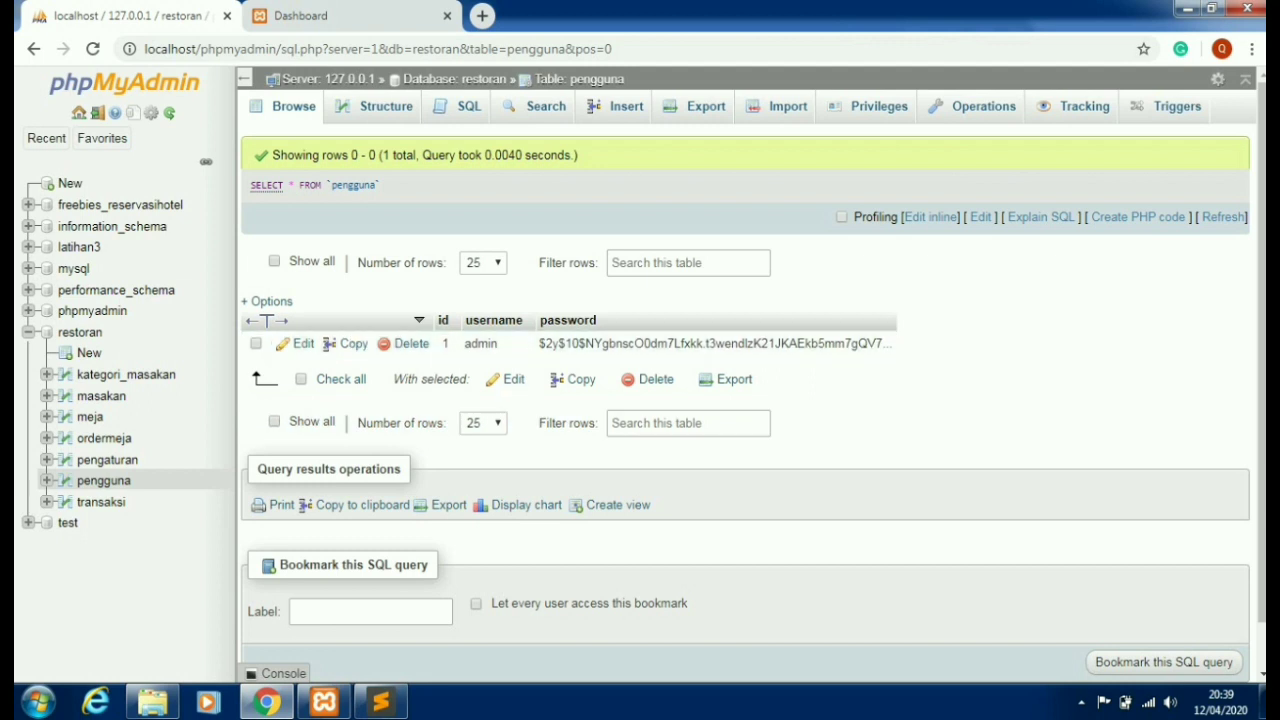
click(400, 15)
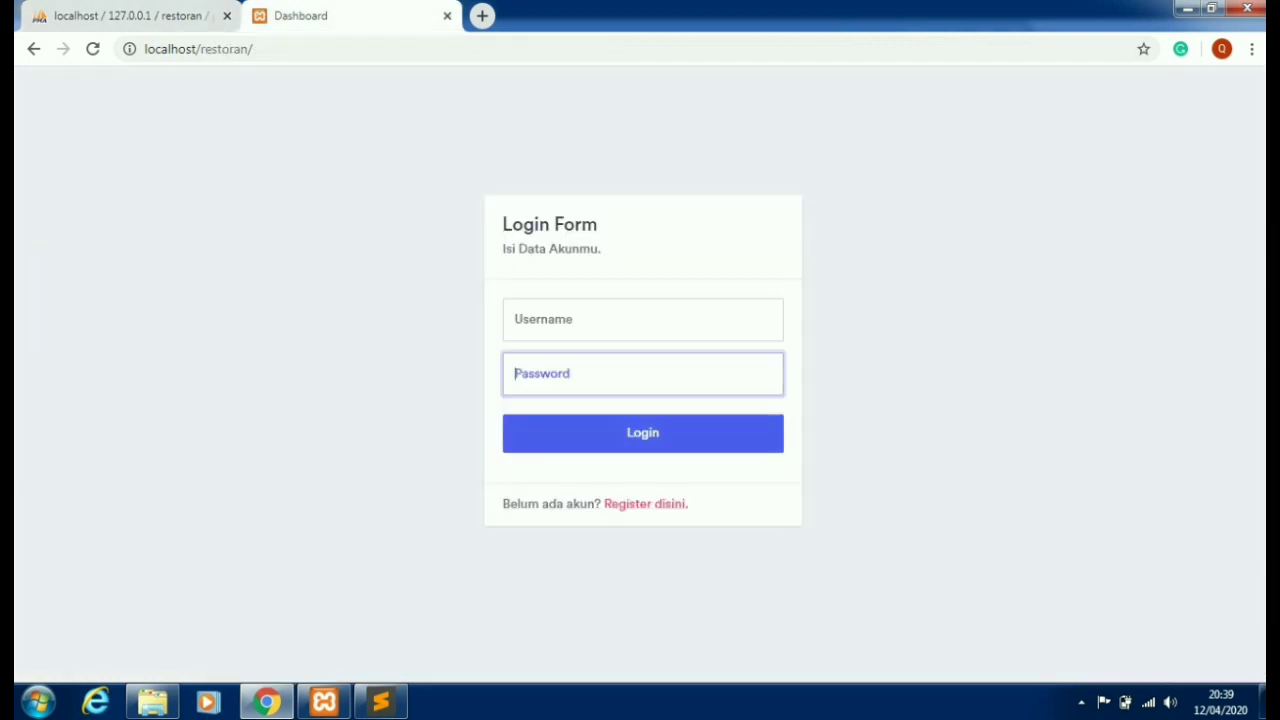
click(642, 319)
text(admin)
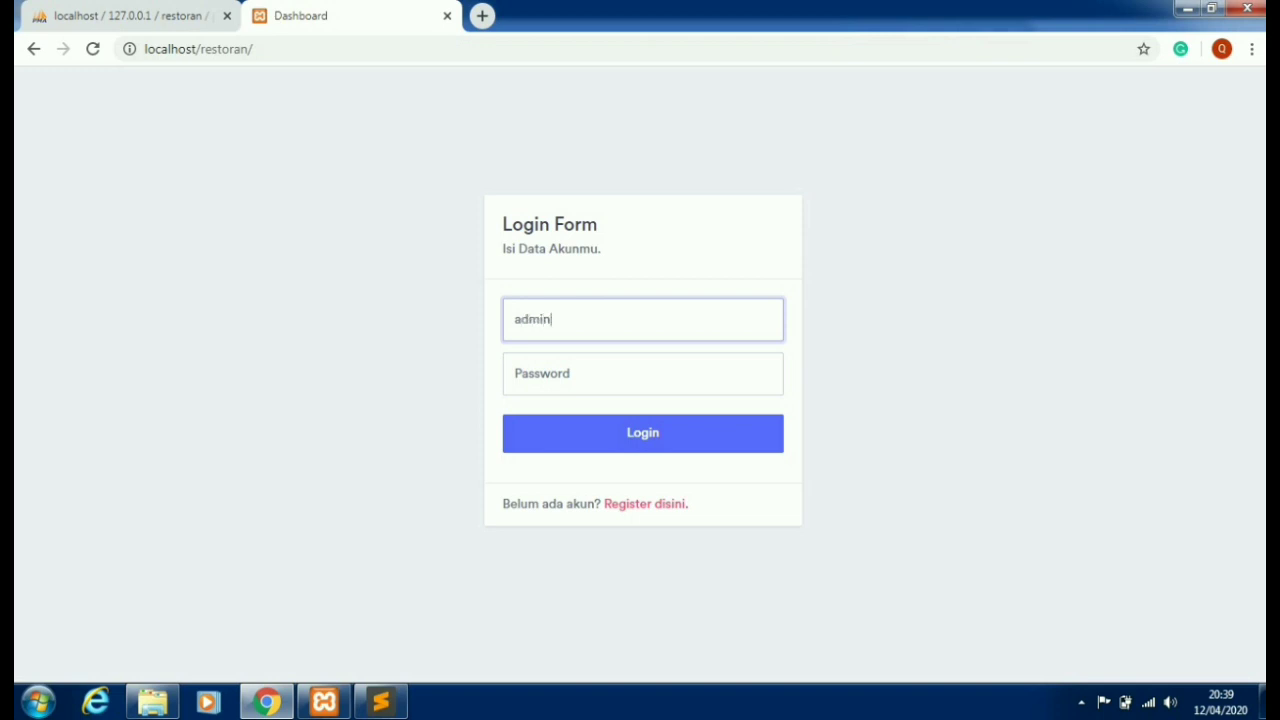
- Enter the admin password and log in to the Restoran app
key(Tab)
text(a)
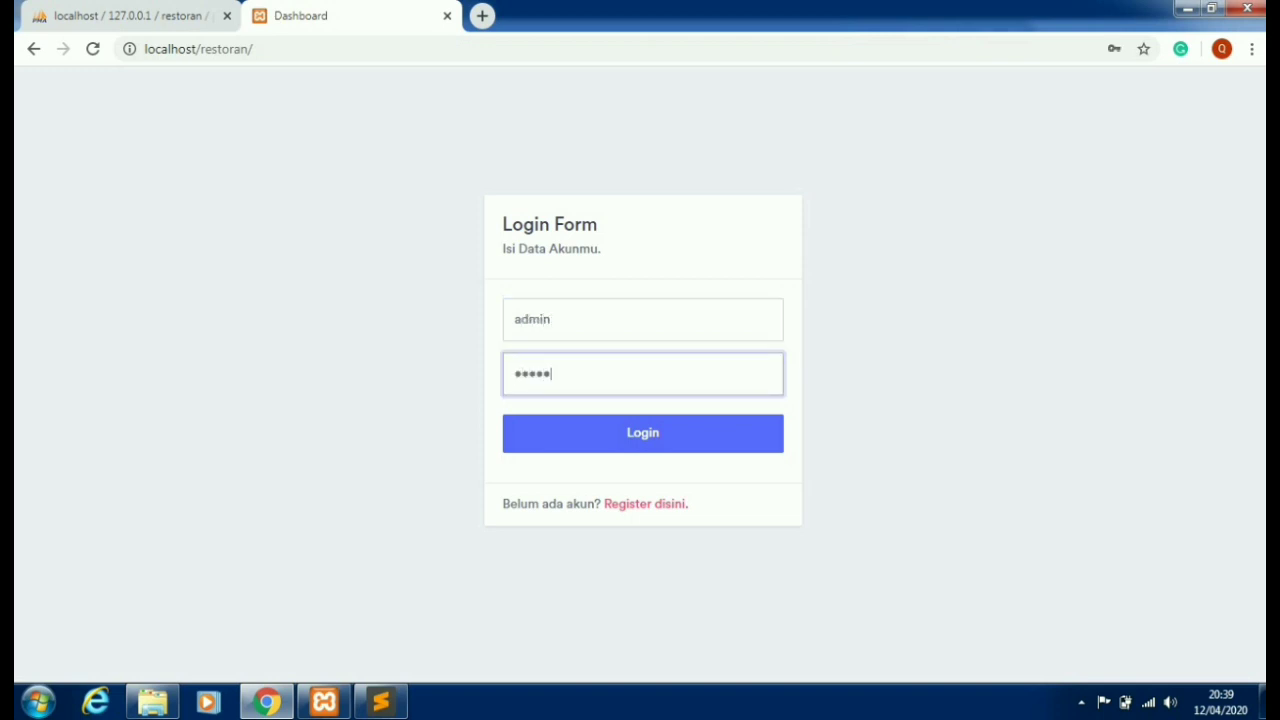
click(642, 432)
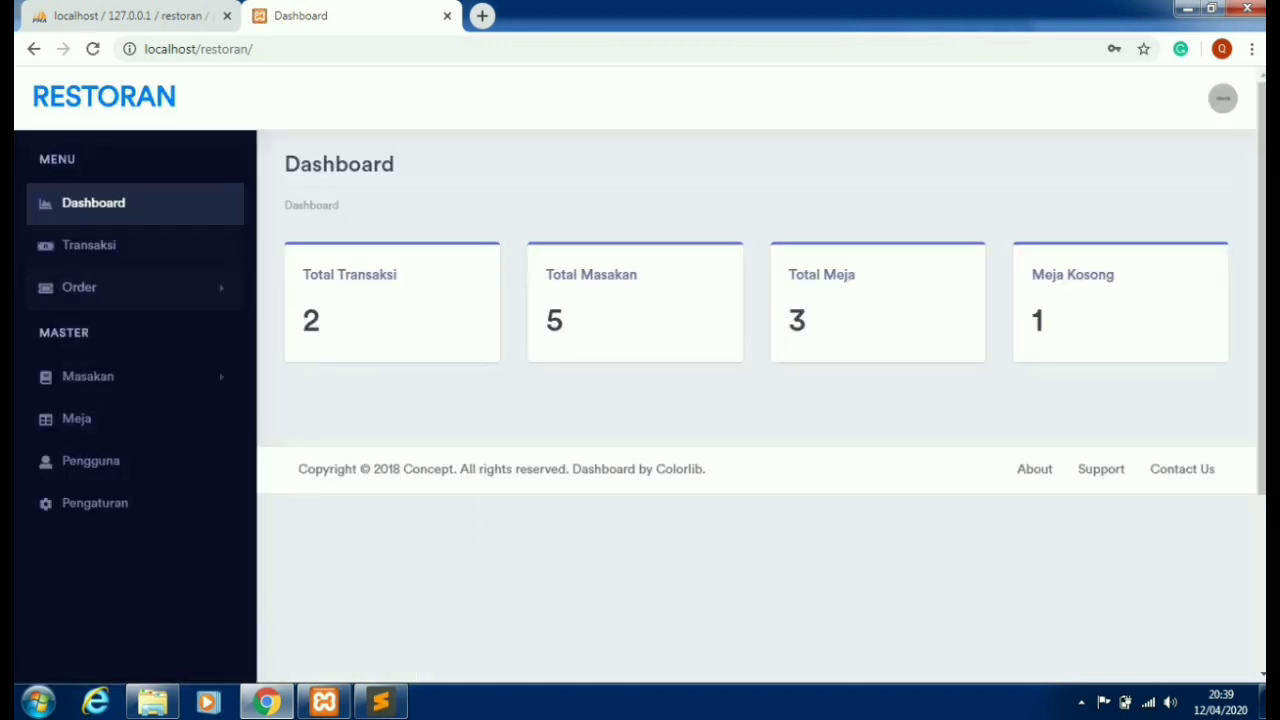
- Browse the Transaksi and Order Meja pages, then go back to the Dashboard
click(89, 245)
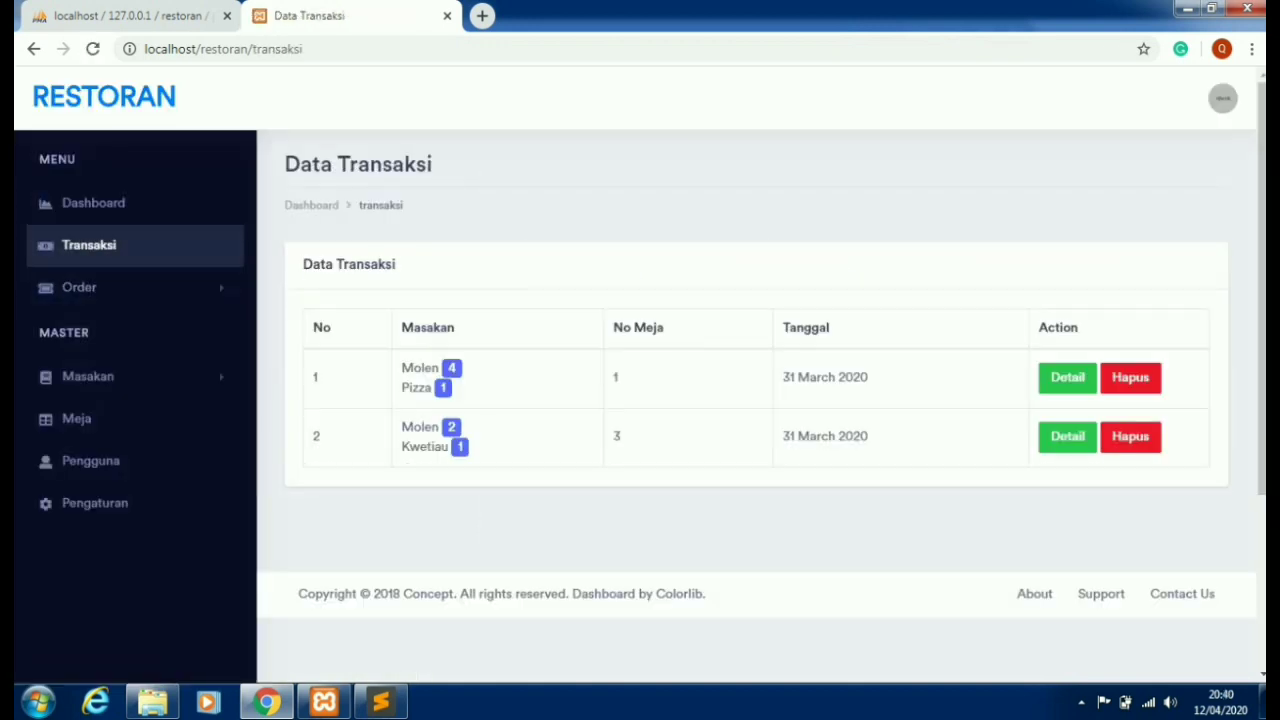
click(79, 287)
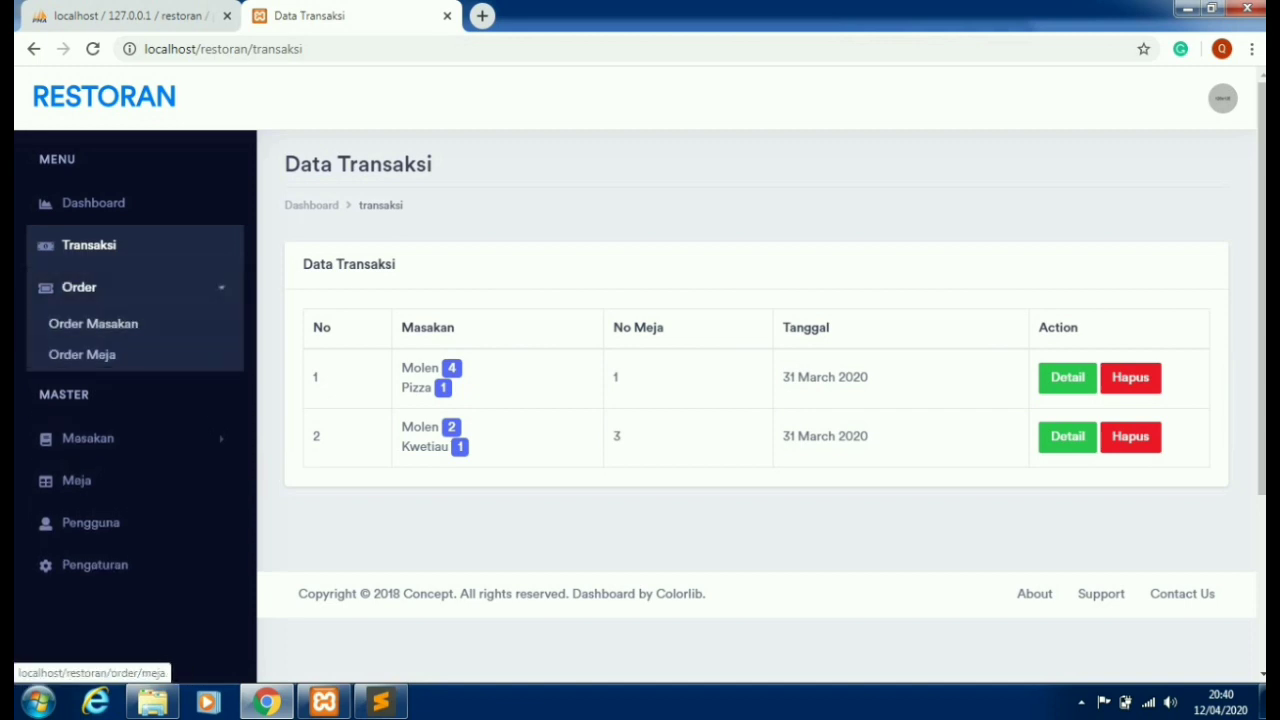
click(82, 354)
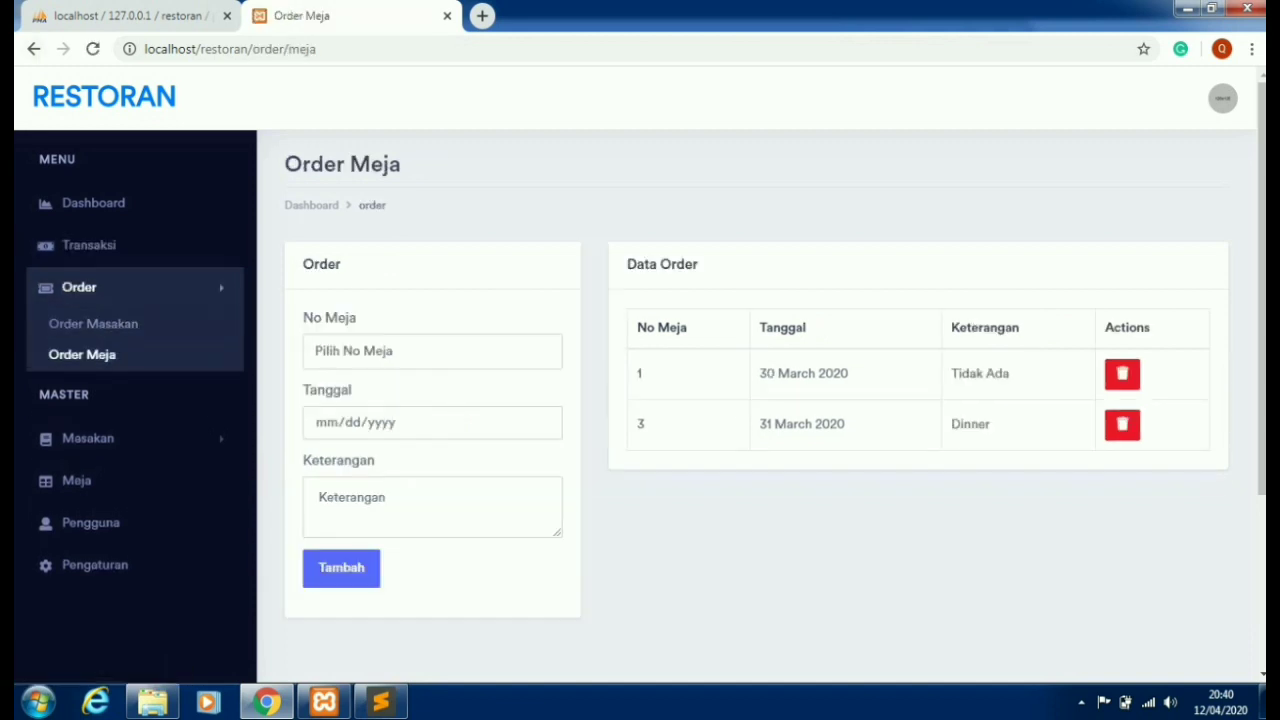
click(33, 48)
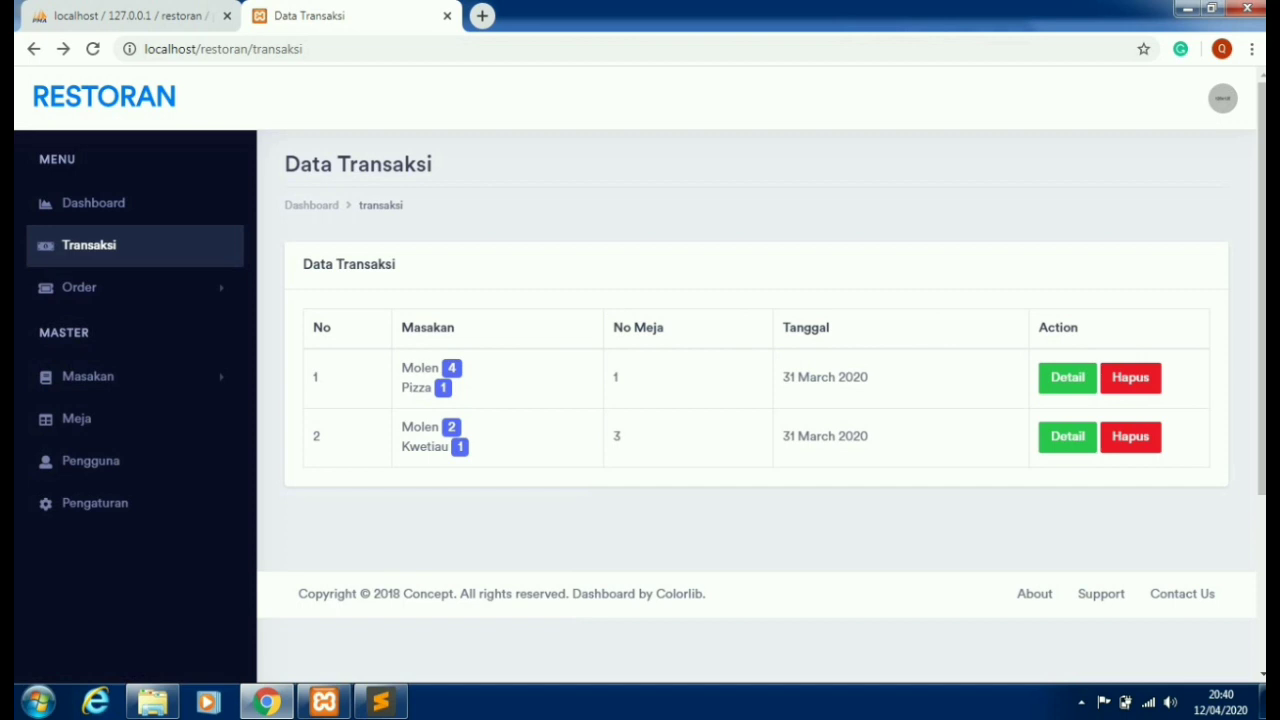
click(33, 48)
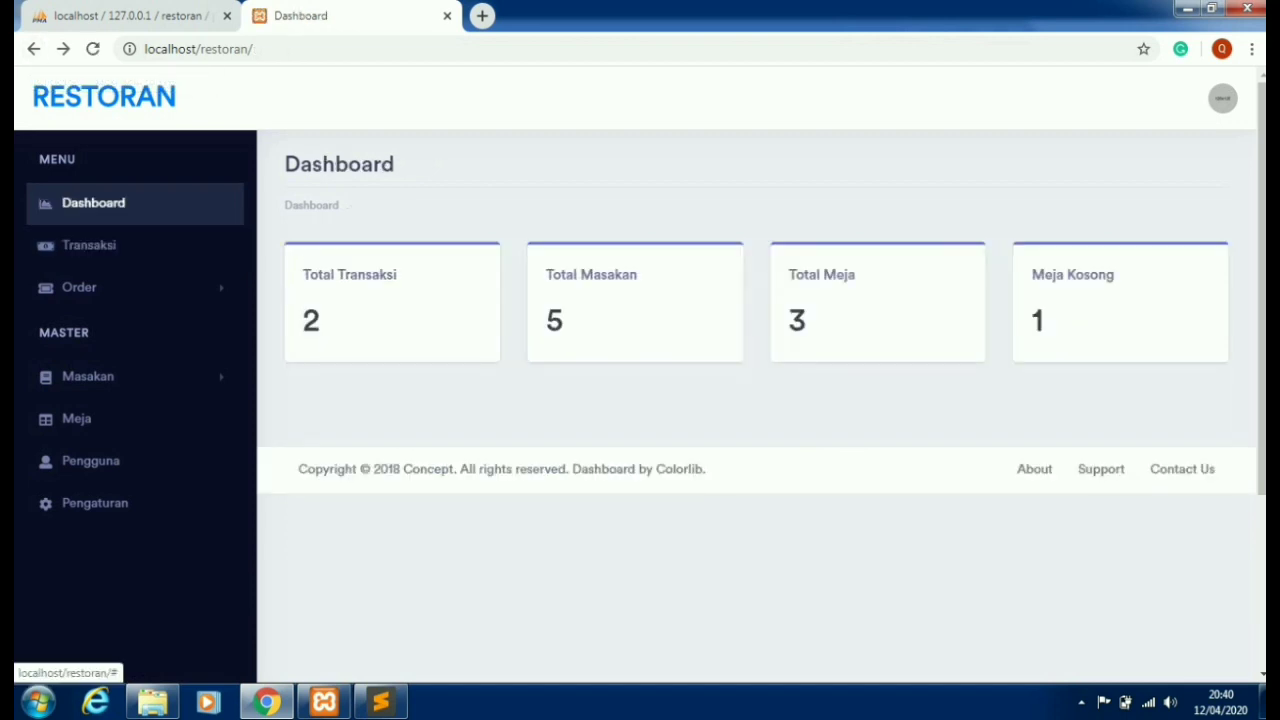
- Log out of the Restoran app and open the registration form
click(1222, 98)
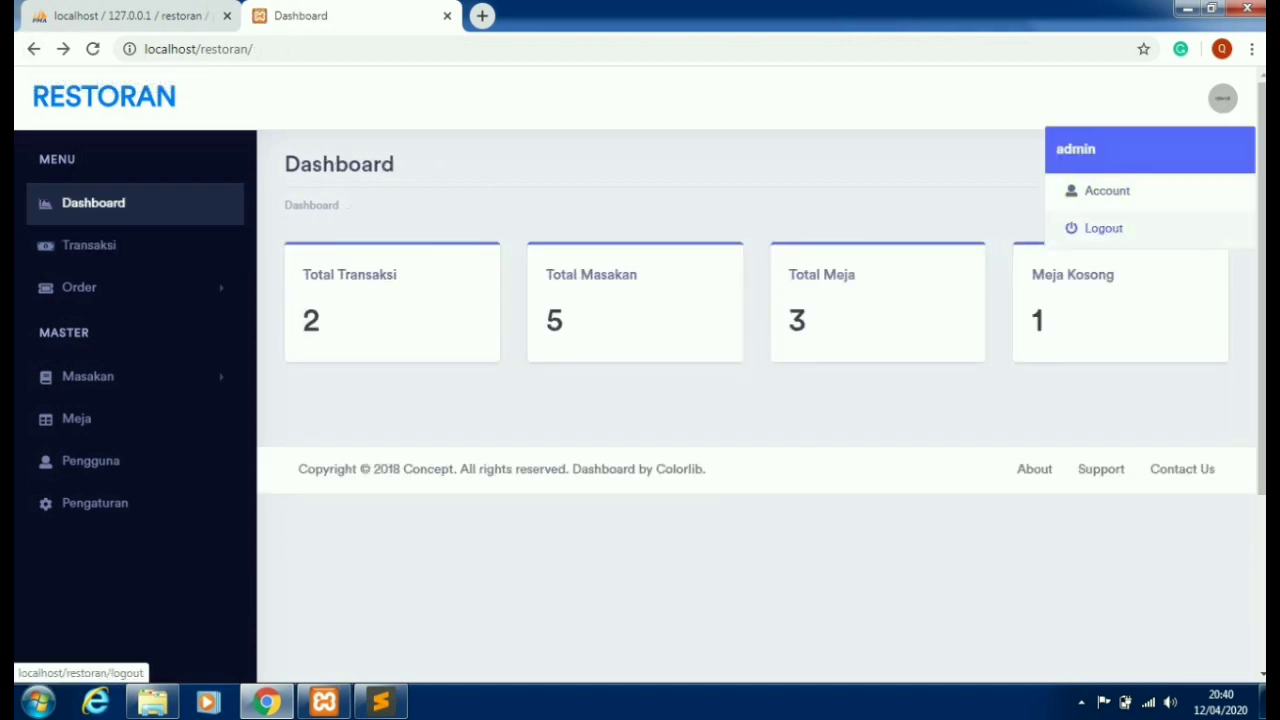
click(1103, 228)
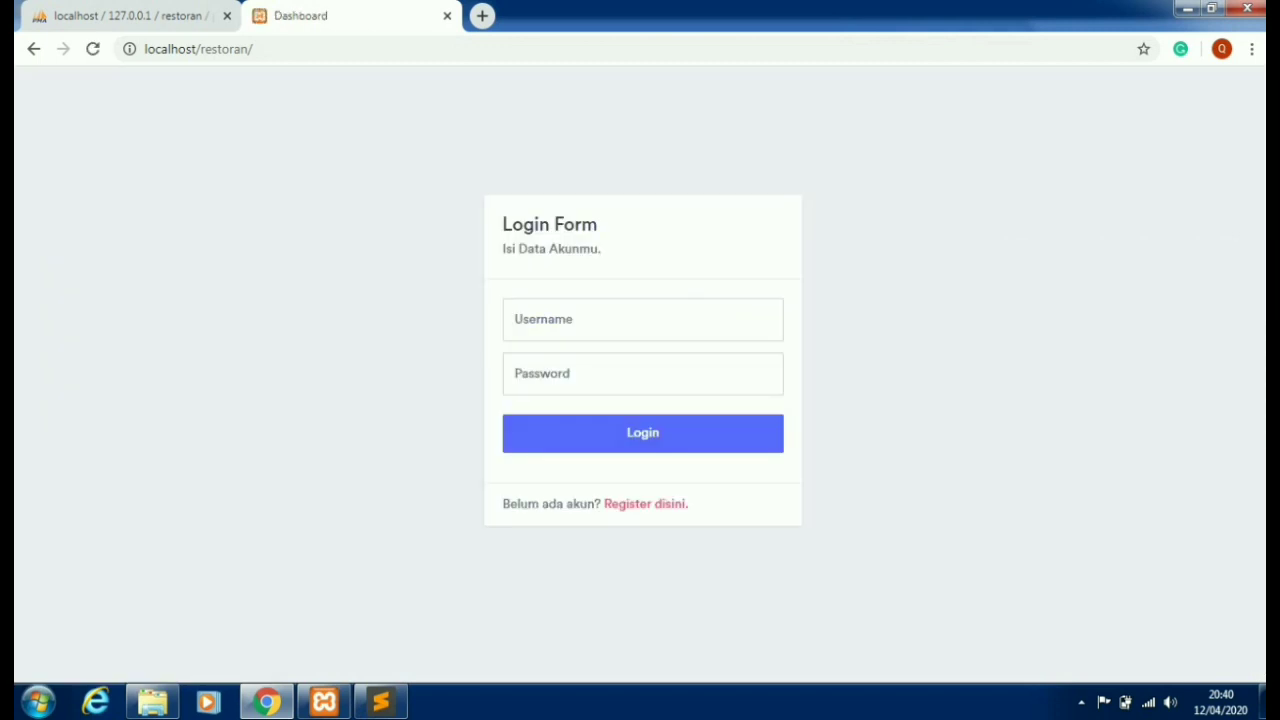
click(645, 503)
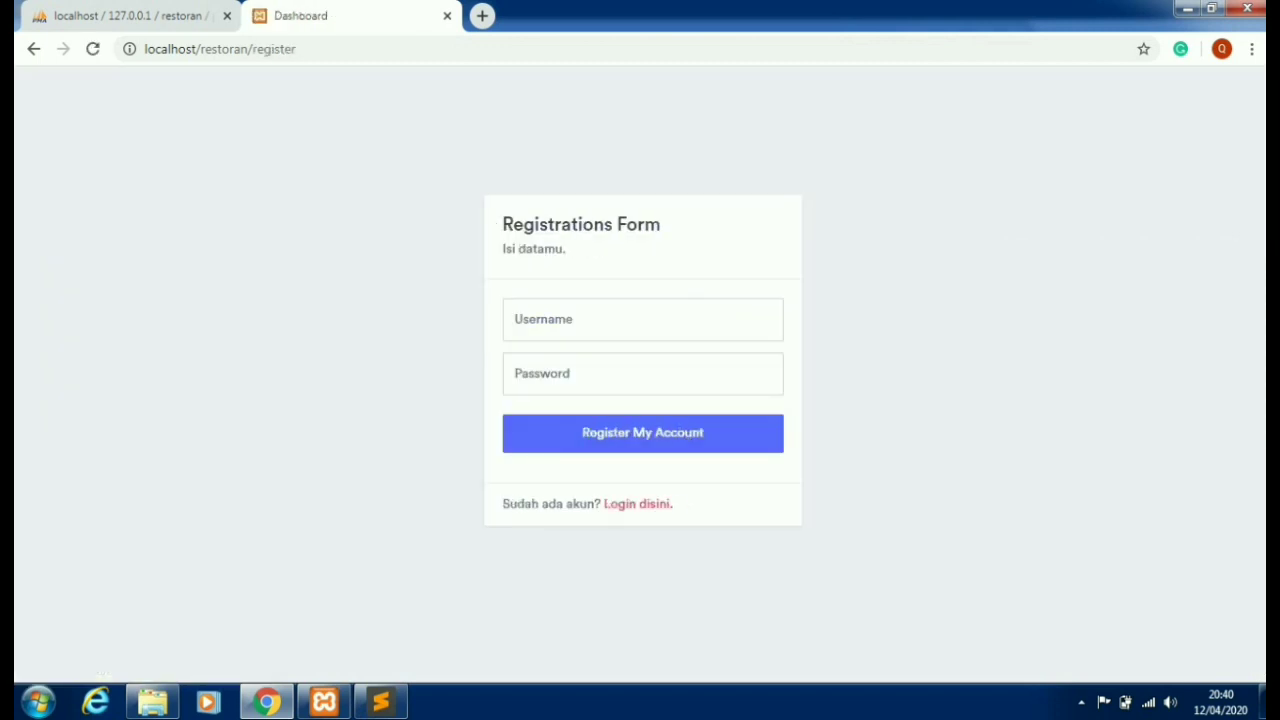
- Register a new account with a chosen username and password
click(643, 319)
text(ab)
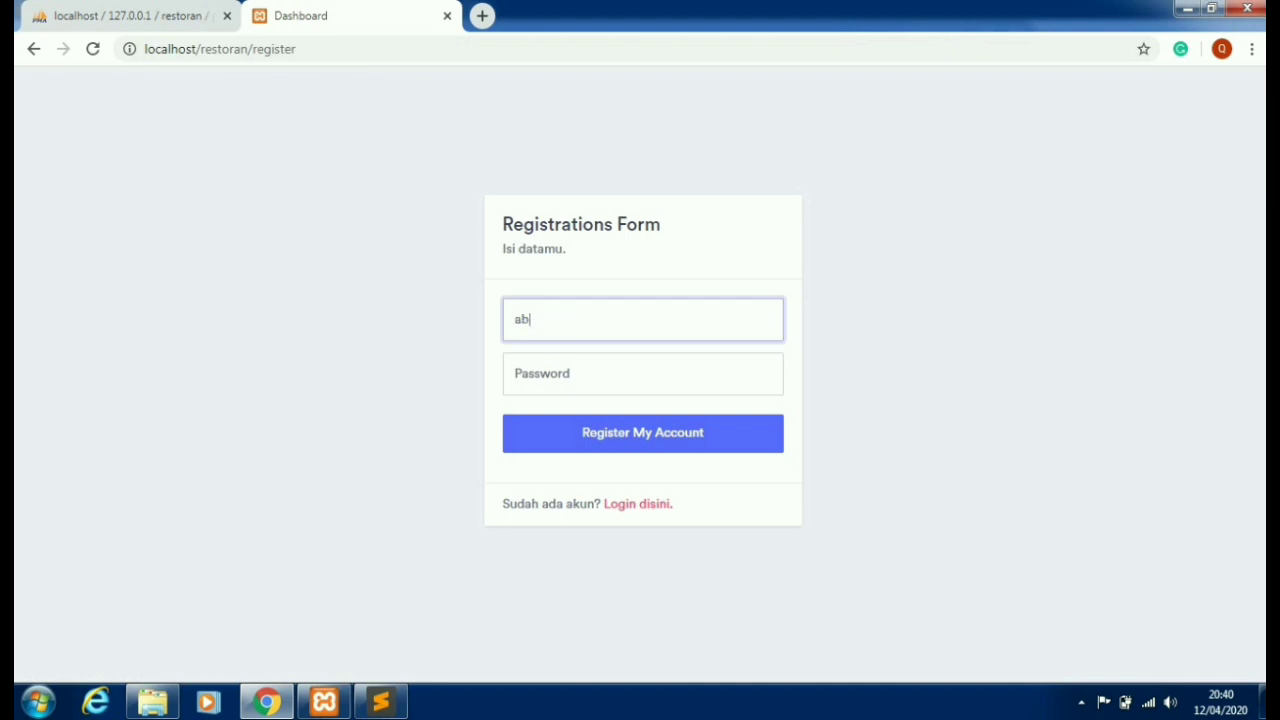
text(dulakhyar)
key(Tab)
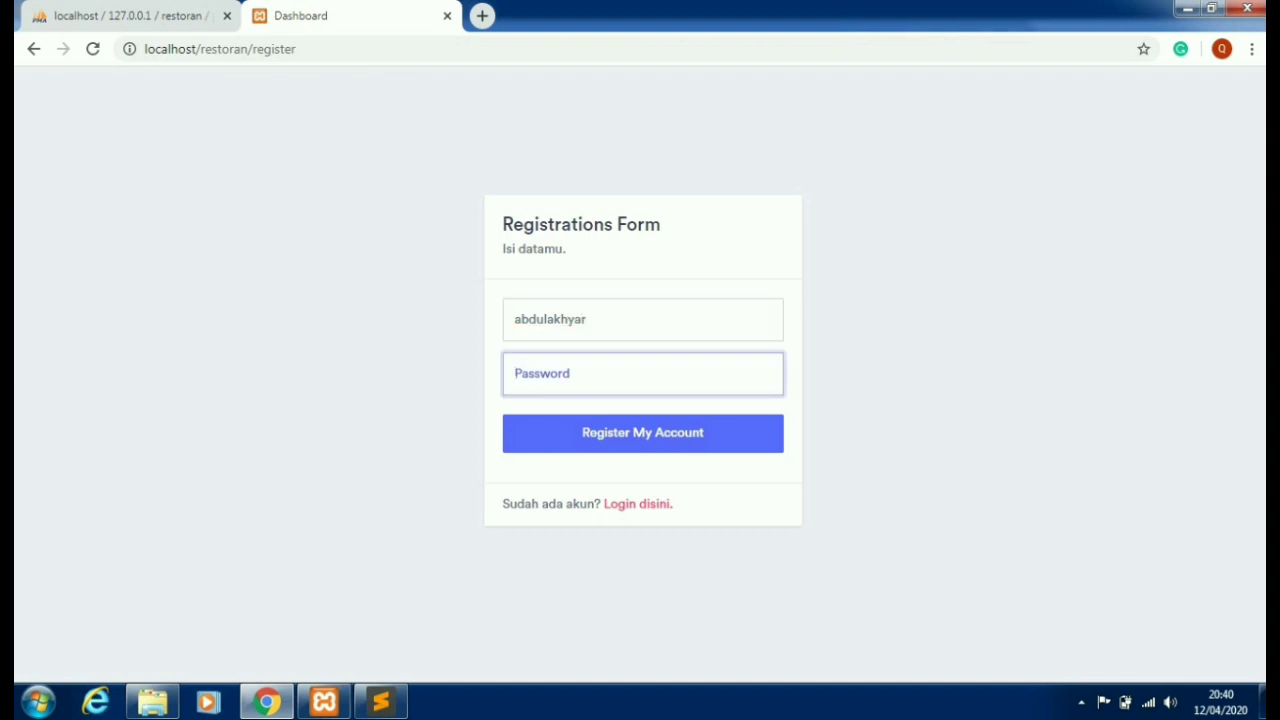
text(••)
key(Return)
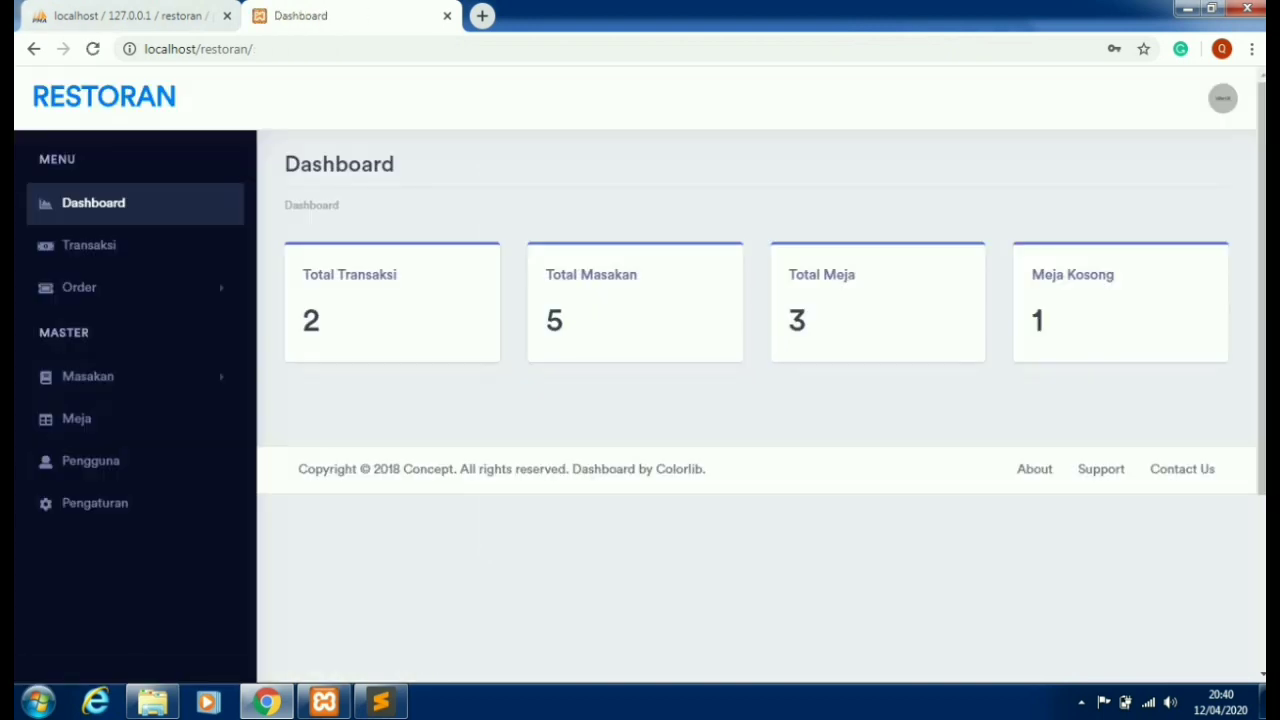
key(ctrl+Tab)
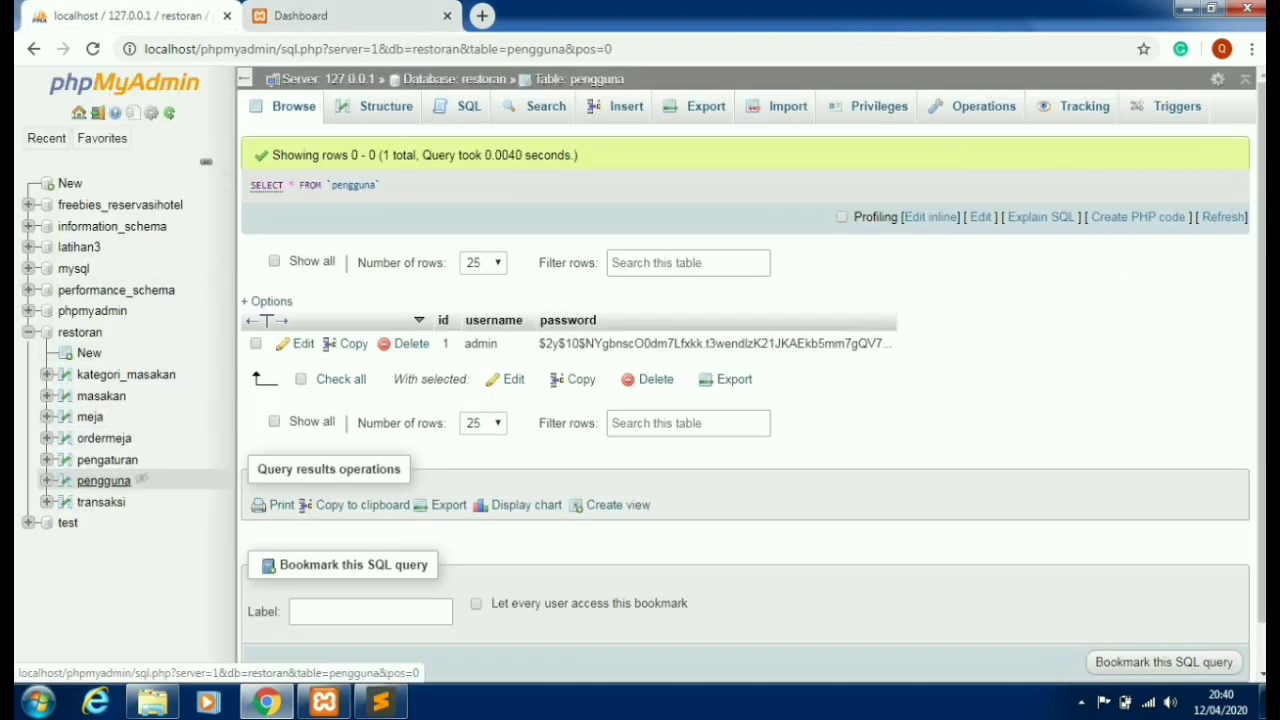
- Refresh the pengguna table to confirm the new account appears as row id 5
click(103, 480)
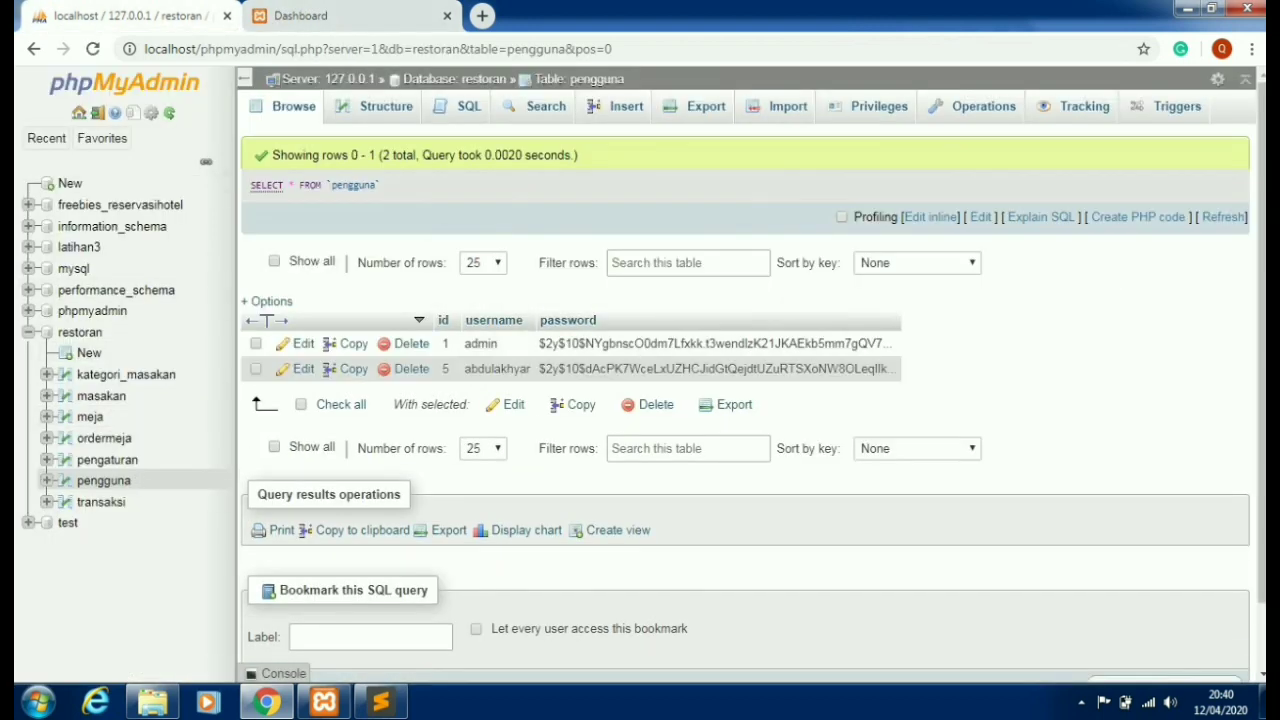
drag(464, 369, 606, 369)
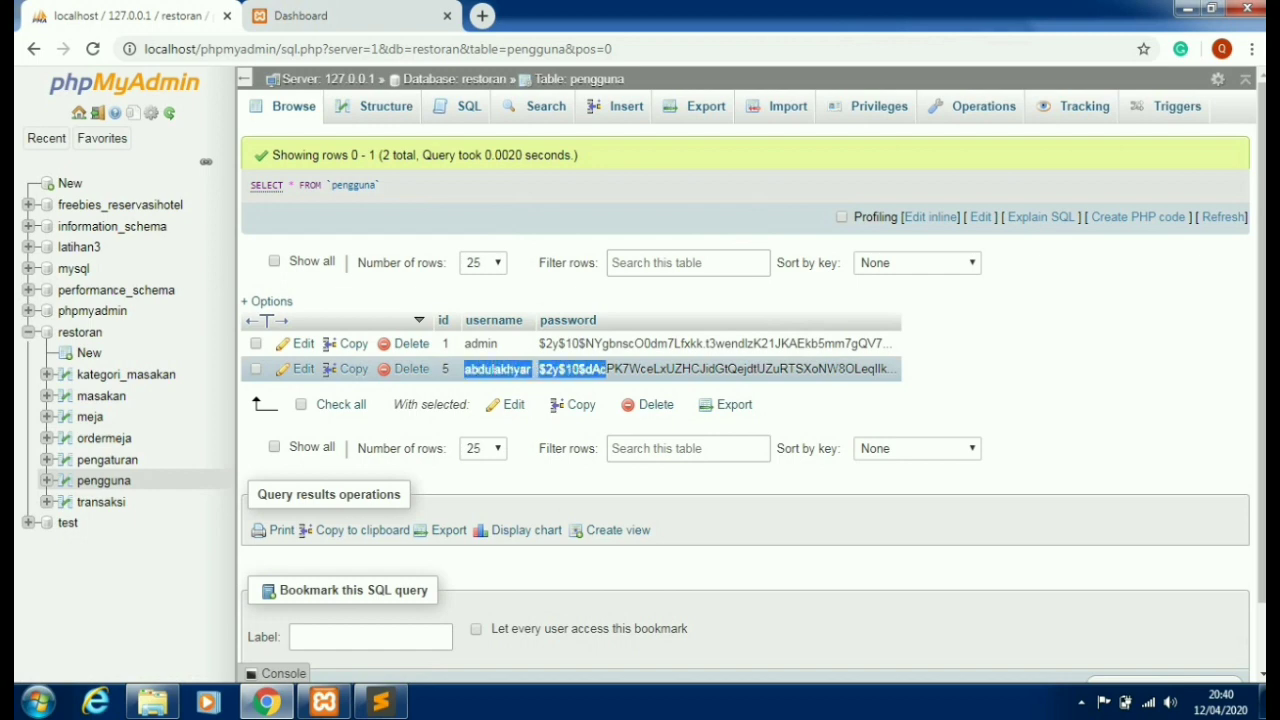
click(600, 369)
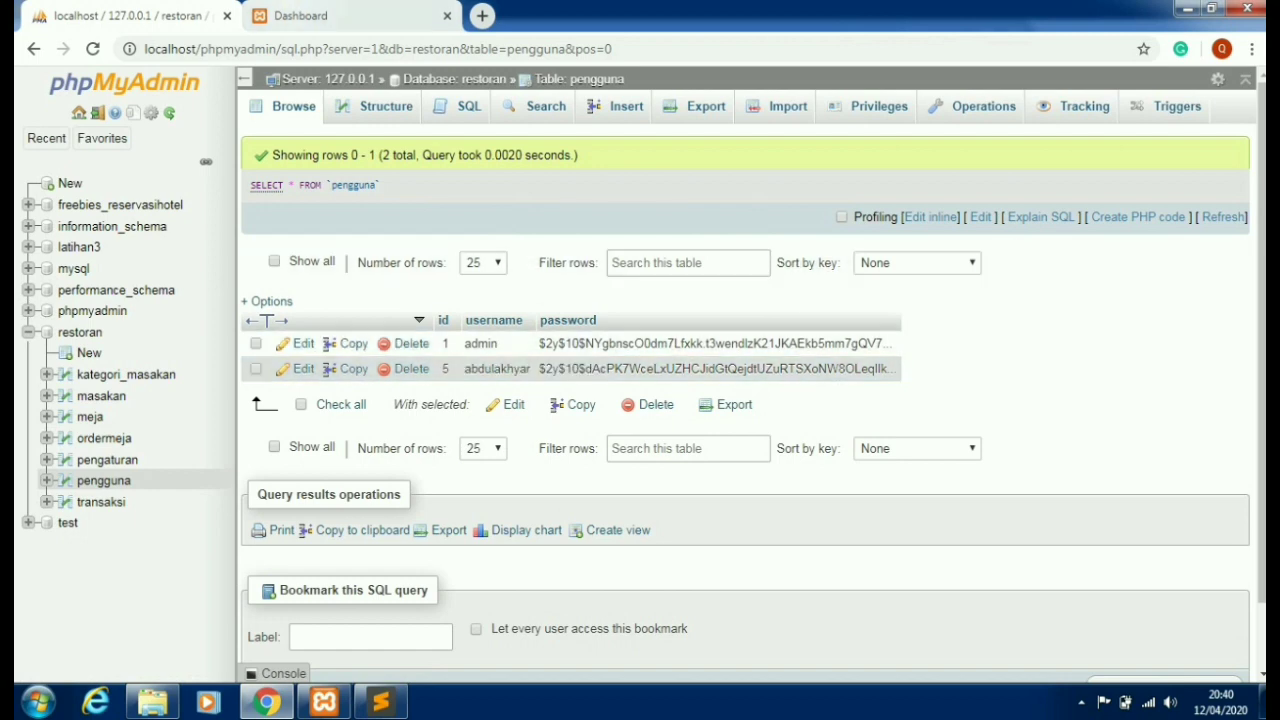
key(ctrl+Tab)
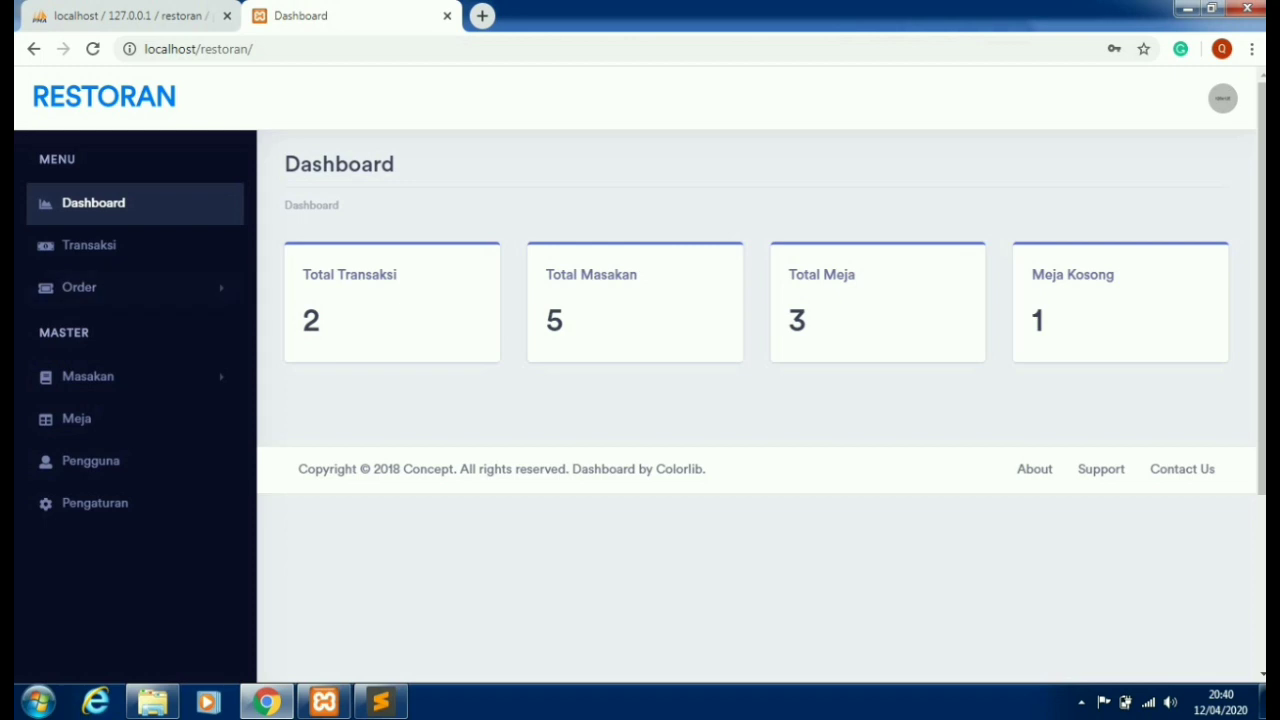
- View the Transaksi list, then open Order Masakan and choose table 1
click(90, 245)
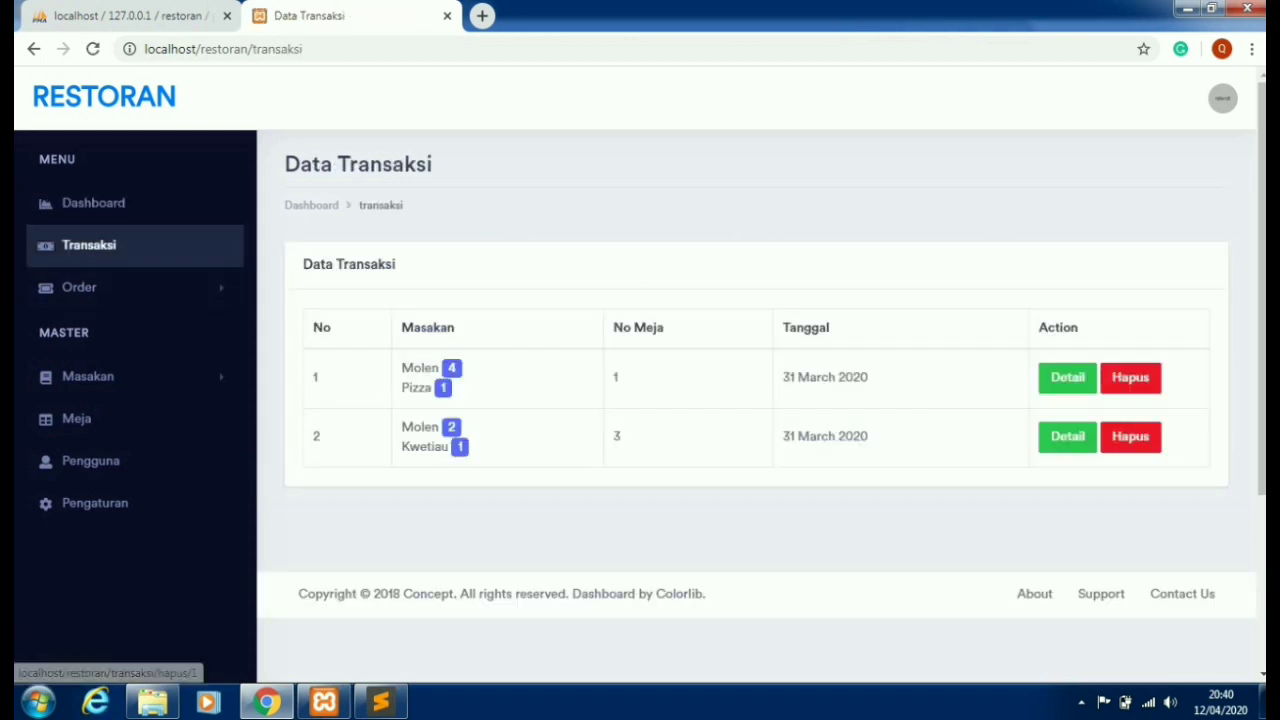
click(79, 287)
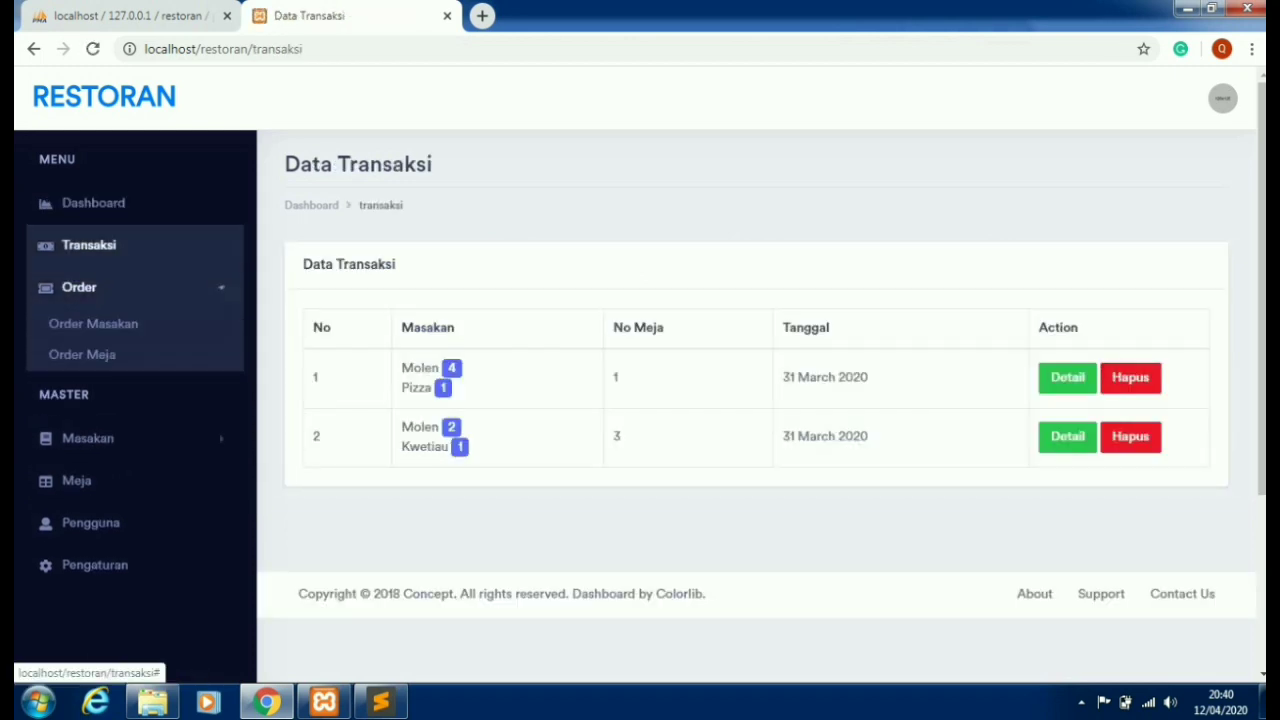
click(93, 323)
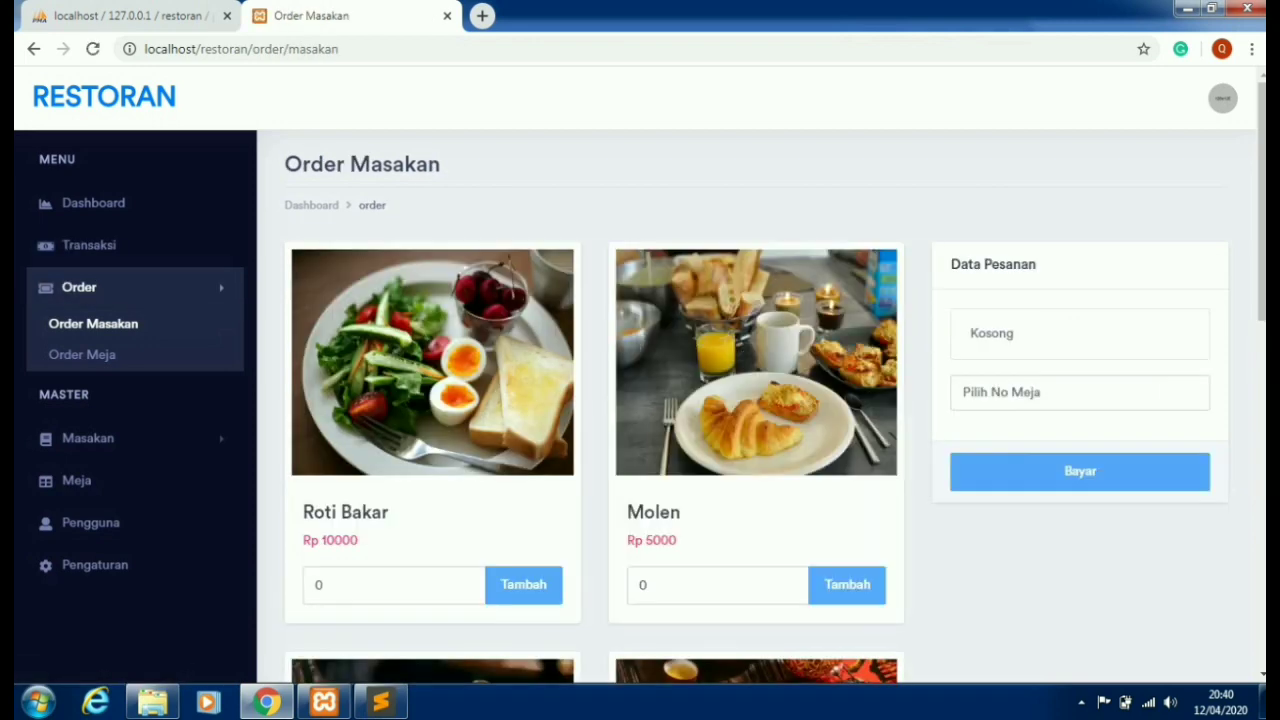
scroll(760, 400, down, 2)
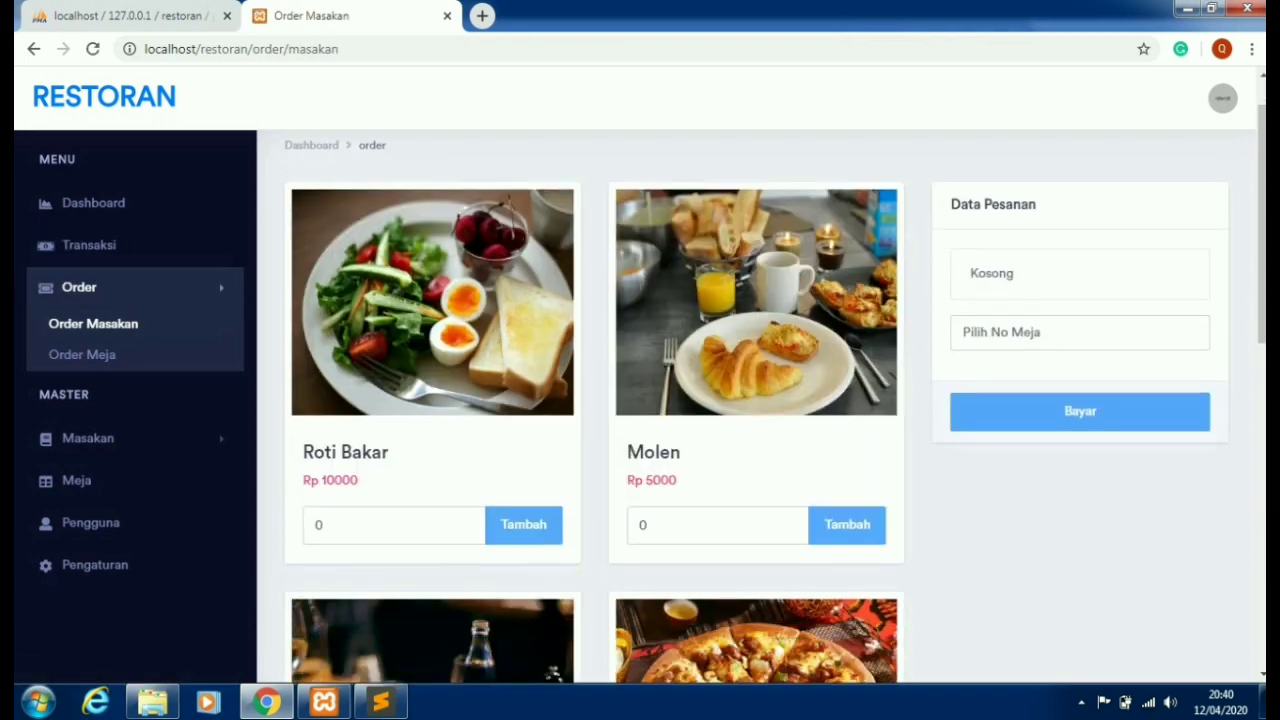
key(F5)
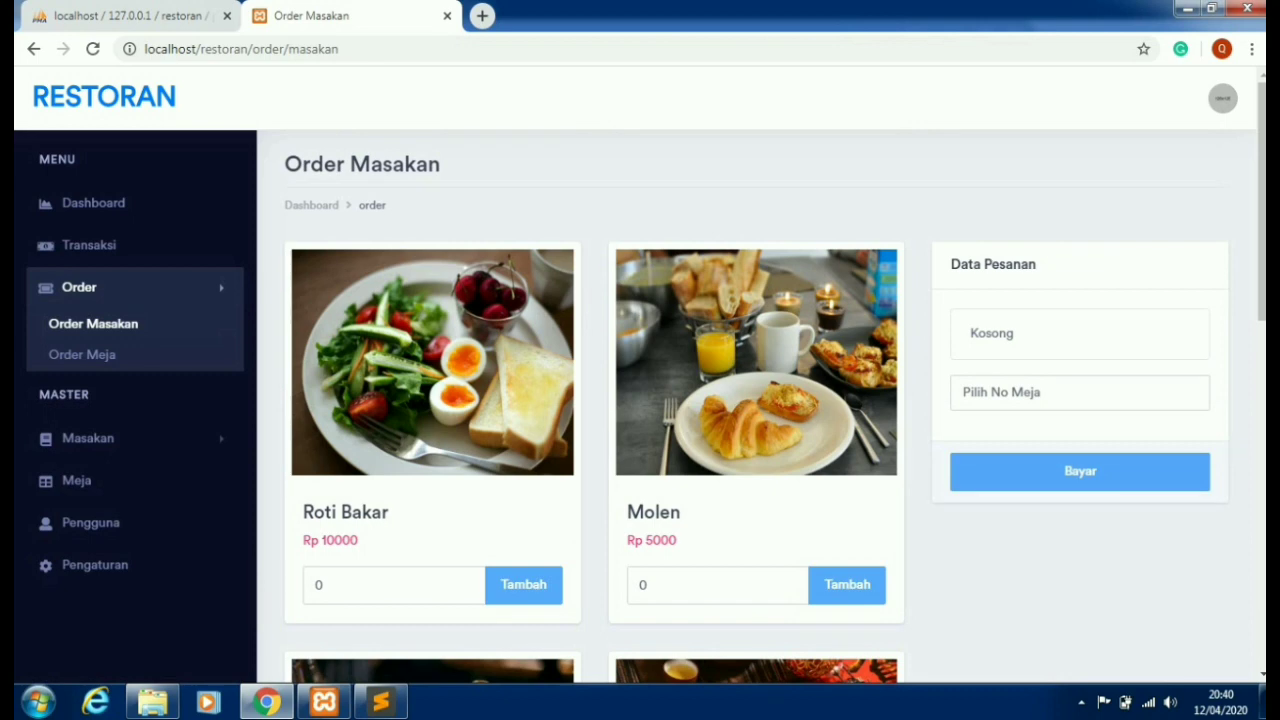
click(1080, 392)
click(1080, 419)
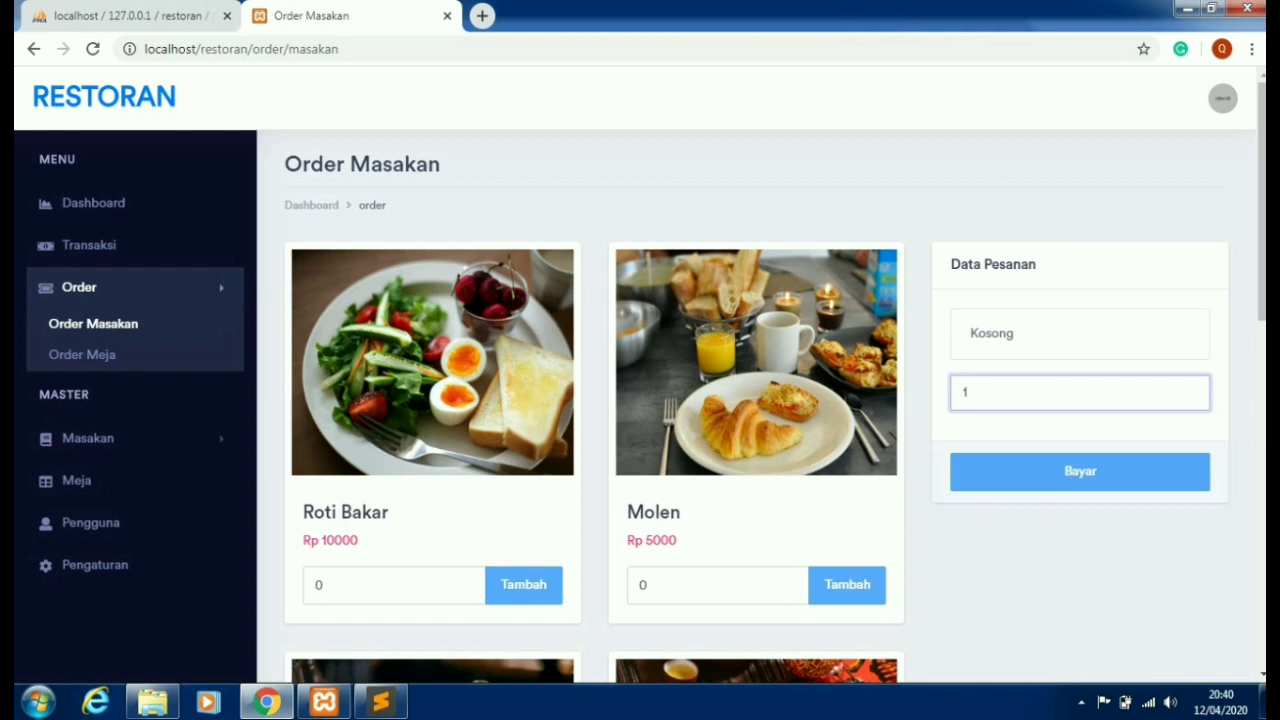
scroll(600, 400, down, 2)
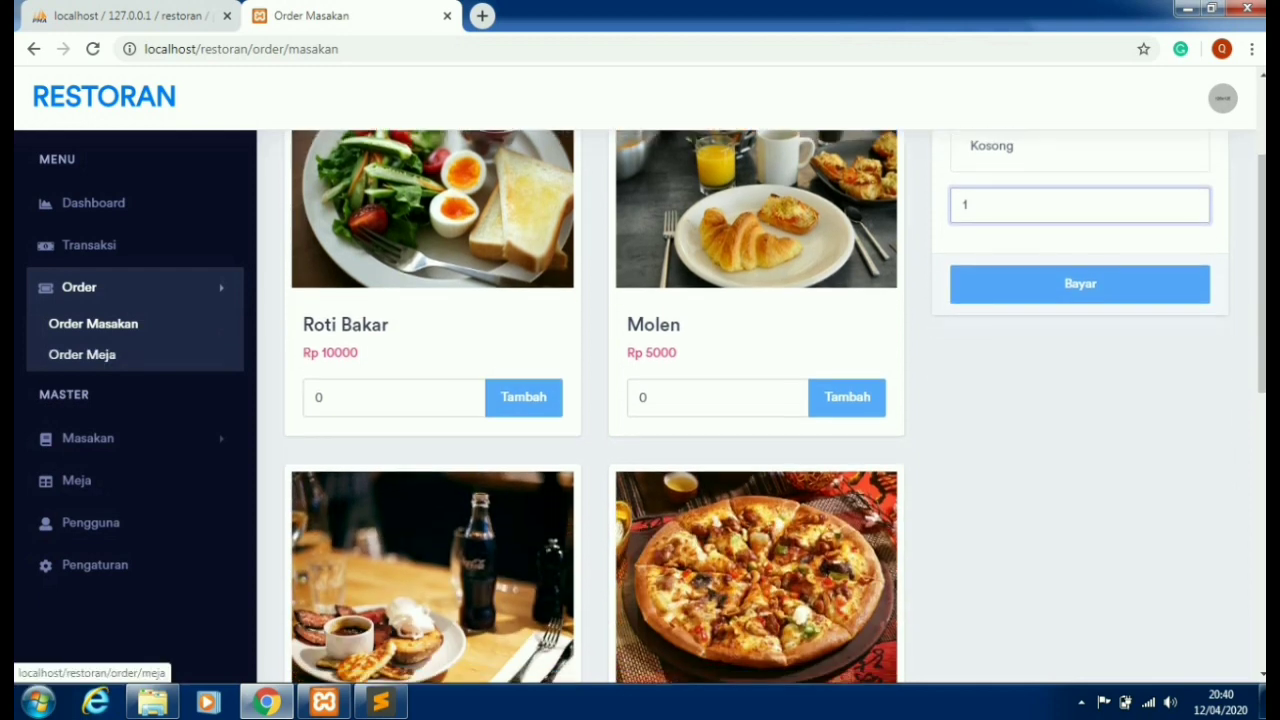
- Look through Masakan > Kategori, then open the Data Masakan dish list
click(88, 438)
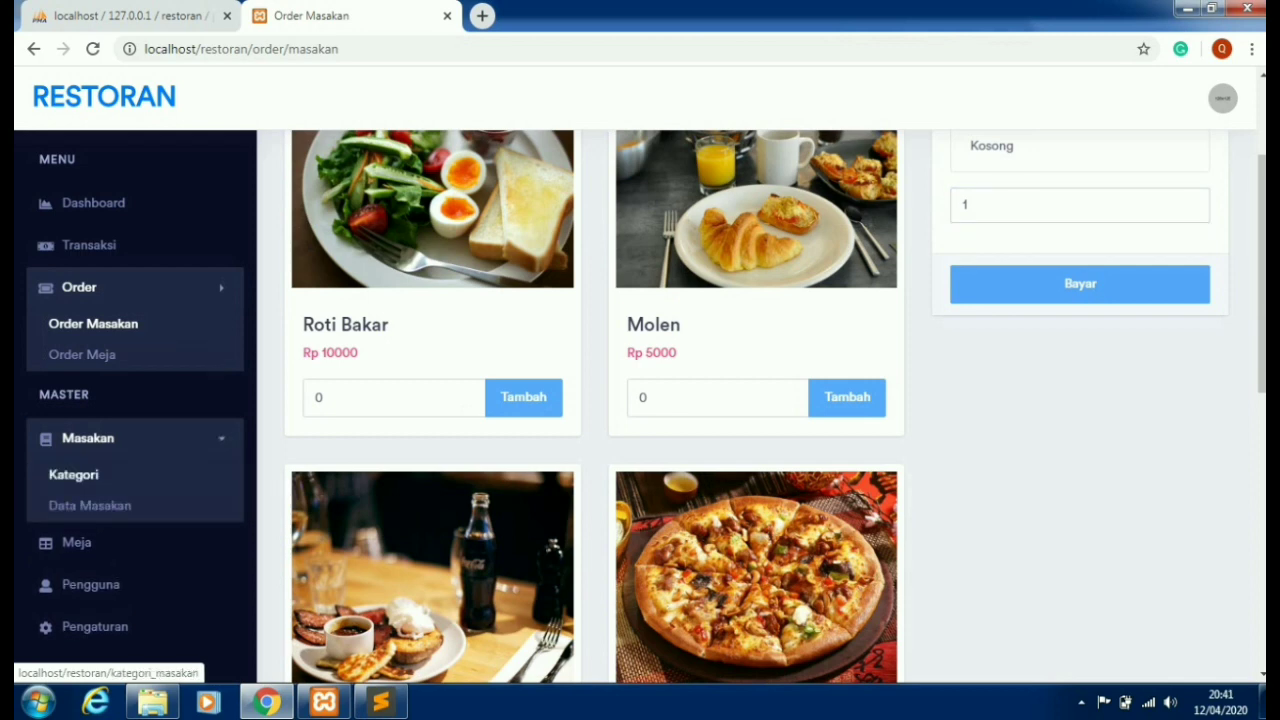
click(73, 474)
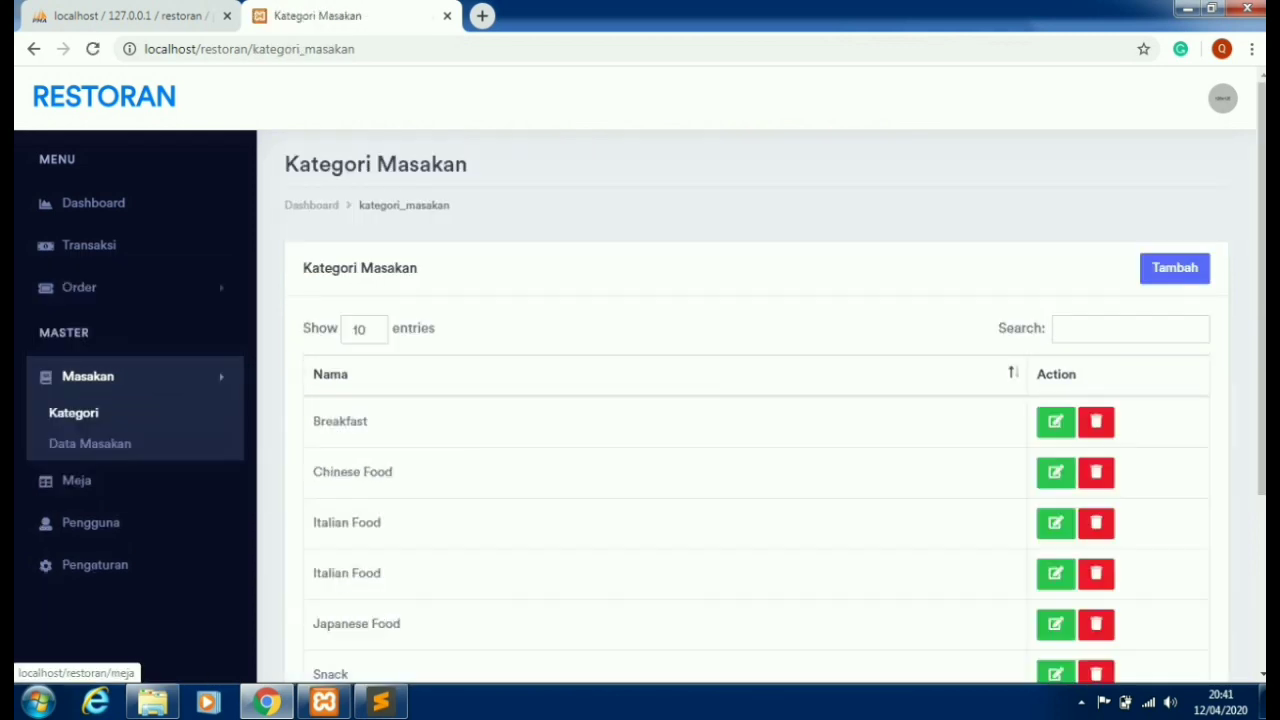
scroll(756, 450, down, 1)
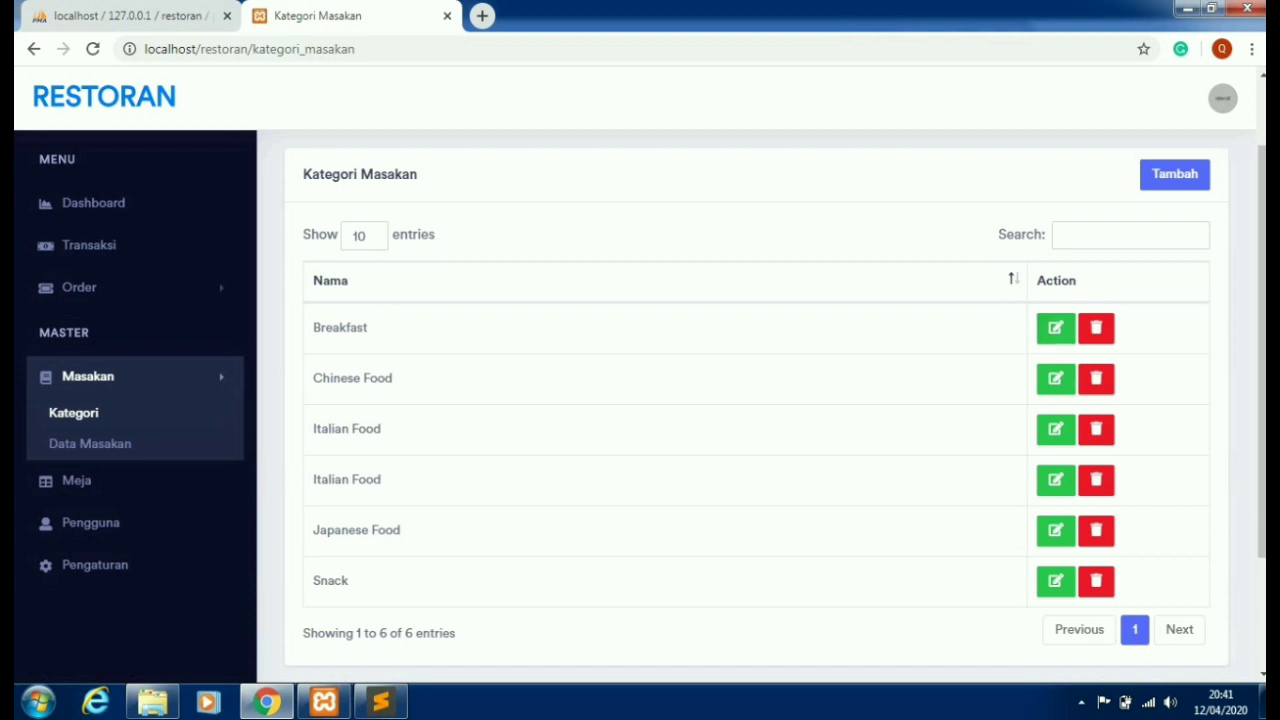
scroll(756, 400, down, 2)
click(90, 443)
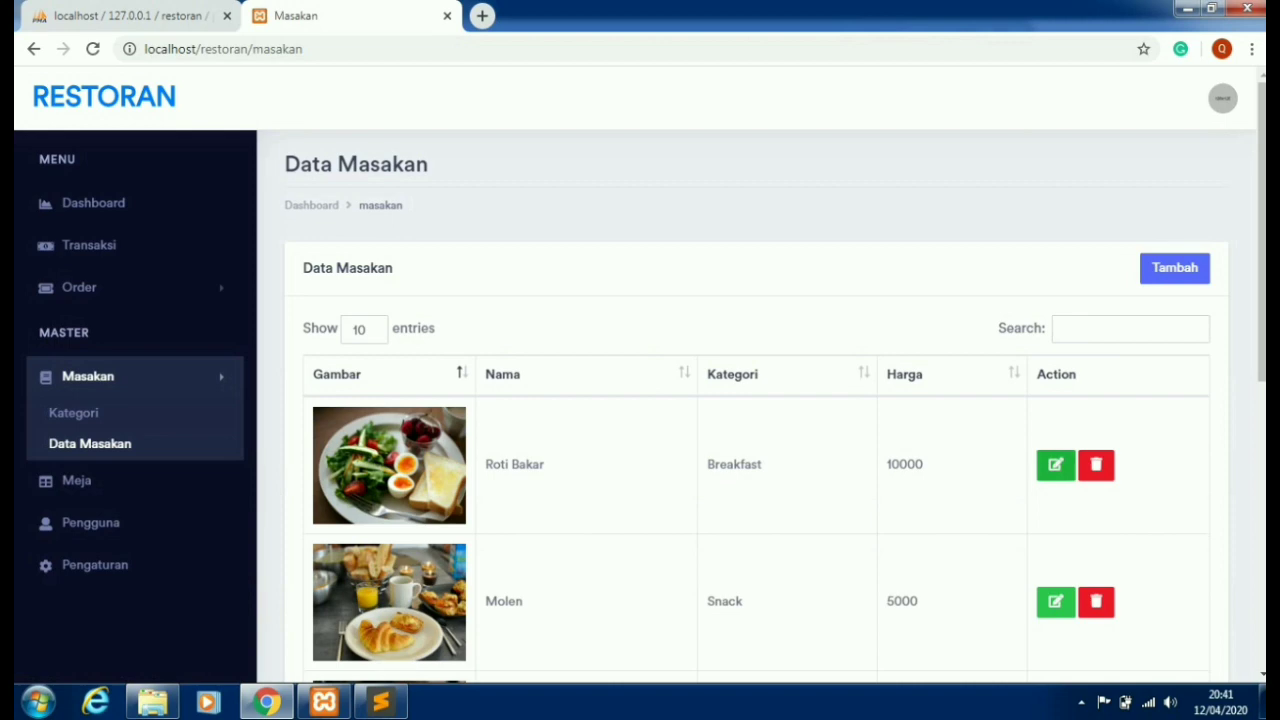
- Open Roti Bakar's Edit Data form and close it without changes
click(1055, 464)
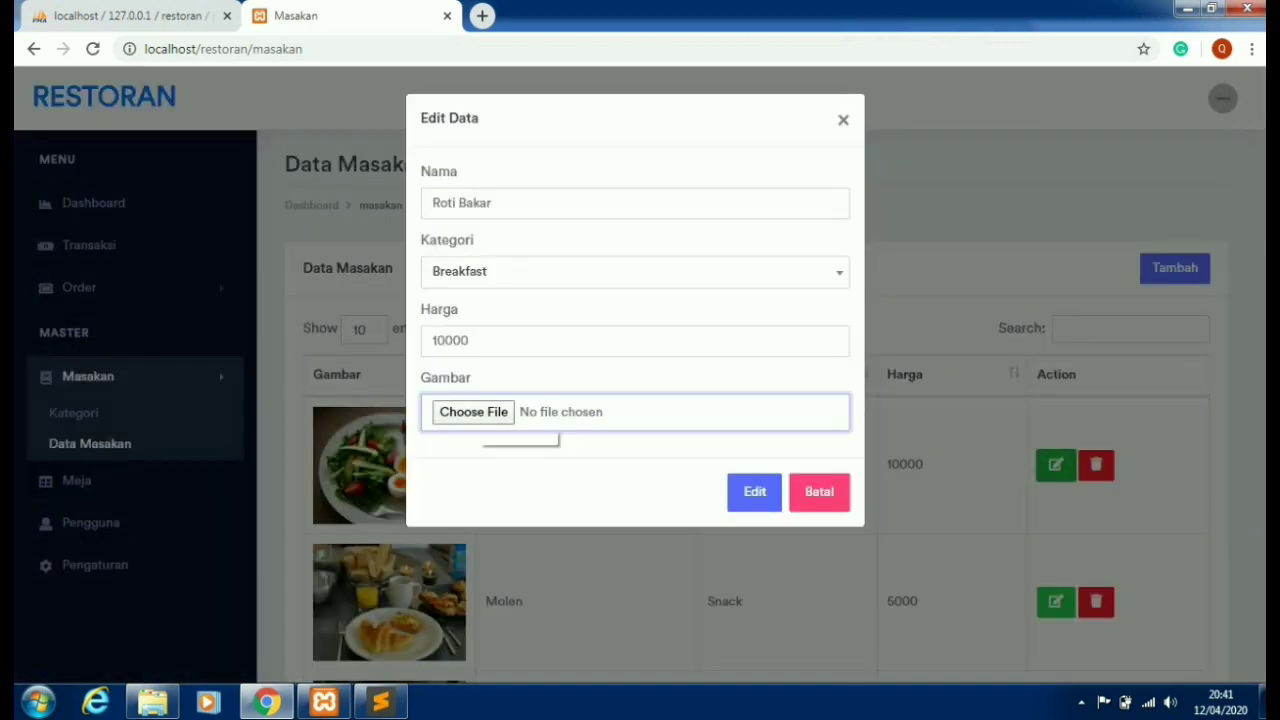
key(Escape)
scroll(745, 400, down, 4)
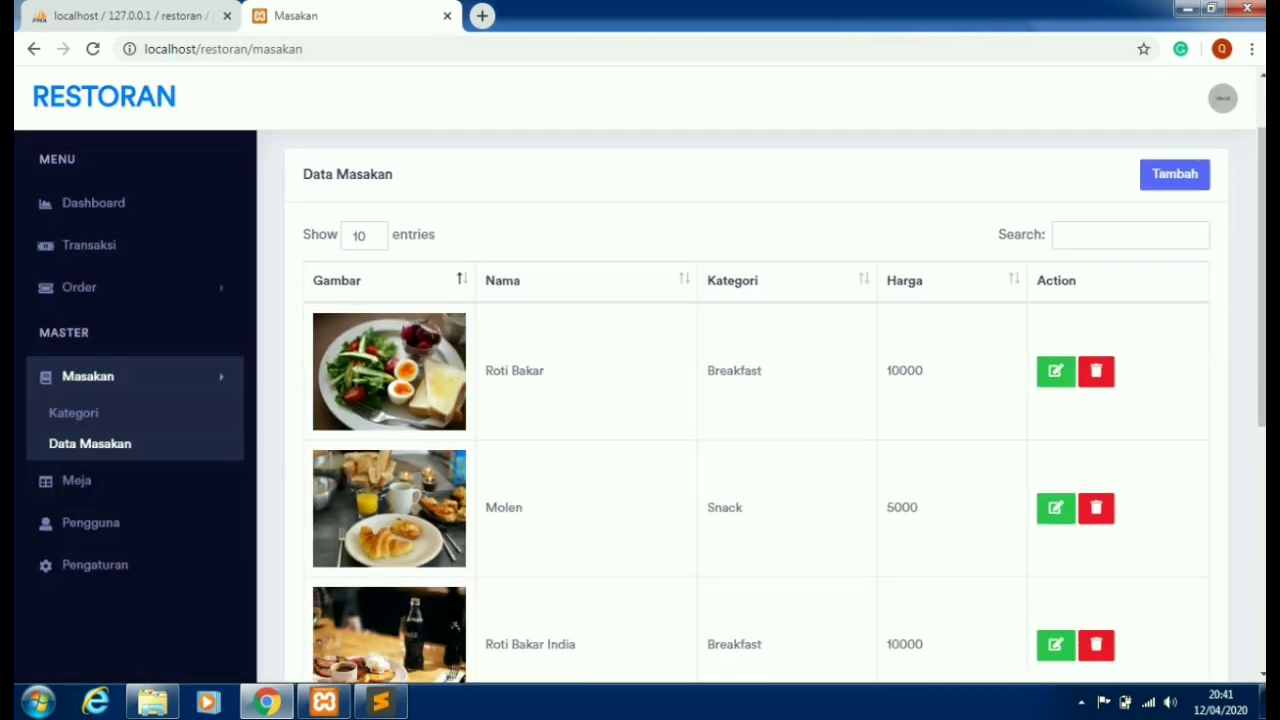
scroll(745, 400, up, 3)
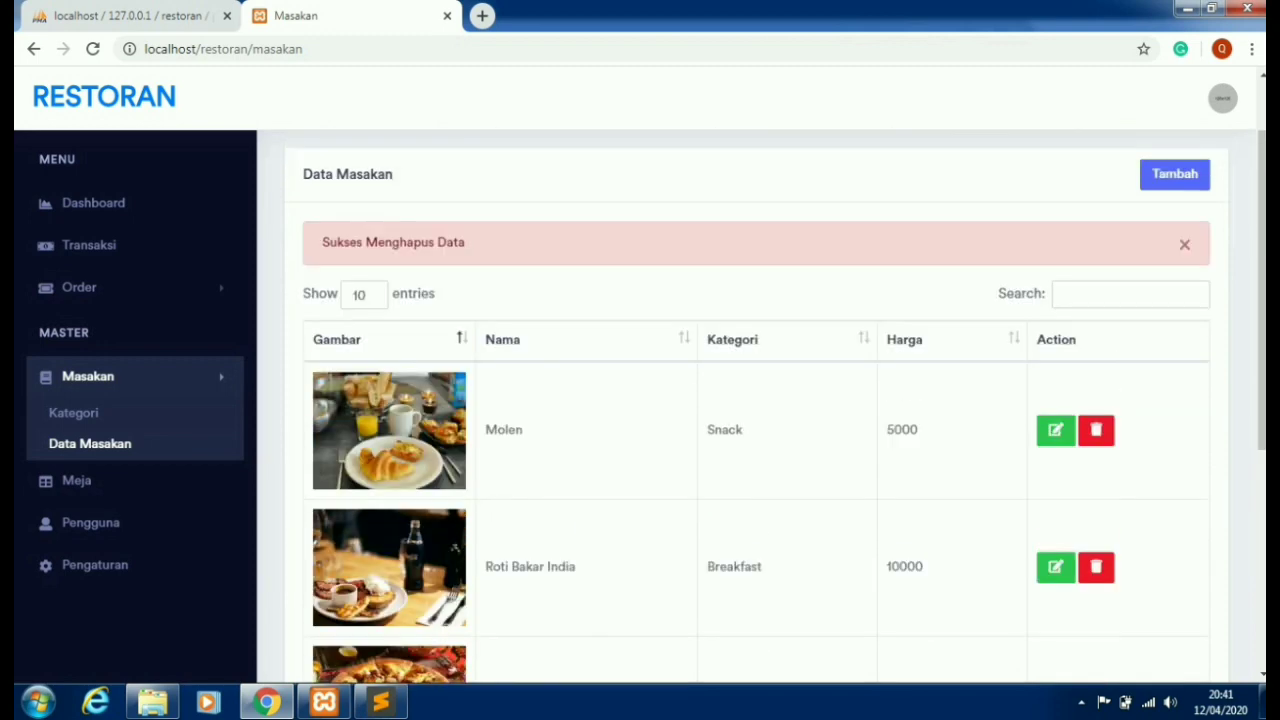
- Review the Pengguna, Meja and Pengaturan pages
click(90, 522)
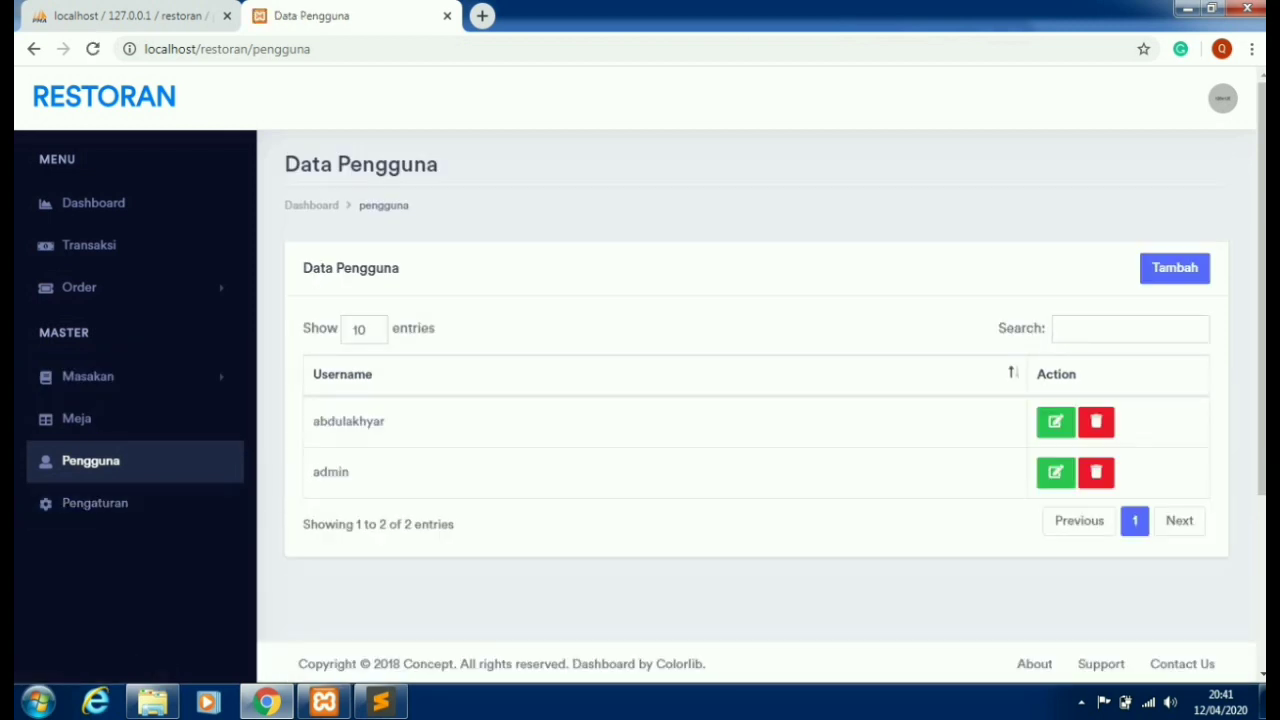
click(76, 418)
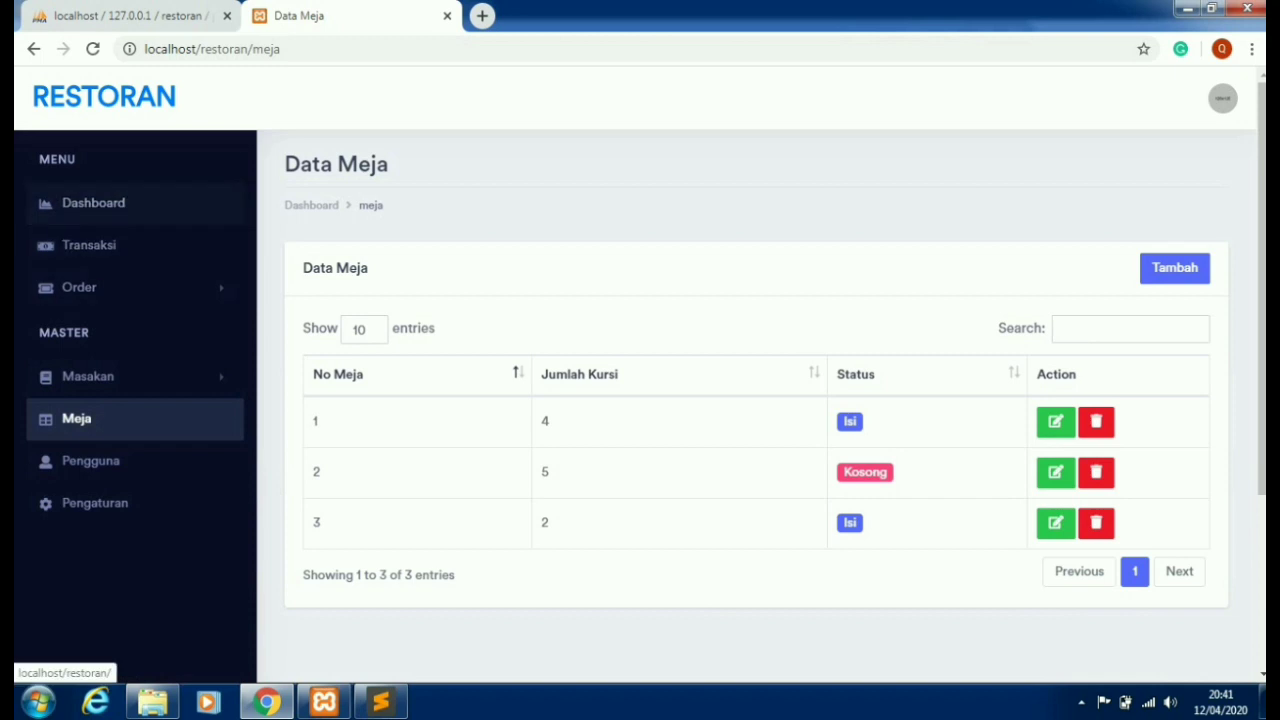
click(95, 503)
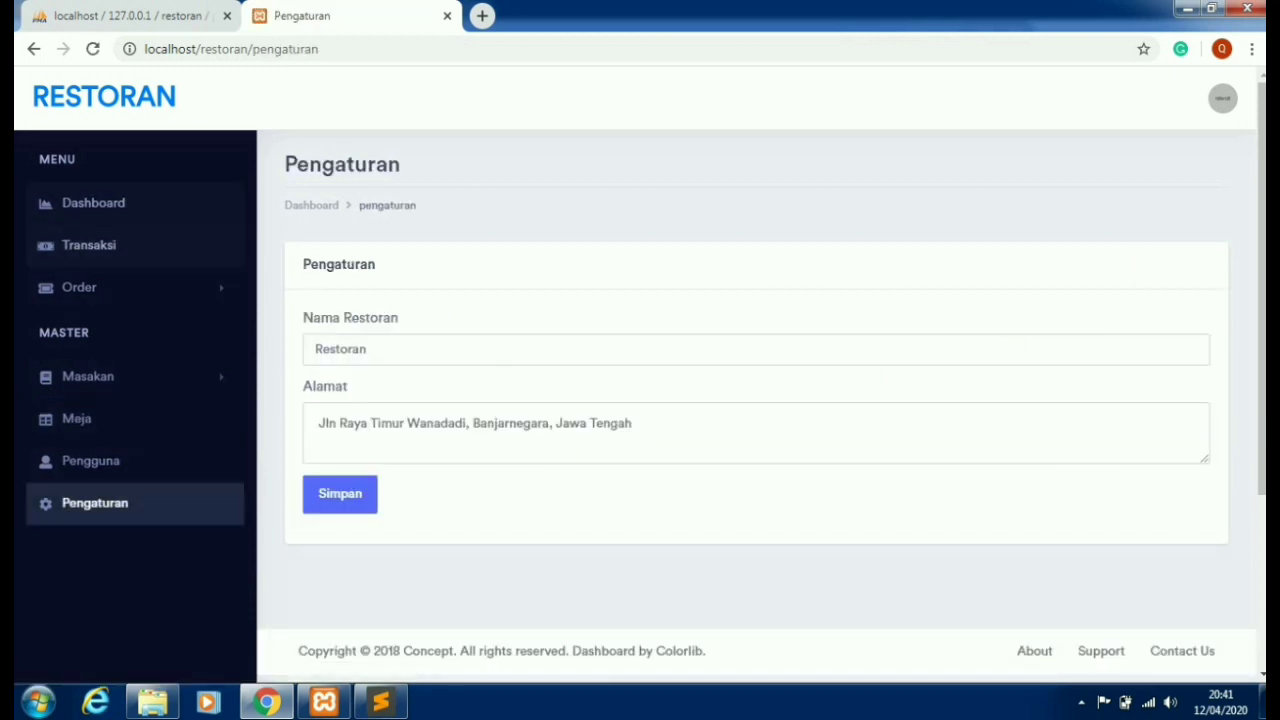
- Log out of the admin panel from the avatar menu
click(1222, 98)
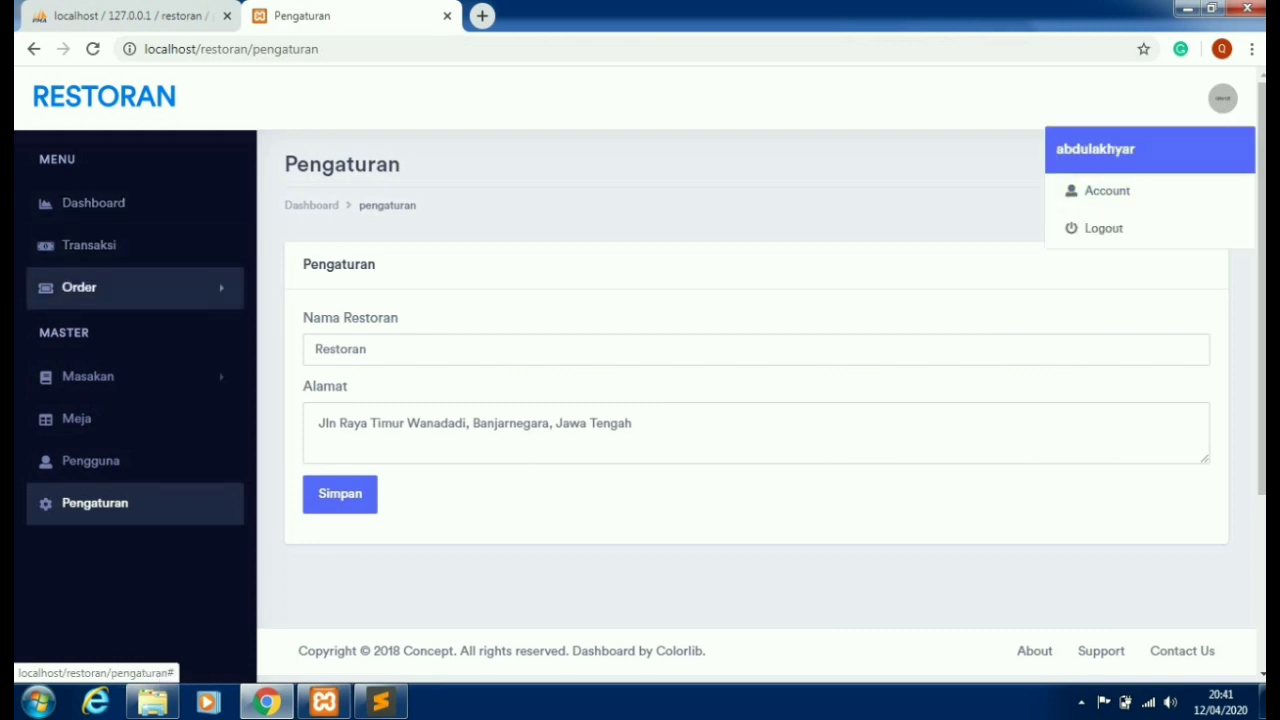
click(130, 287)
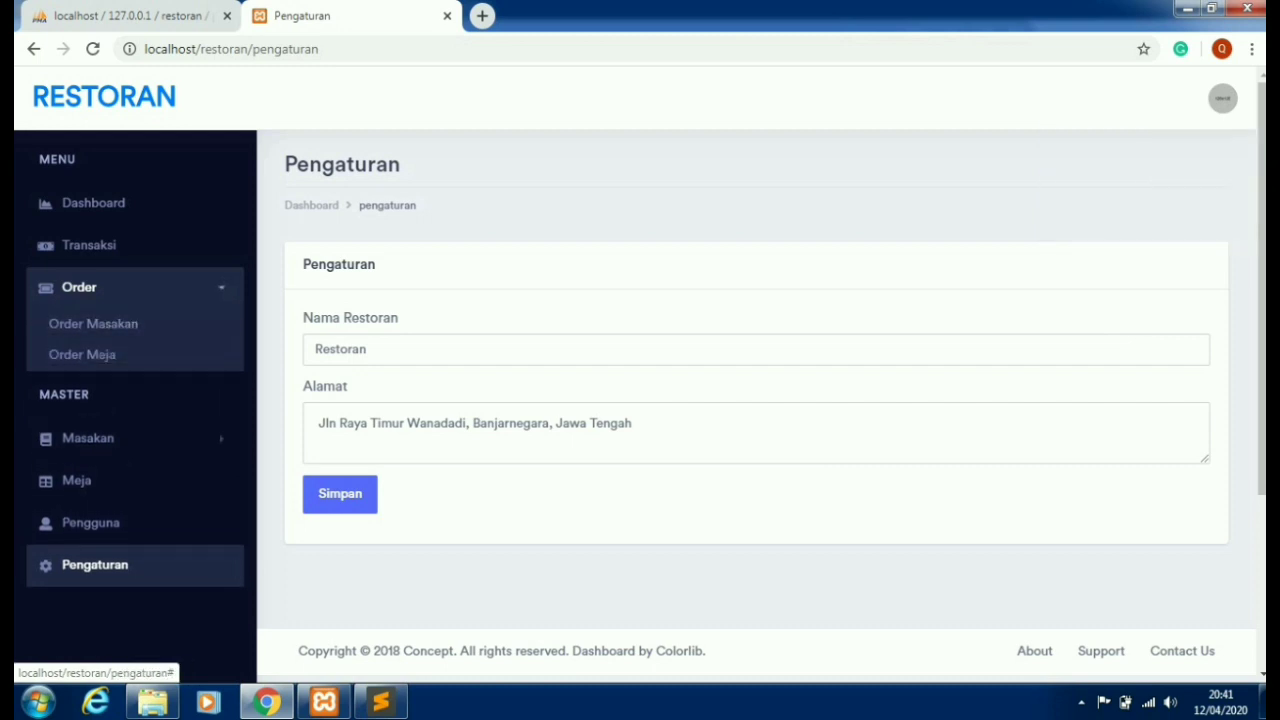
click(1222, 98)
click(1085, 226)
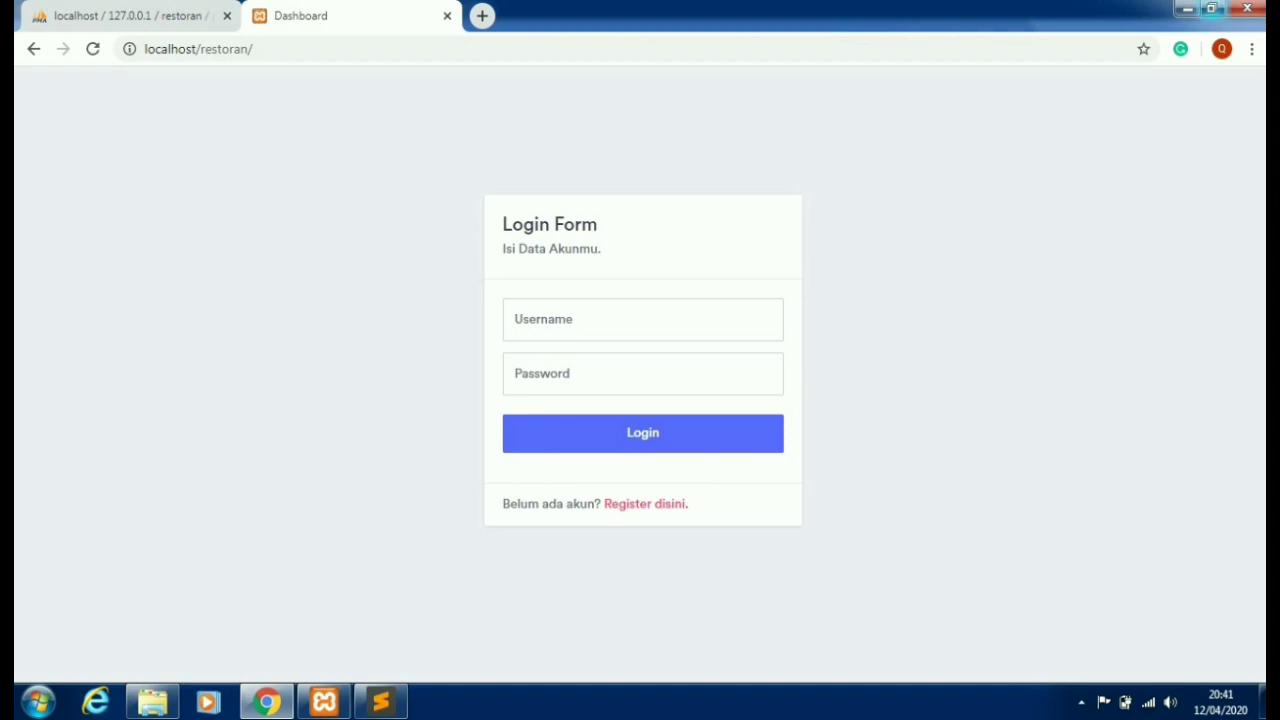
- Minimize Chrome, the htdocs folder window and Sublime Text to reveal the desktop
click(1187, 9)
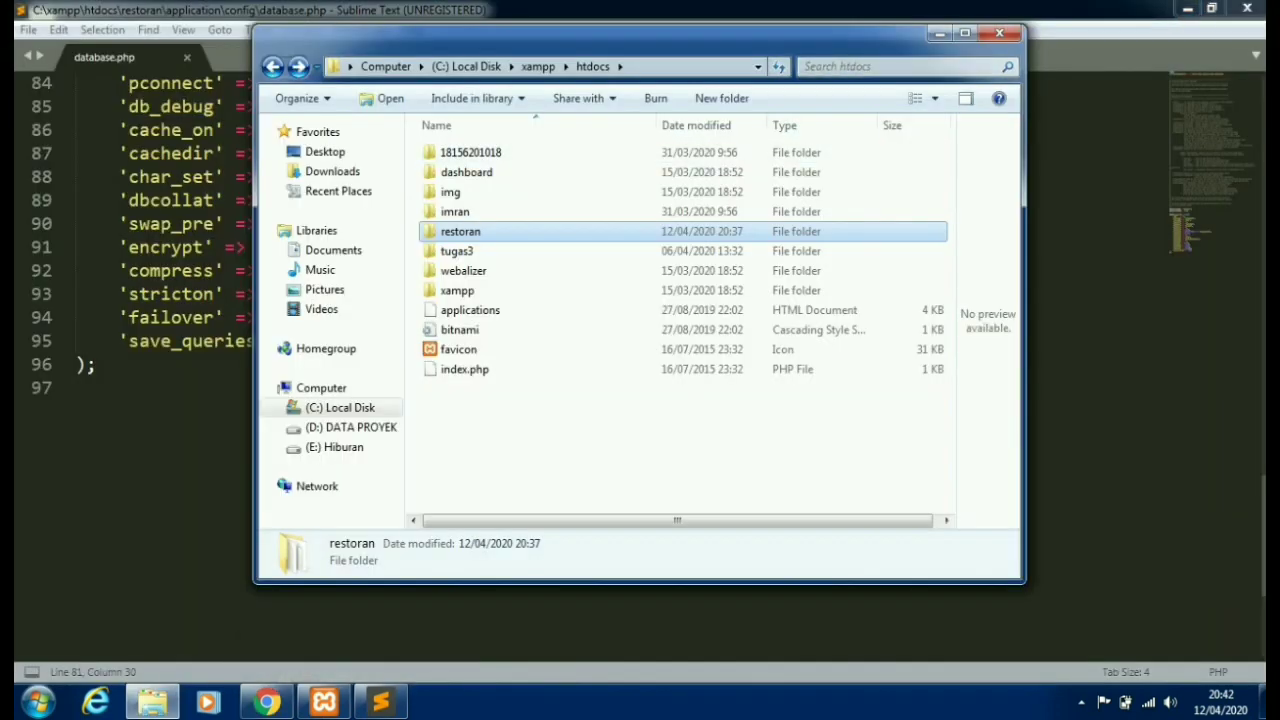
click(939, 33)
click(1187, 9)
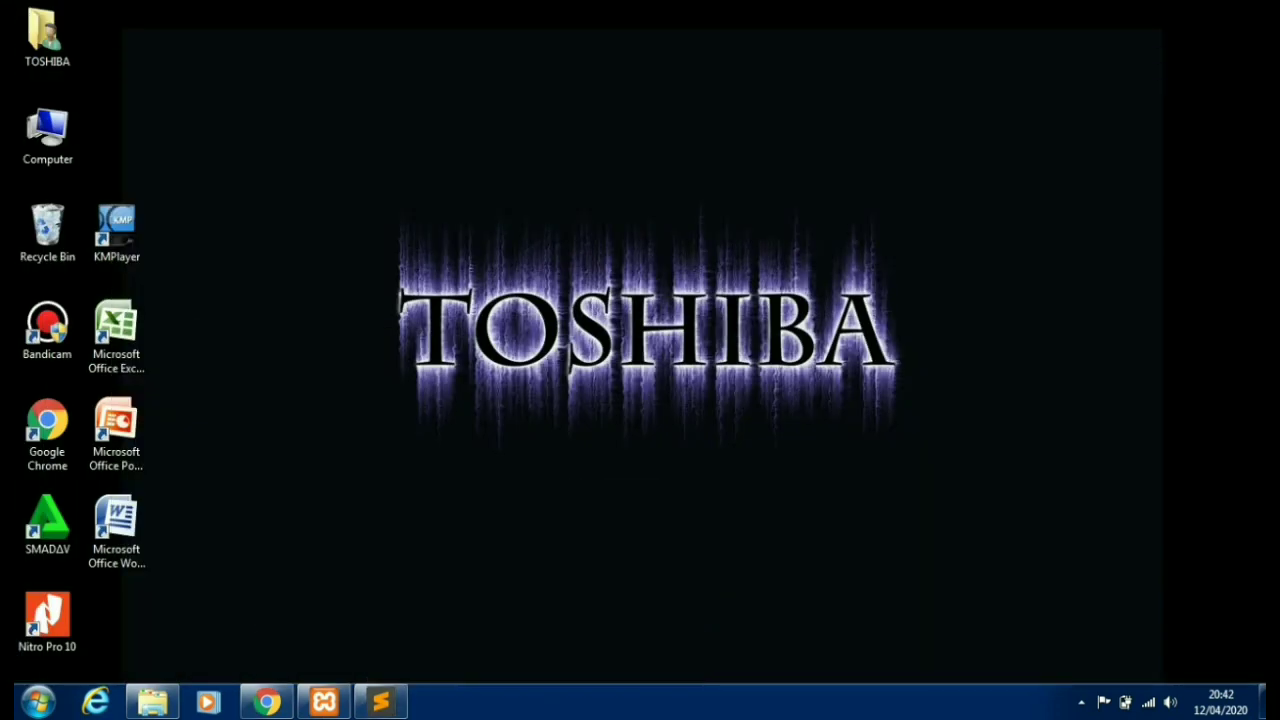
- Refresh the Windows desktop from its right-click menu
right_click(624, 190)
right_click(557, 247)
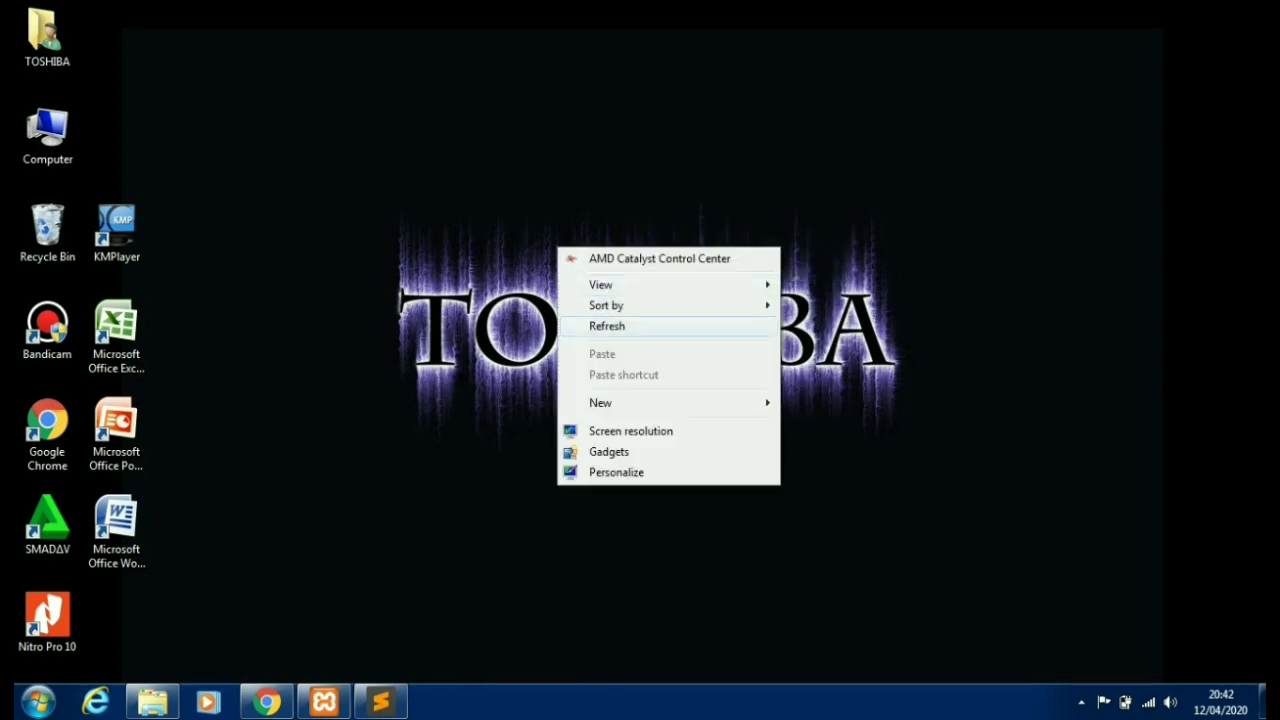
right_click(525, 316)
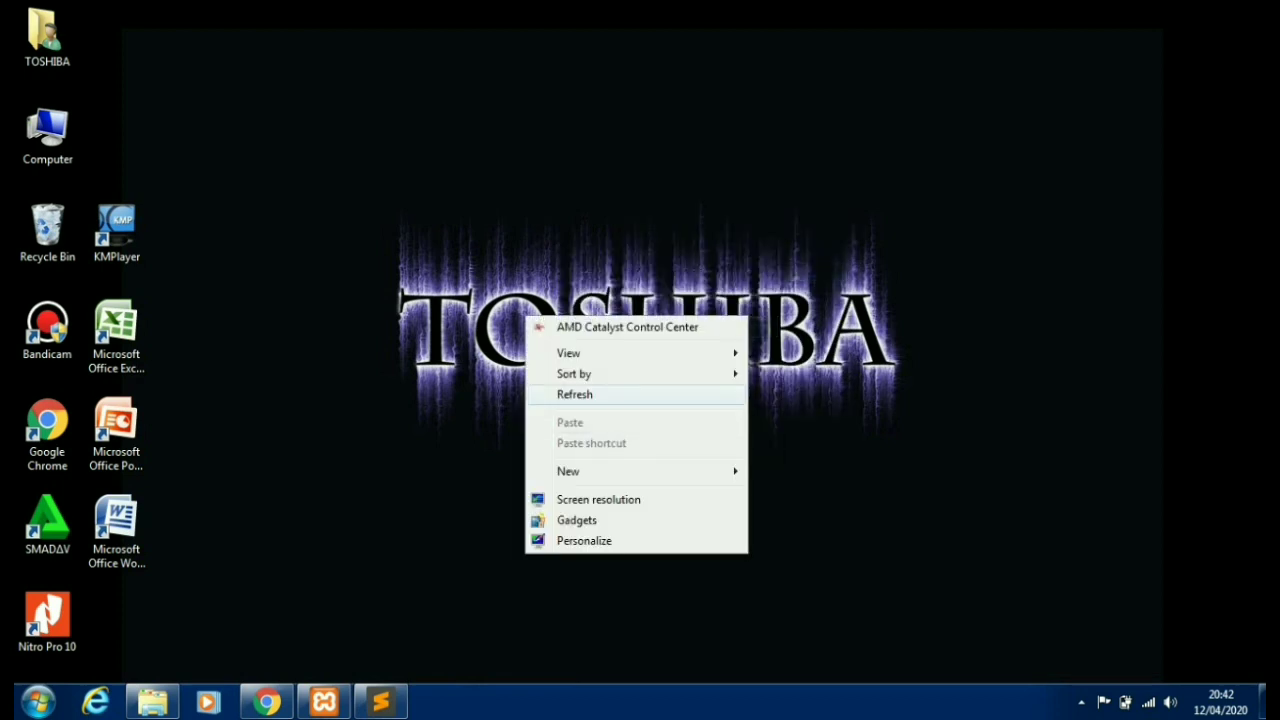
right_click(549, 330)
click(590, 412)
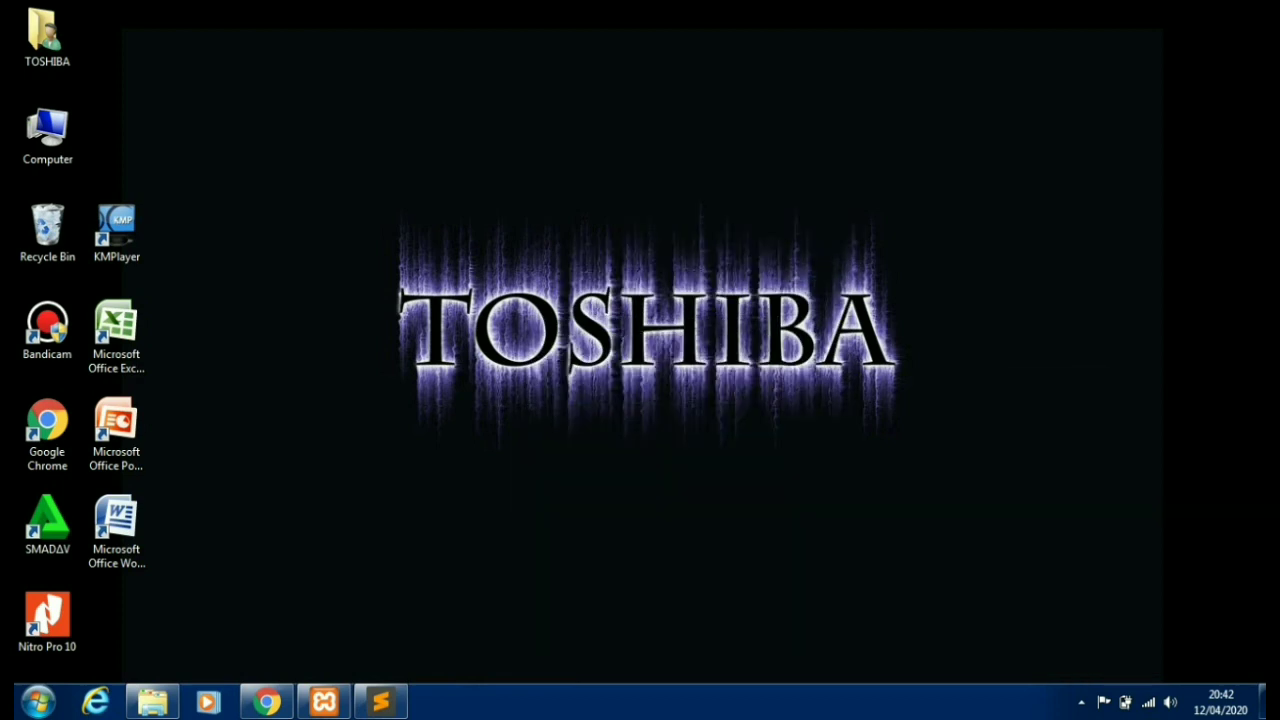